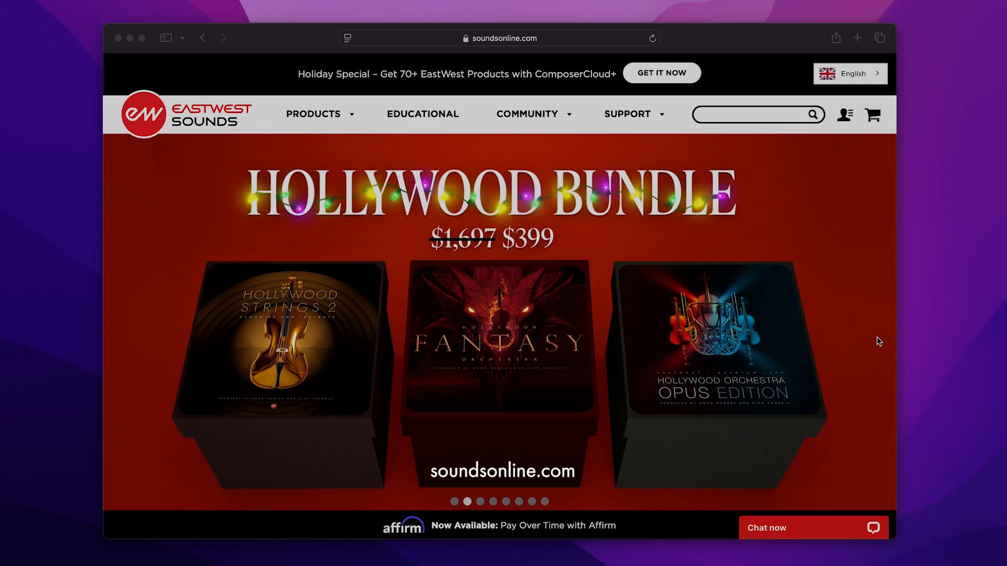
Browse the EastWest Sounds home page offers and open the Hollywood Fantasy Orchestra product page
scroll(879, 341, down, 10)
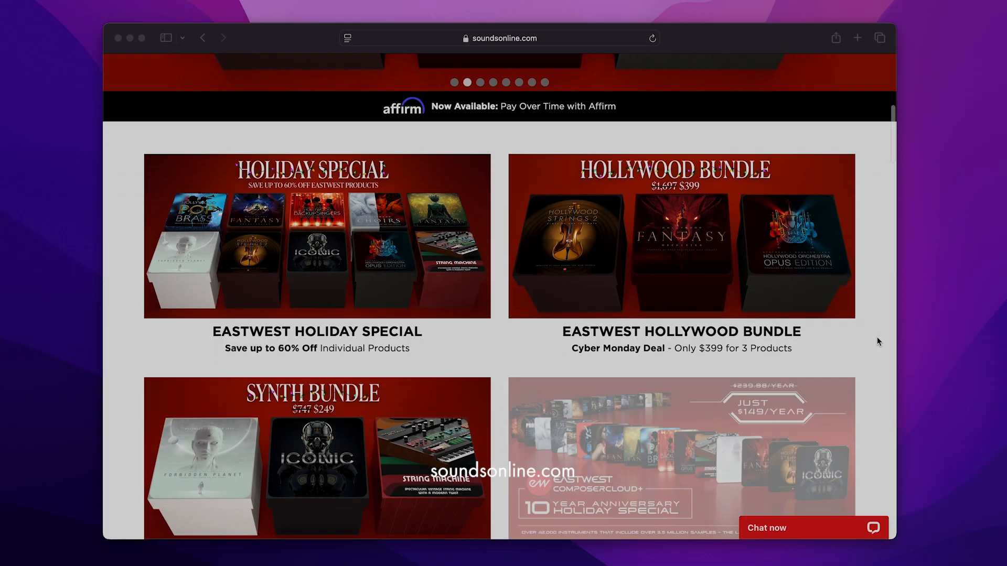
scroll(878, 341, down, 10)
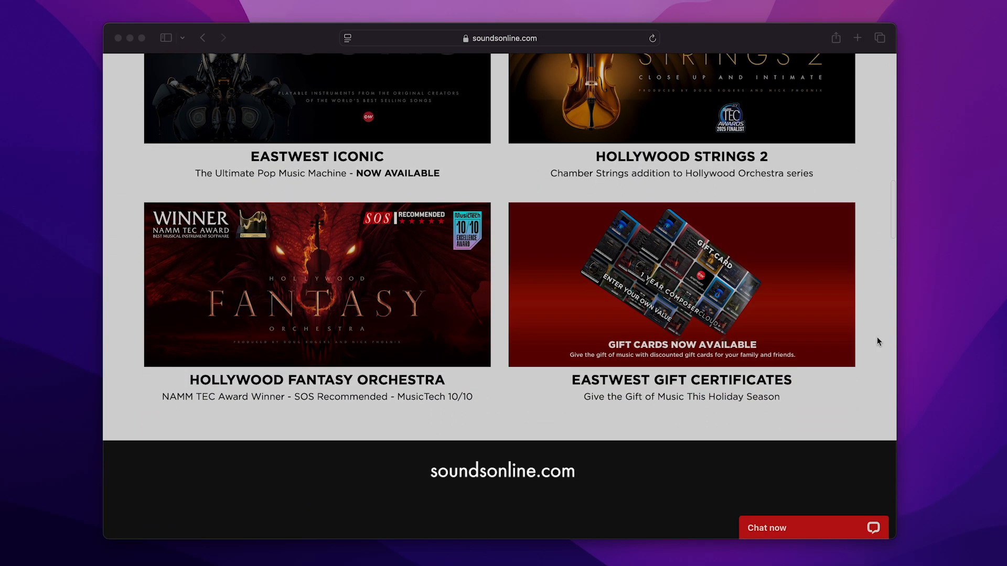
click(382, 300)
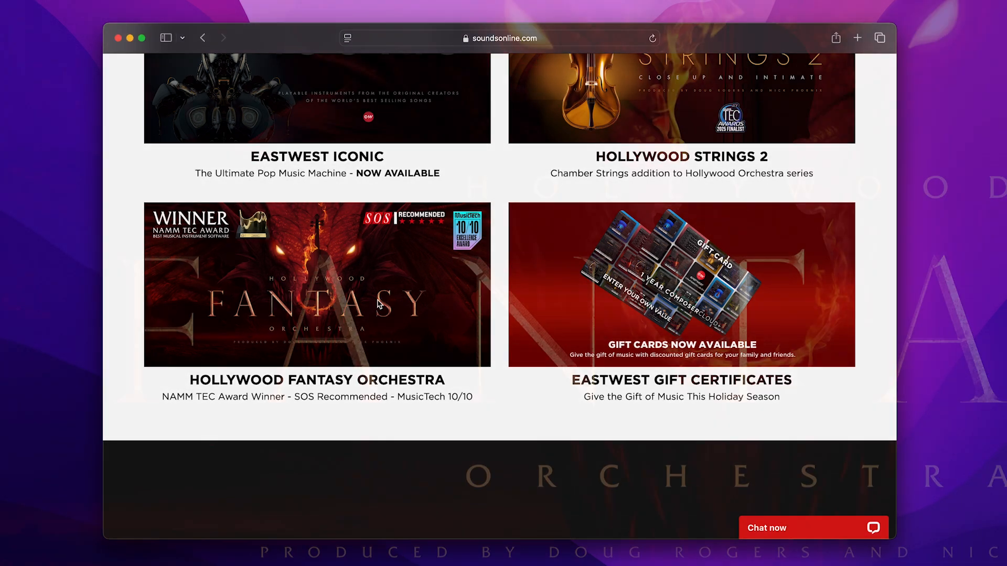
click(359, 304)
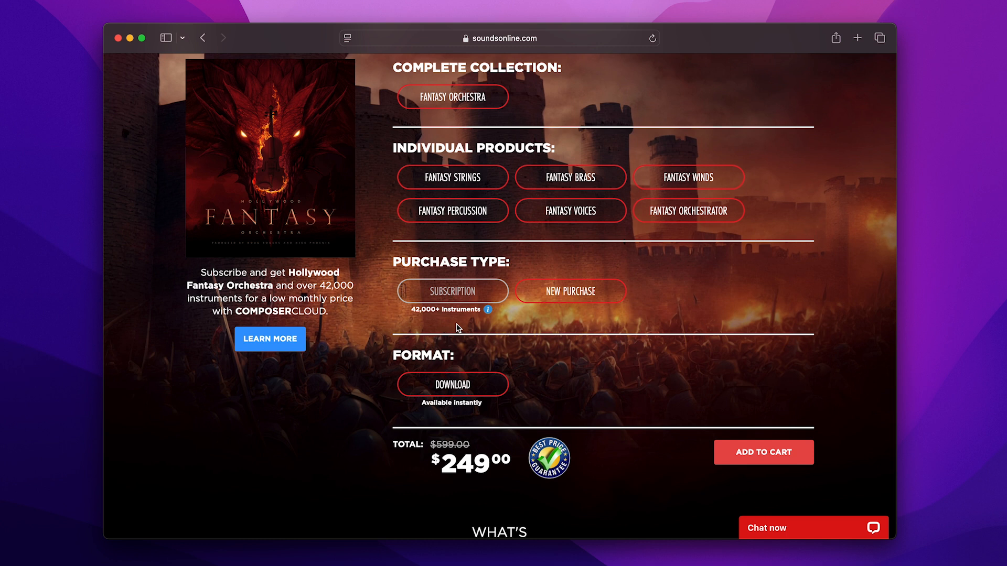
Open the subscription purchase option for Fantasy Orchestra and examine what ComposerCloud+ includes
click(448, 298)
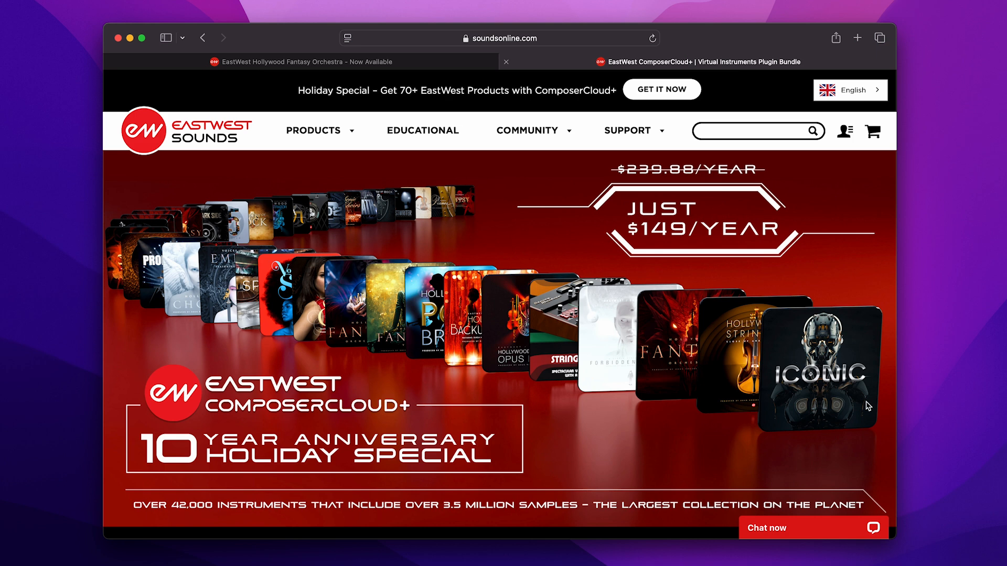
scroll(885, 436, down, 15)
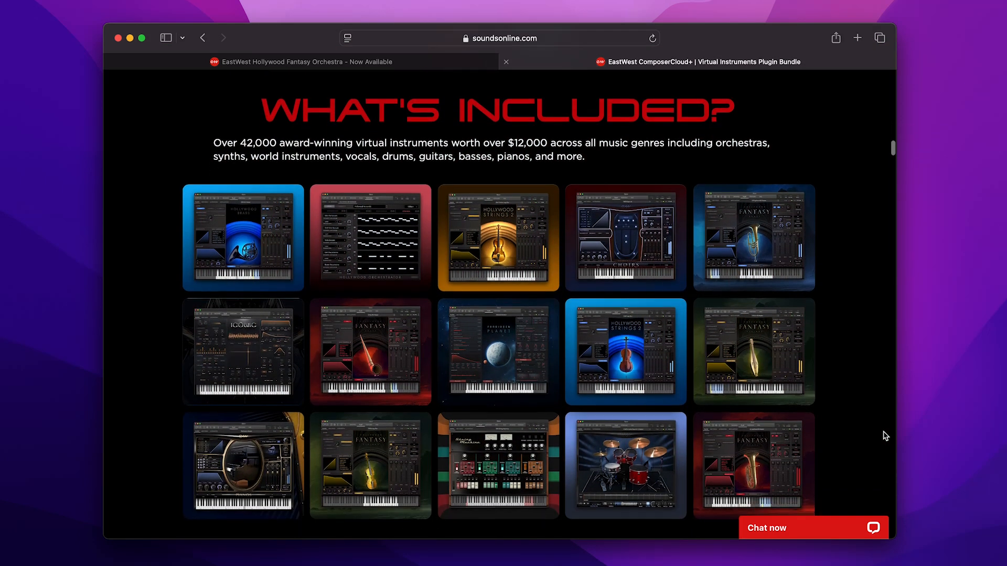
scroll(885, 436, down, 7)
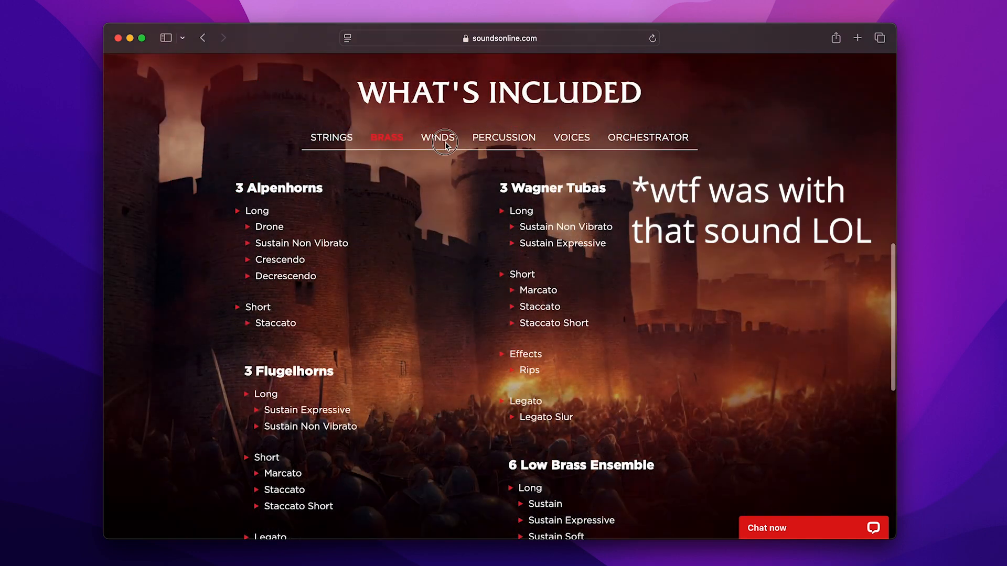
Examine the Winds, Percussion, Voices and Orchestrator contents listed for Hollywood Fantasy Orchestra
click(446, 144)
scroll(434, 302, down, 5)
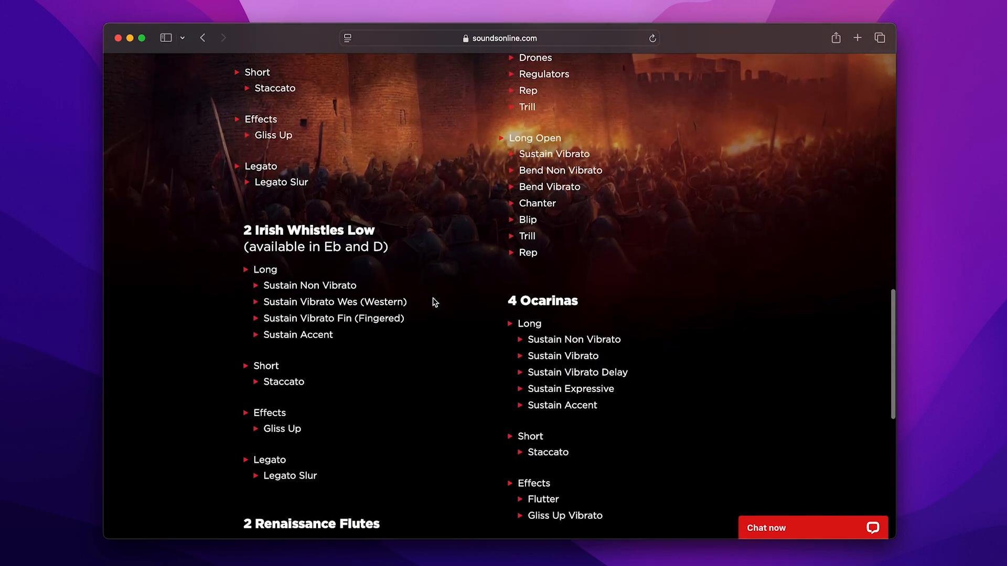
scroll(434, 302, up, 4)
scroll(435, 302, up, 3)
click(499, 166)
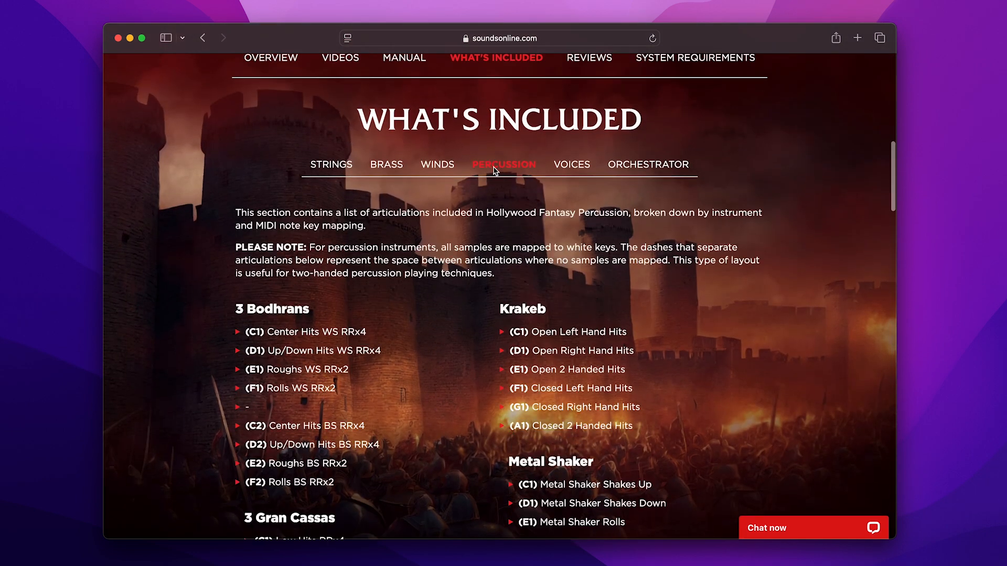
click(570, 166)
click(628, 166)
Go through the included contents of every section in order, from Strings and Brass to Voices and Orchestrator
click(338, 165)
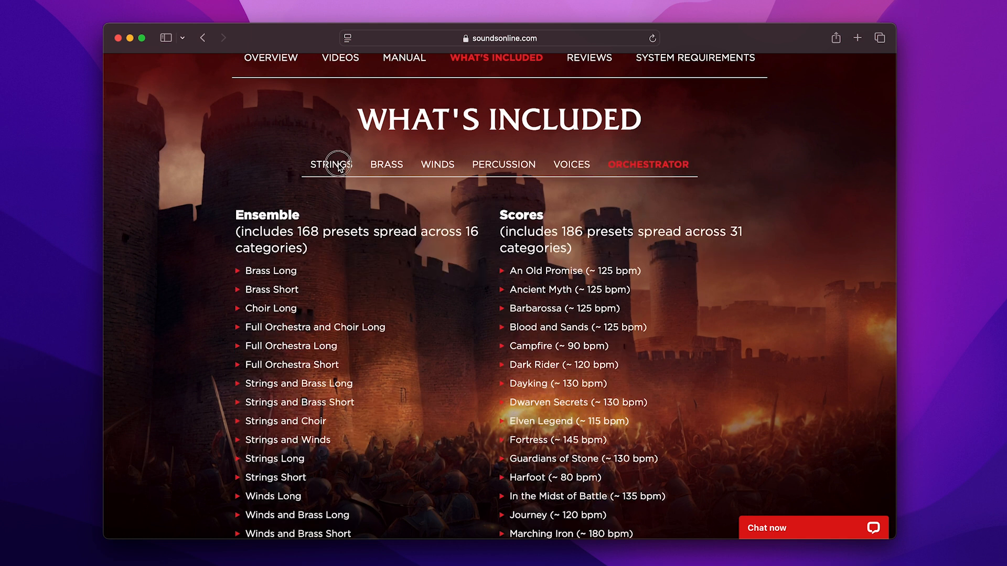
scroll(338, 167, down, 2)
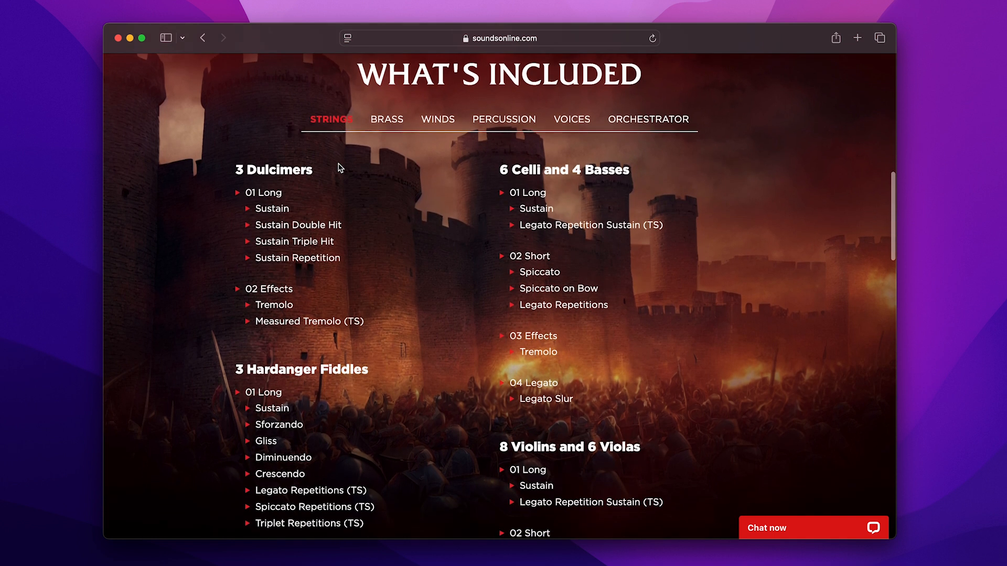
click(386, 120)
click(441, 122)
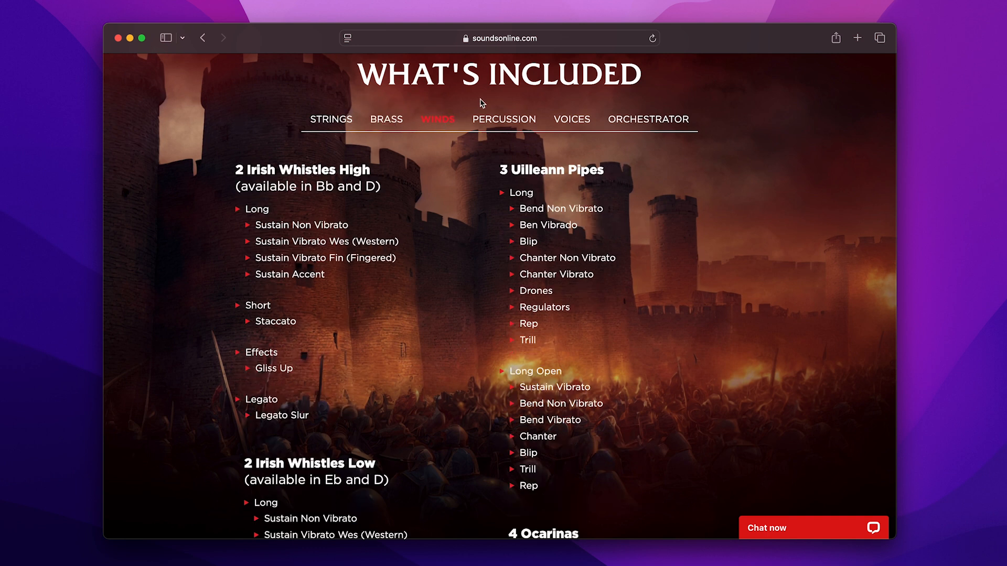
click(491, 117)
click(557, 115)
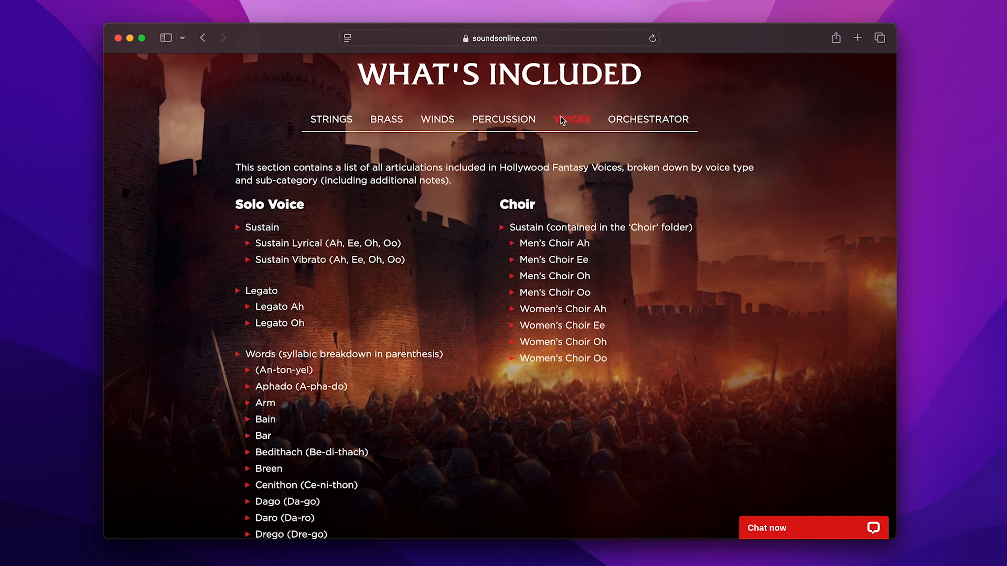
click(635, 120)
scroll(634, 122, up, 5)
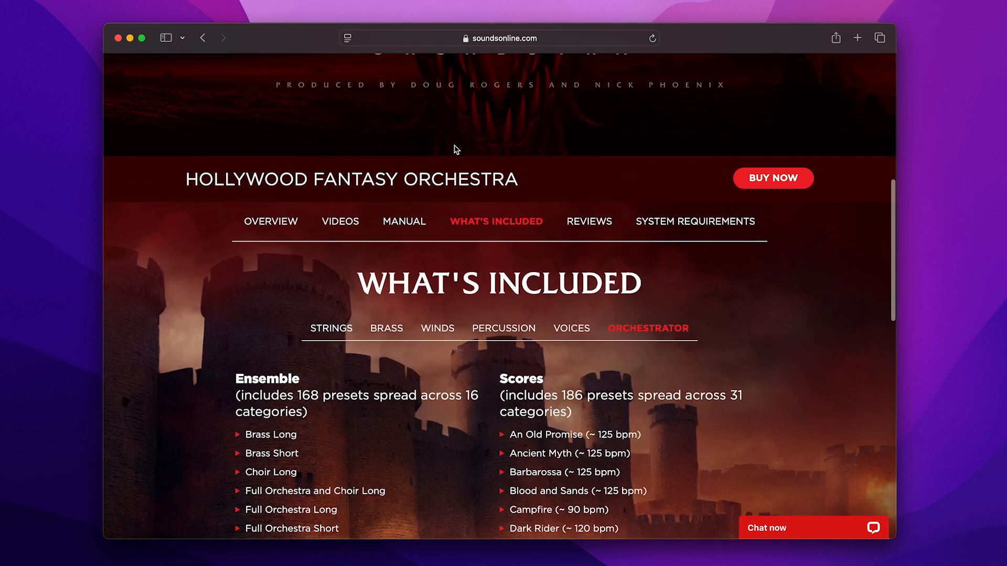
scroll(474, 246, up, 10)
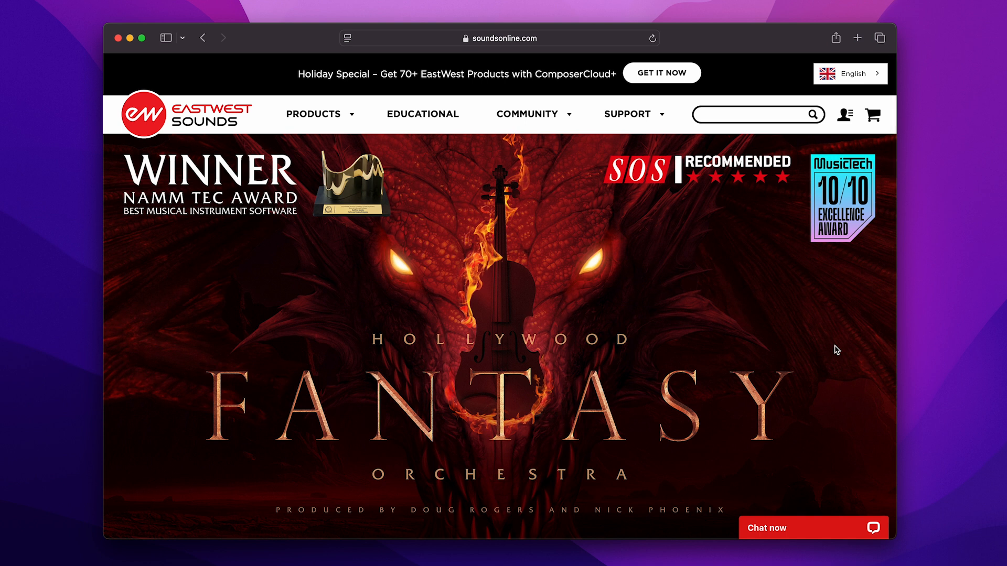
scroll(837, 351, down, 3)
scroll(837, 351, up, 3)
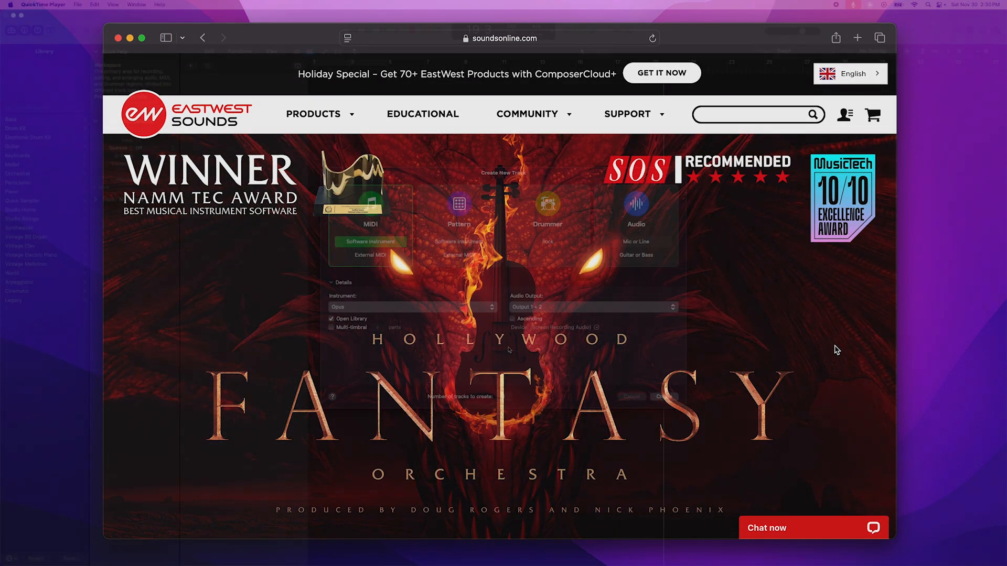
scroll(837, 350, down, 8)
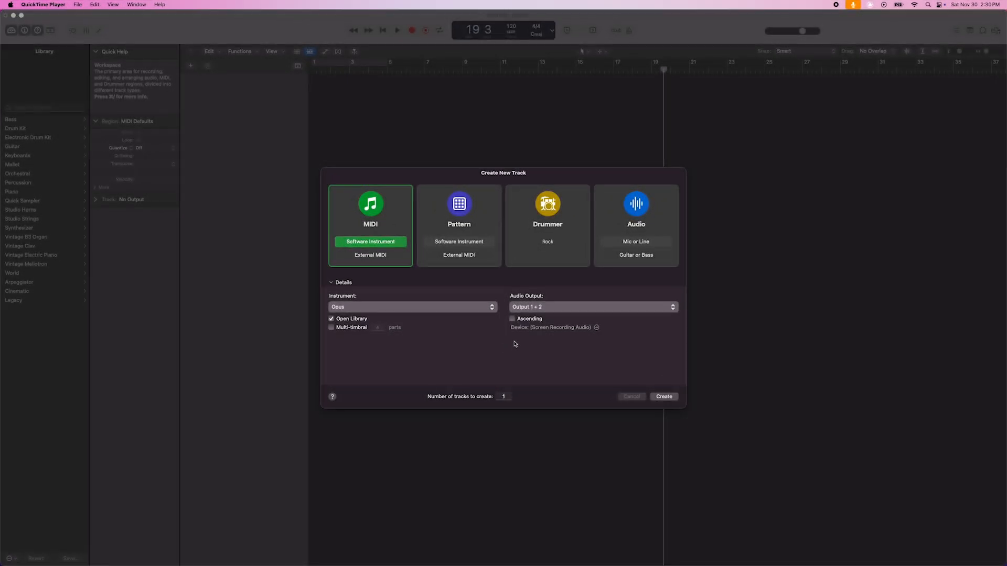
Look at the options for Pattern, Drummer and Audio tracks, and return to the MIDI software instrument type
click(422, 210)
click(513, 216)
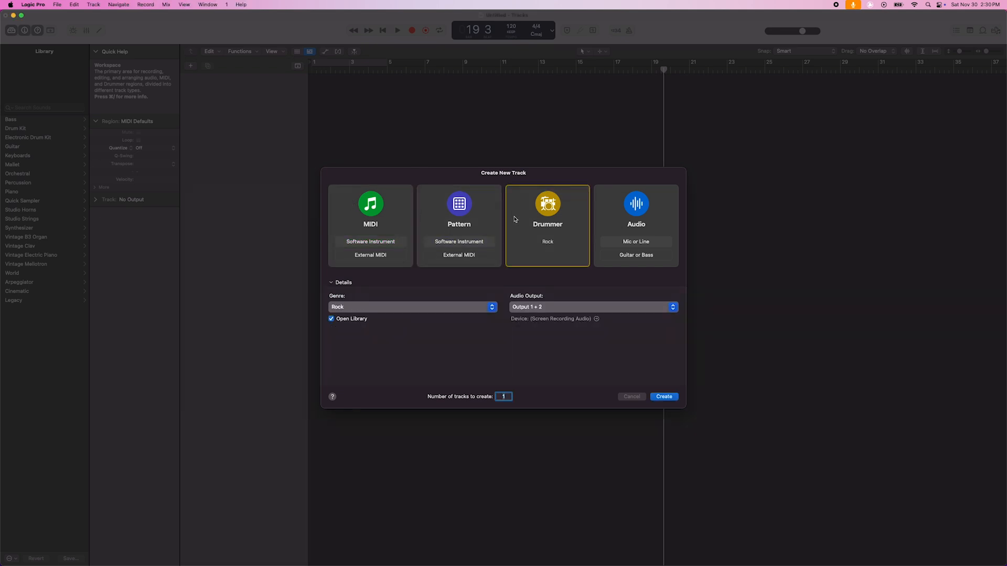
click(609, 198)
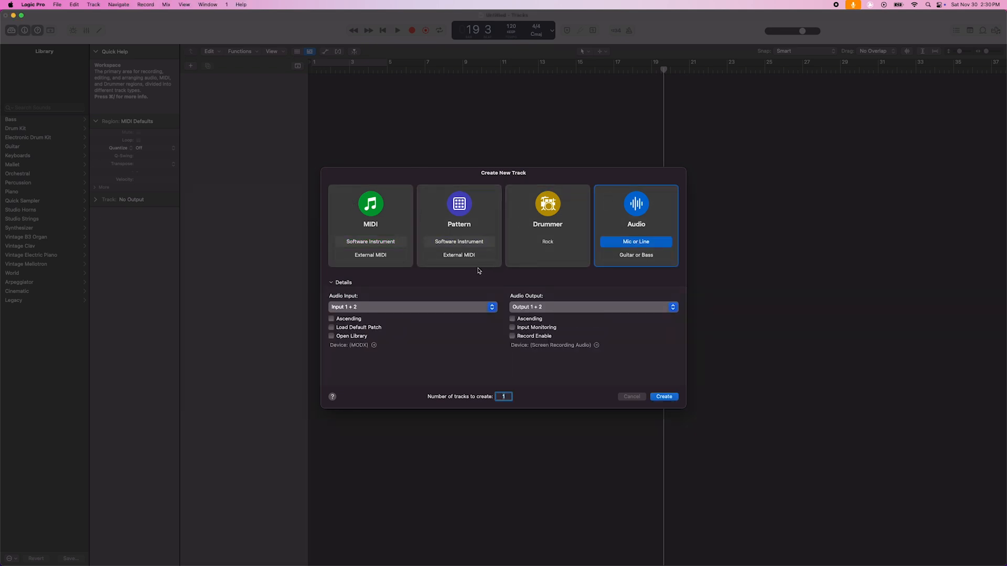
click(517, 209)
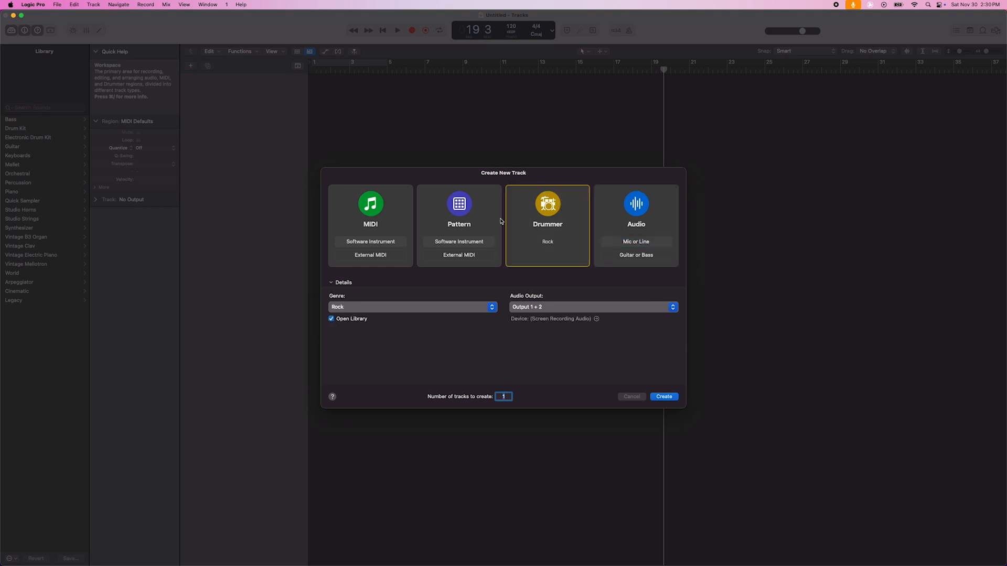
click(487, 199)
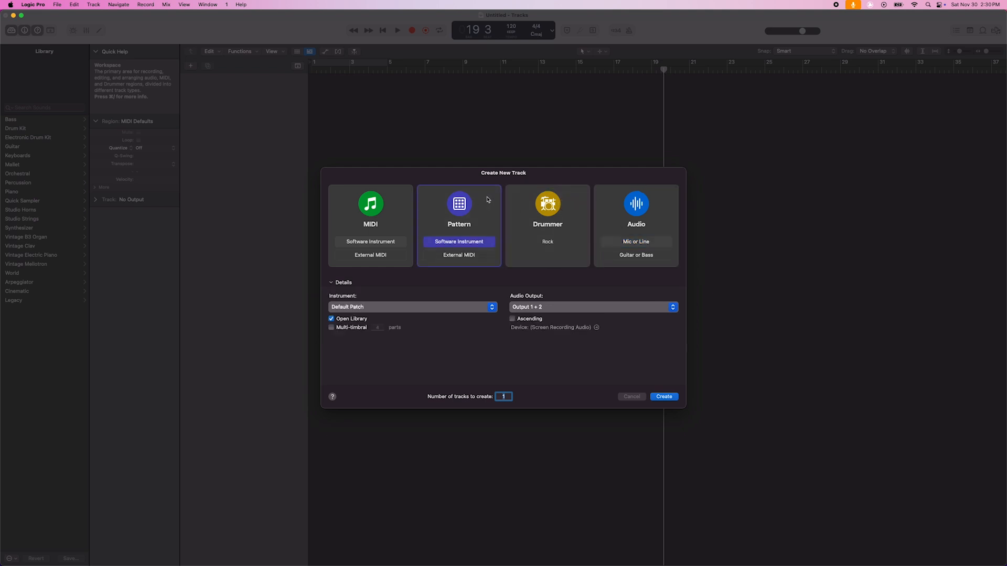
click(402, 211)
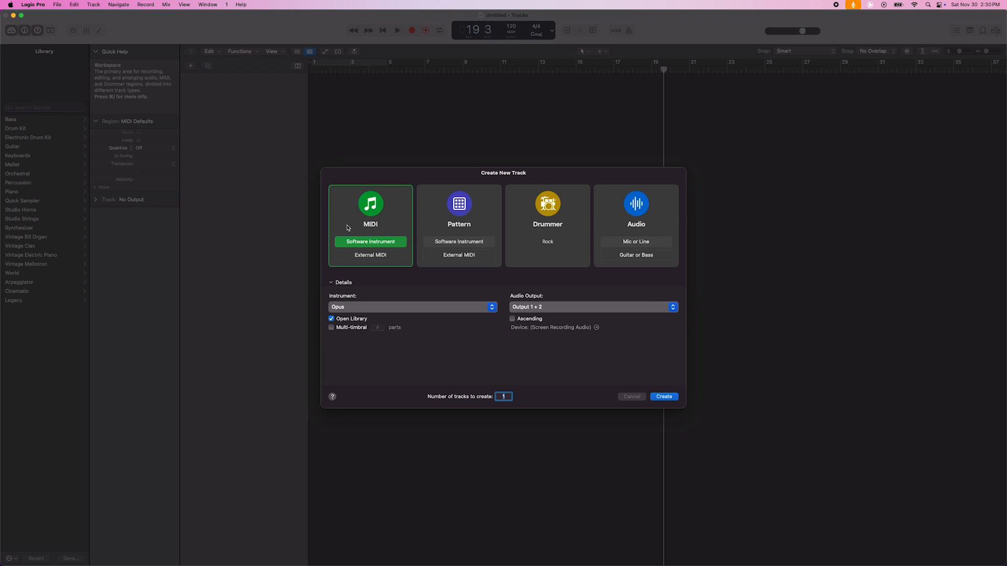
Create one software instrument track using East West's Opus AU instrument in Stereo
click(354, 309)
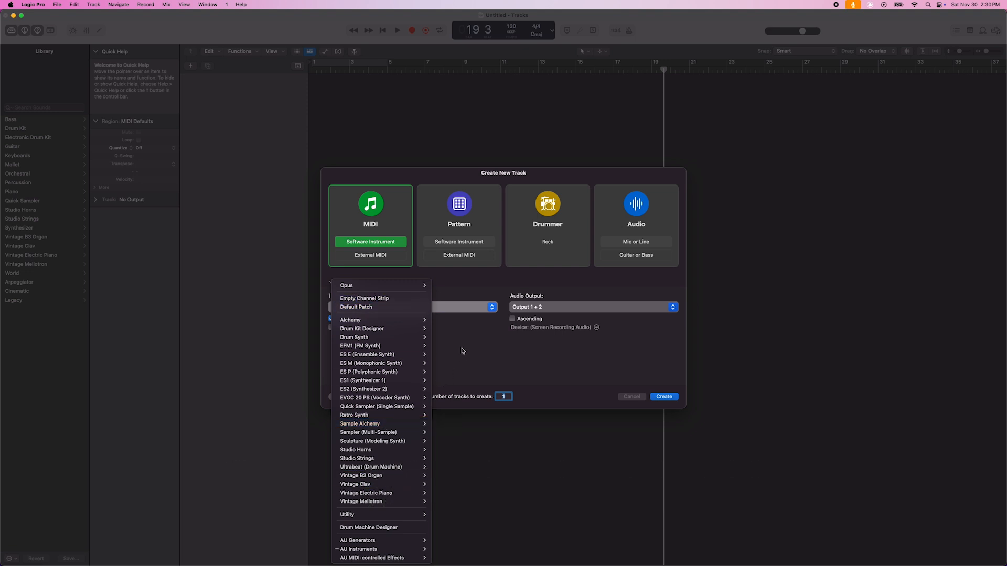
mouse_move(385, 552)
mouse_move(465, 532)
mouse_move(514, 534)
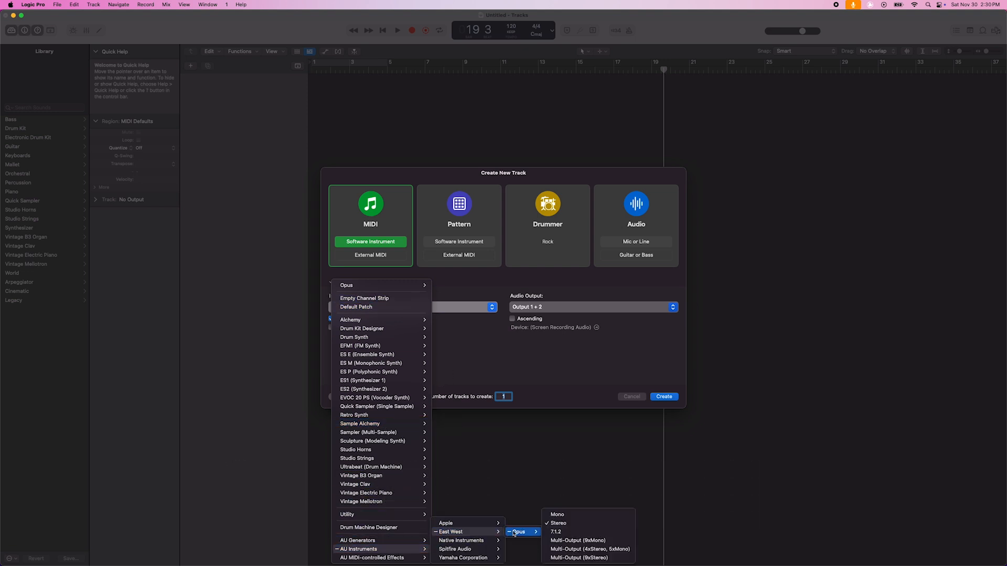
click(555, 525)
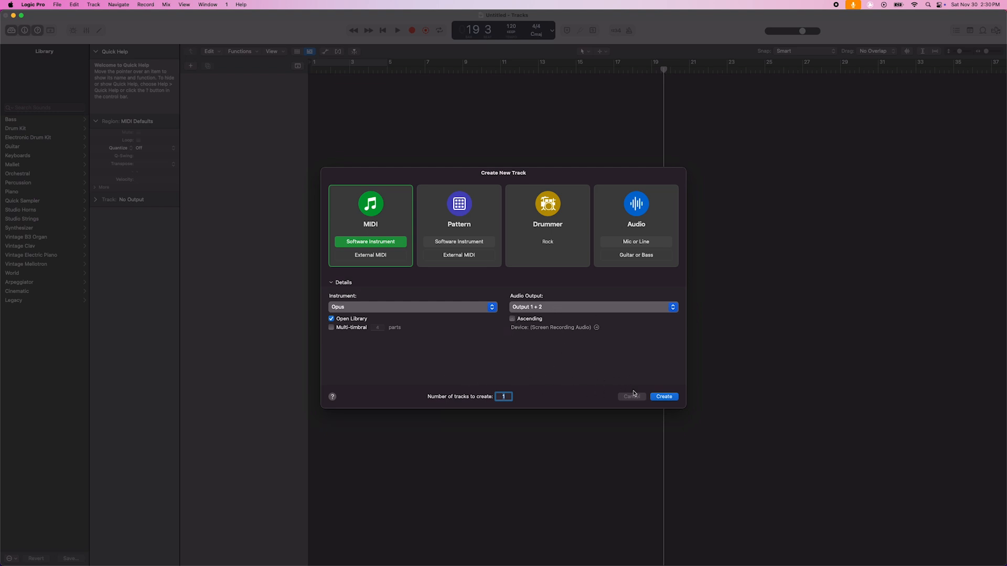
click(664, 397)
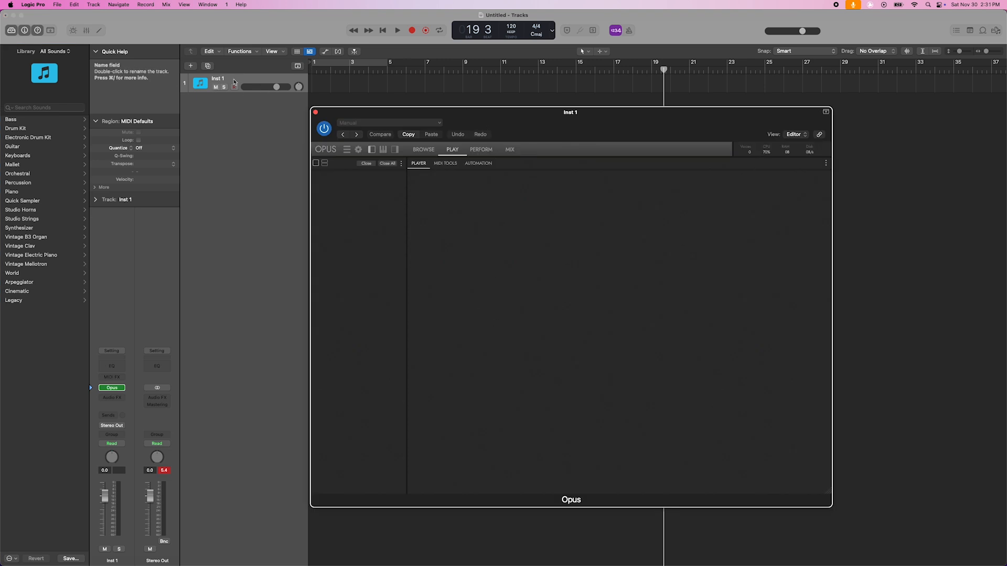
Browse Opus's installed Hollywood Fantasy libraries: Brass, Orchestrator, Percussion, Strings, Voices and Winds
mouse_move(482, 120)
mouse_down()
mouse_move(528, 137)
mouse_move(477, 108)
mouse_move(471, 126)
mouse_up()
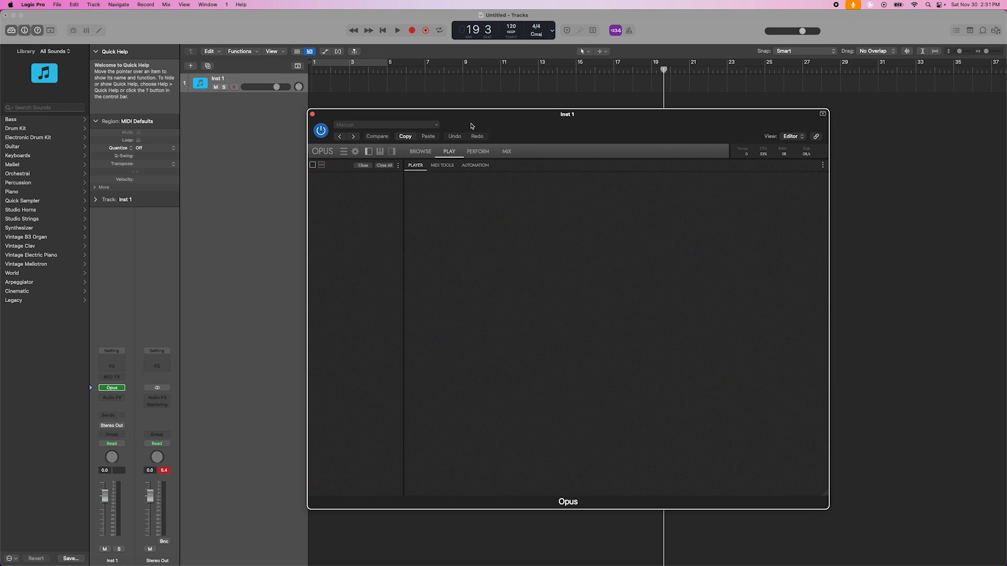
click(416, 156)
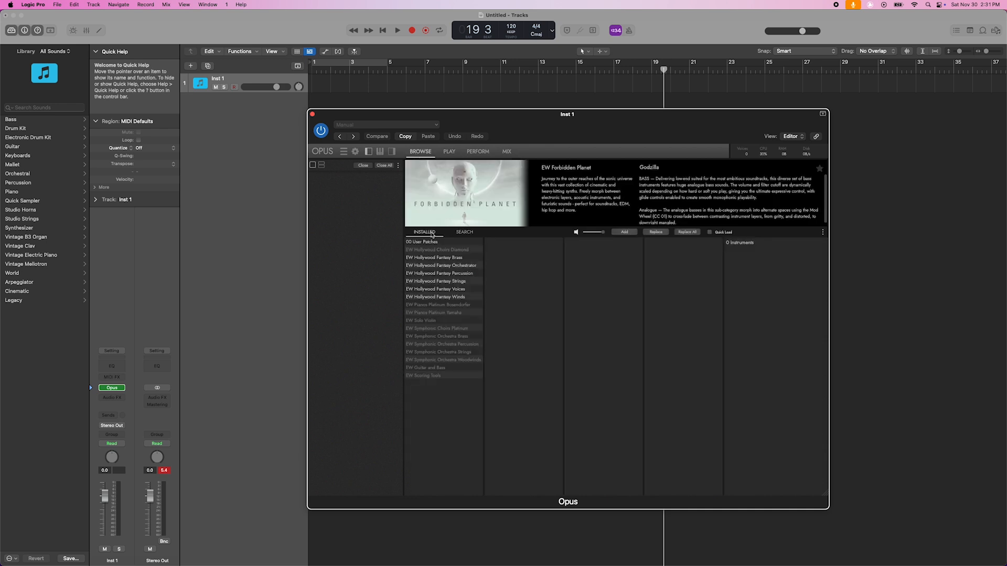
click(441, 257)
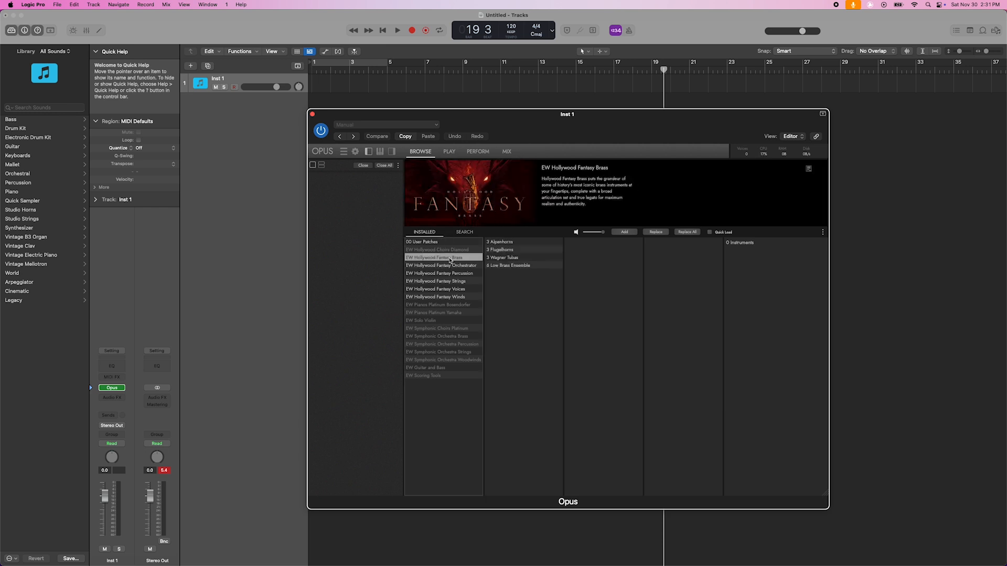
click(449, 266)
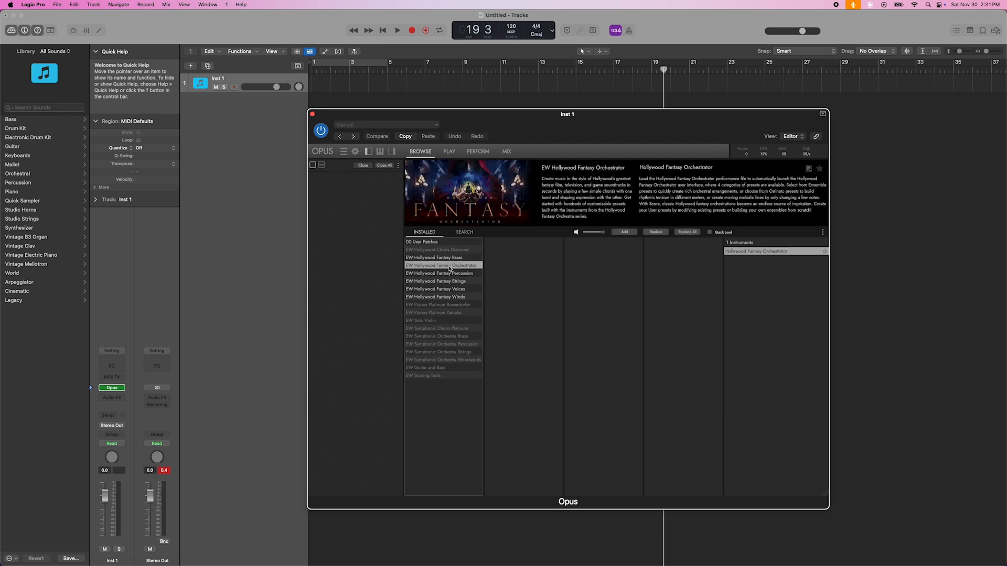
click(444, 273)
click(445, 282)
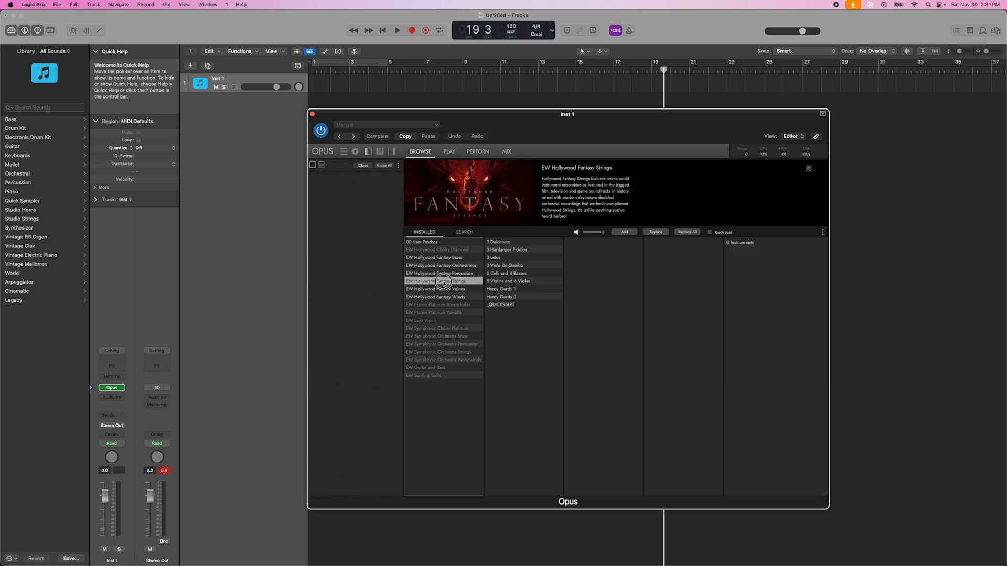
click(445, 290)
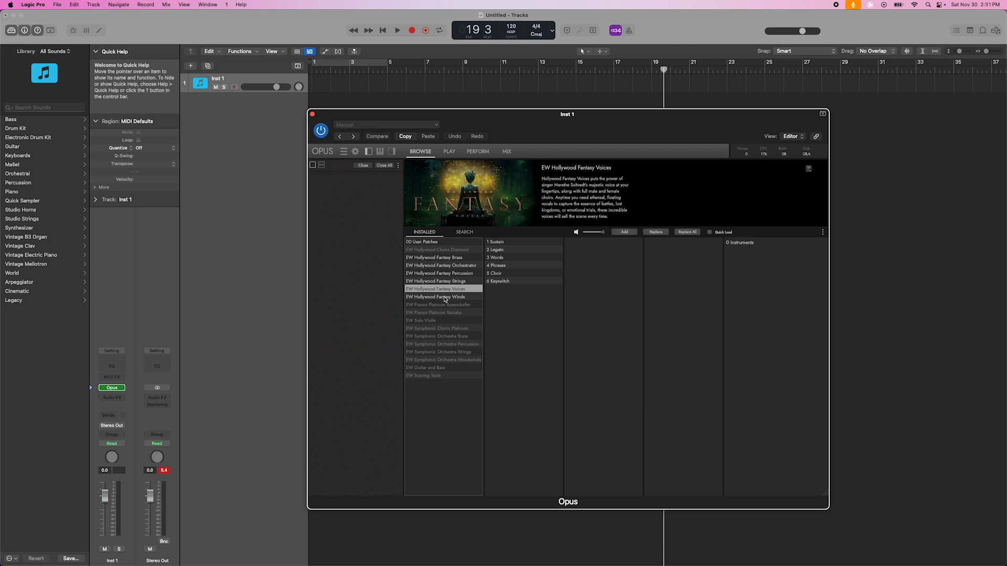
click(445, 297)
Preview the 3 FlugHorn Sus Accent instrument from the Long articulations of Hollywood Fantasy Brass's 3 Flugelhorns
click(445, 258)
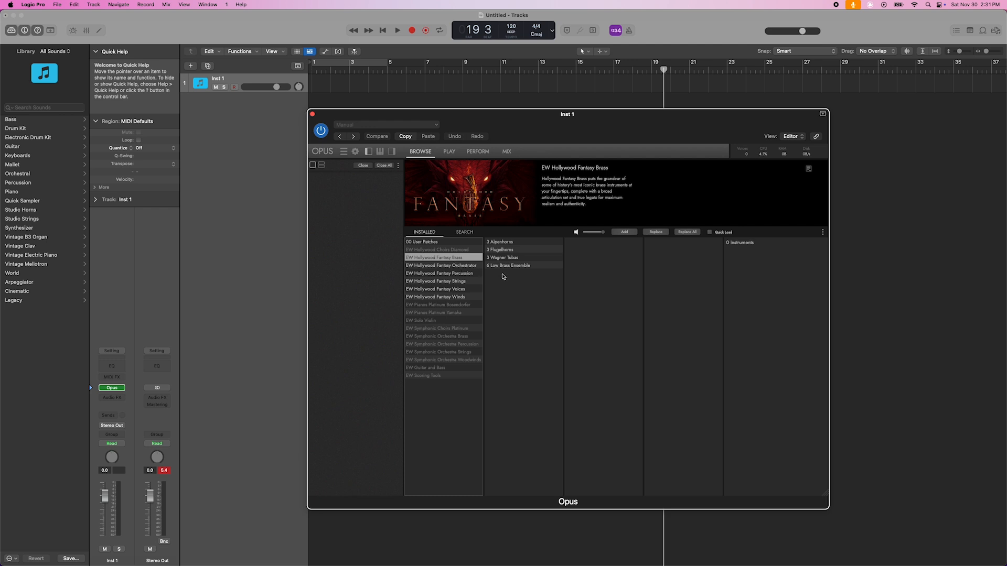
click(504, 250)
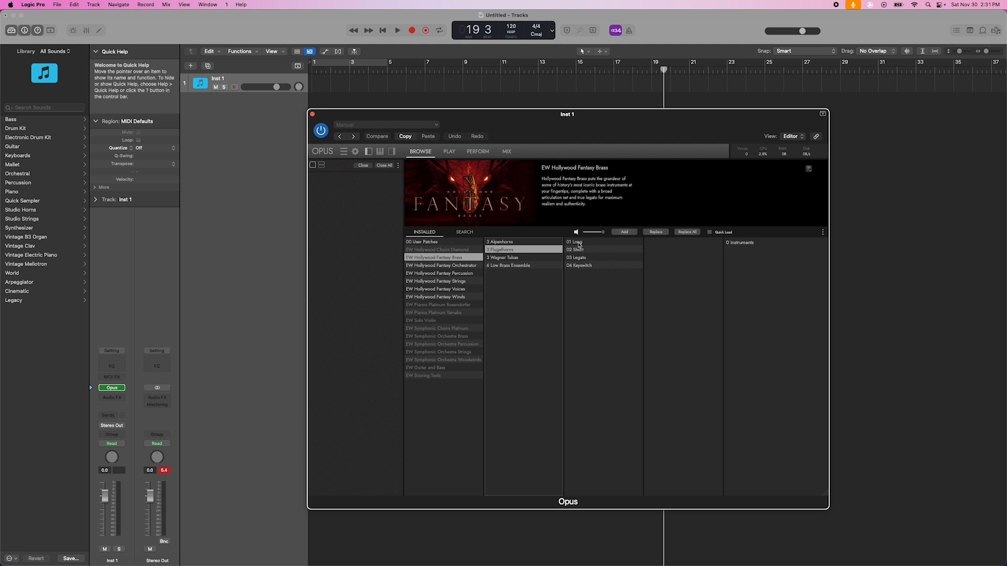
click(577, 242)
click(744, 259)
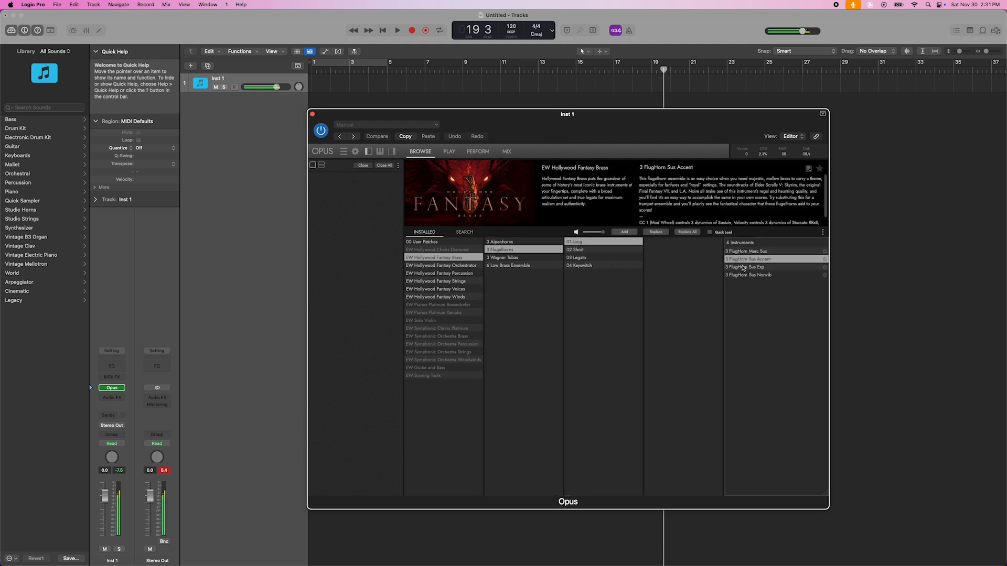
Preview the 3 FlugHorn Sus Exp, Sus Nonvib and Marc Sus instruments among the Long articulations
click(742, 268)
click(745, 276)
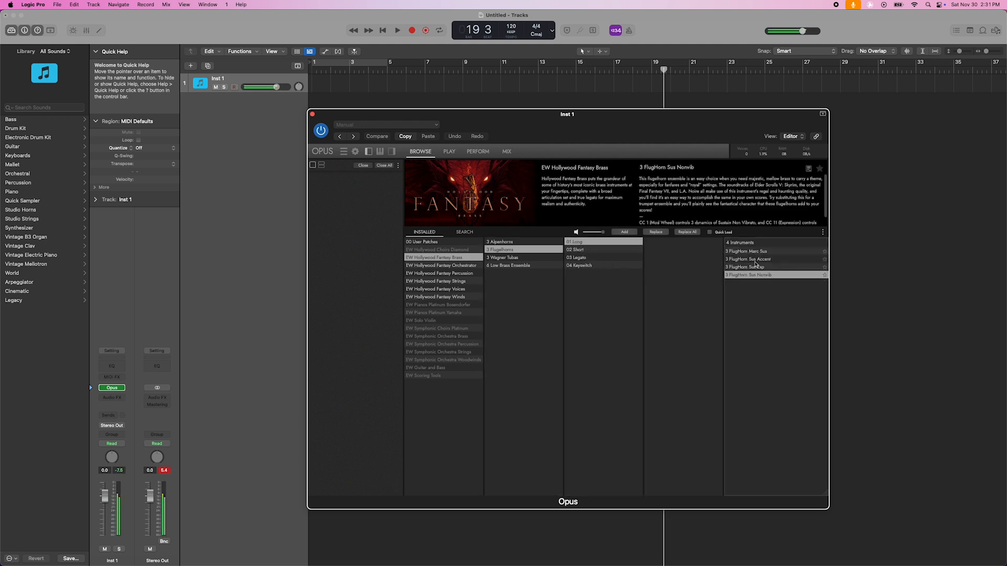
click(747, 252)
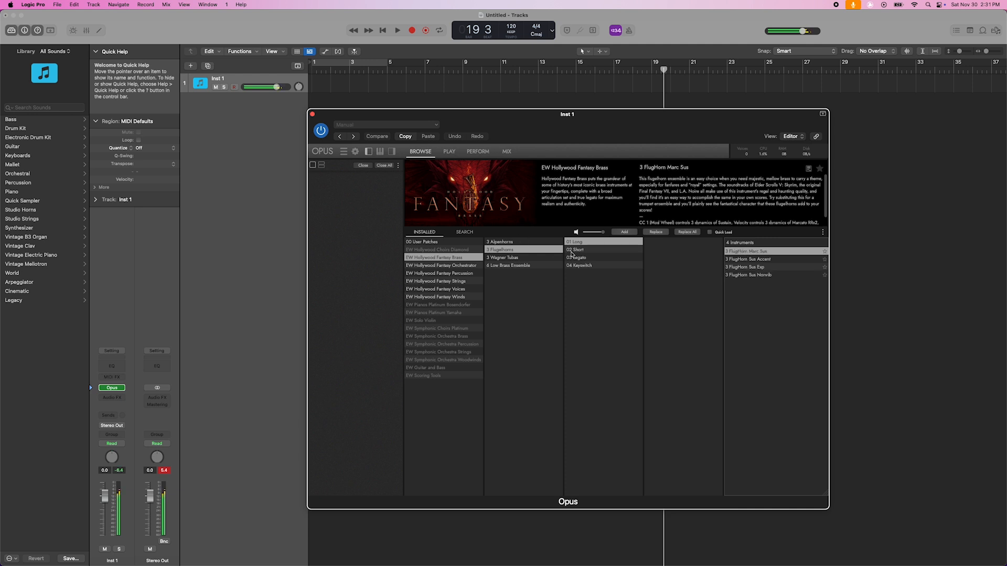
Preview the Short articulations of the 3 Flugelhorns: Stac Shrt RRx8, Staccato RRx8 and Marcato RR
click(577, 250)
click(748, 268)
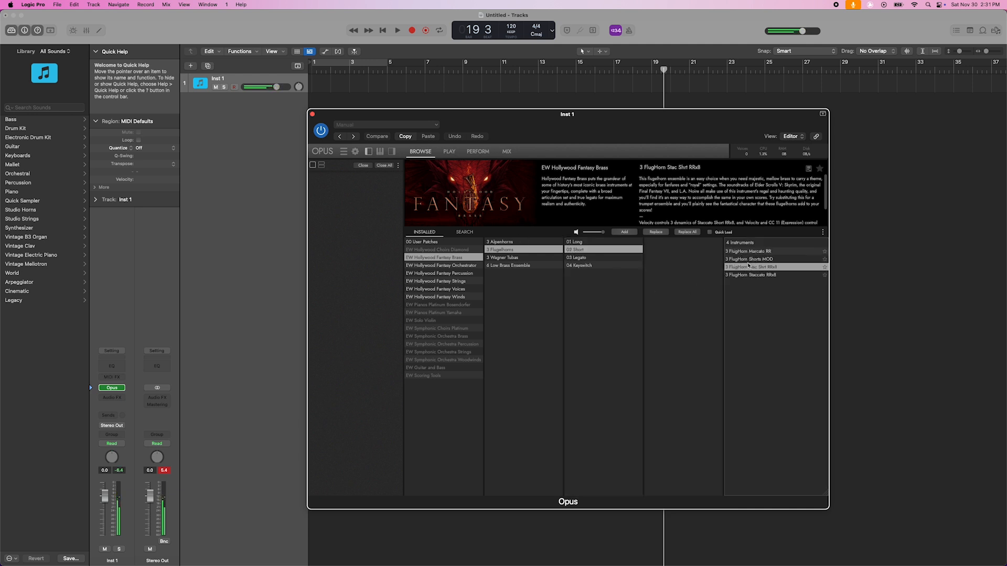
click(745, 276)
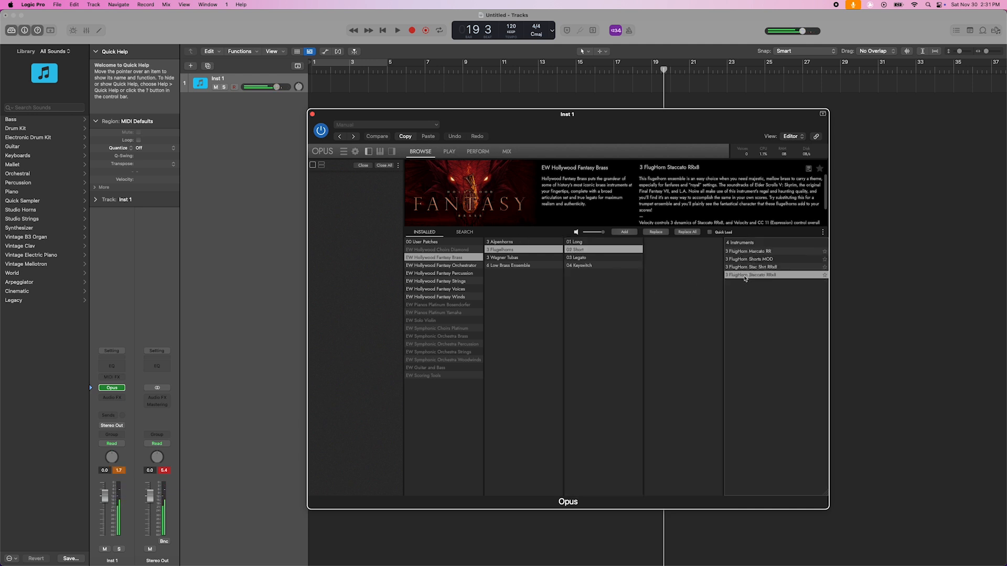
click(749, 252)
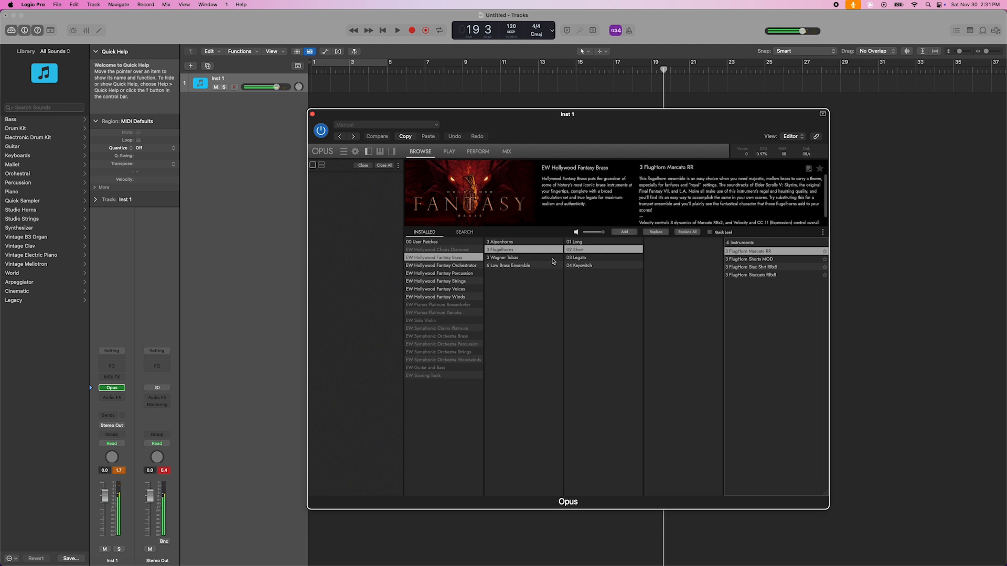
Preview the 6 LowBrass Fall Shrt RR instrument from the Short articulations of the 6 Low Brass Ensemble
click(513, 266)
click(577, 251)
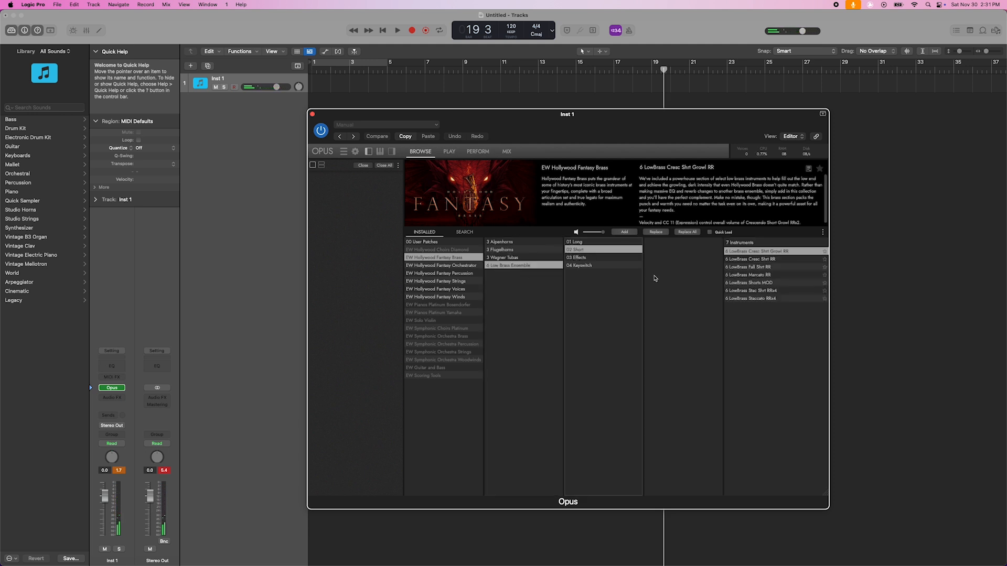
click(756, 268)
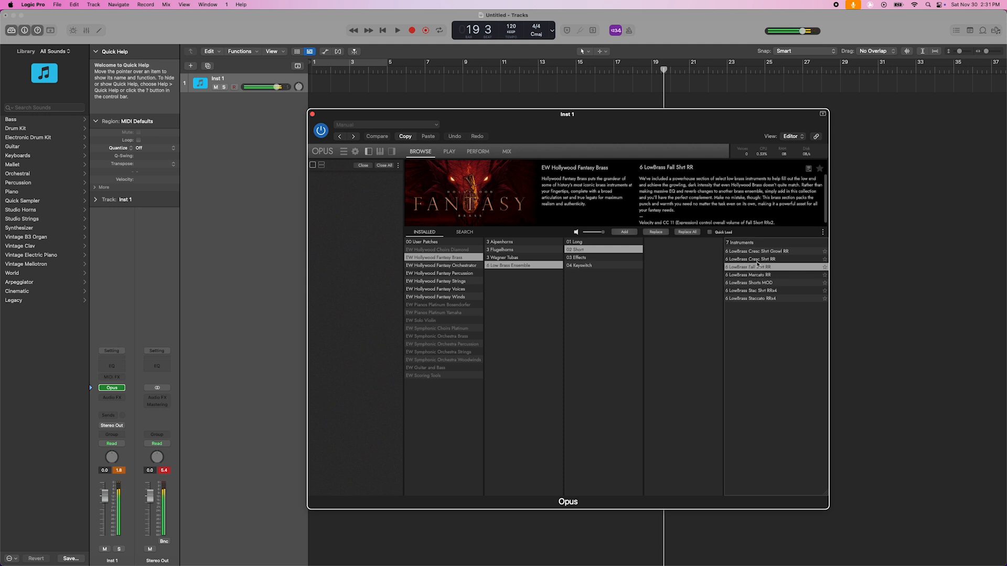
Preview and compare the 3 FlugHorn Leg Slur and Leg Slur Accent instruments from the Legato articulations of the 3 Flugelhorns
click(505, 251)
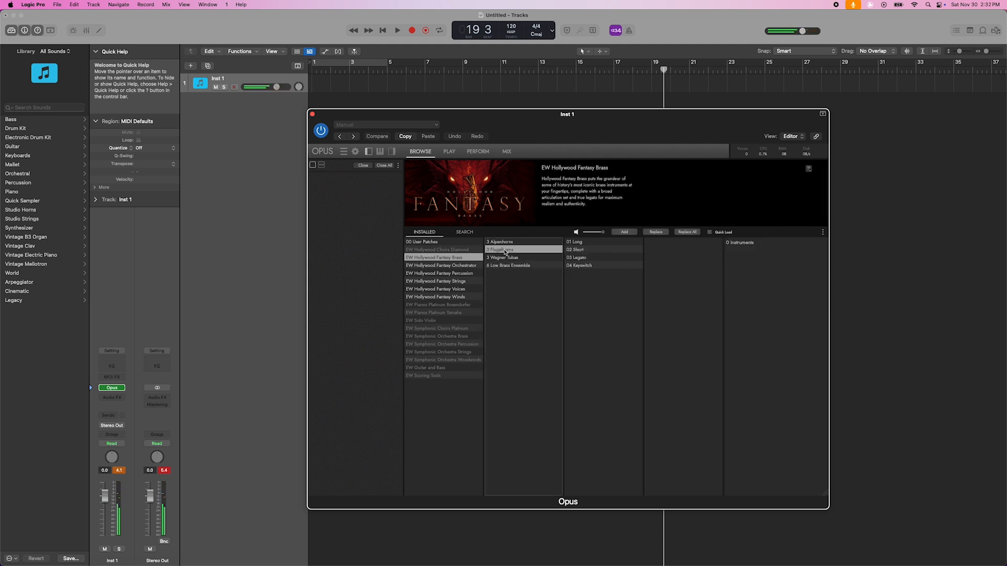
click(579, 261)
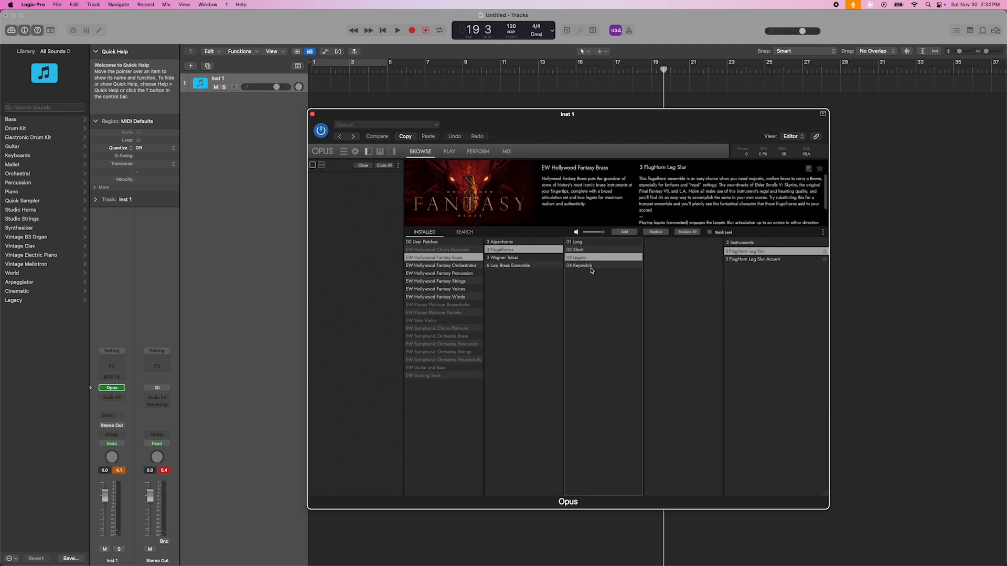
click(748, 254)
click(754, 260)
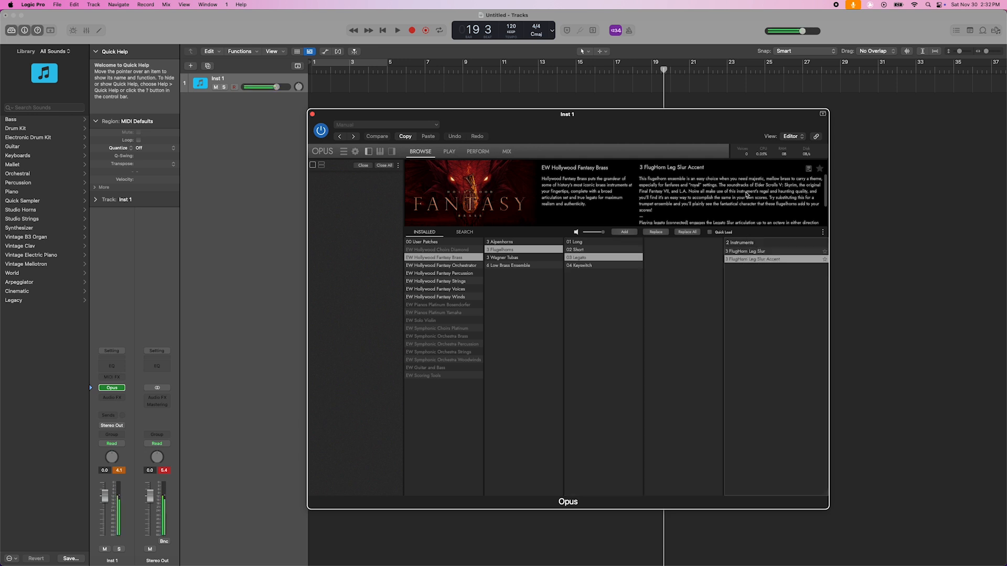
click(578, 258)
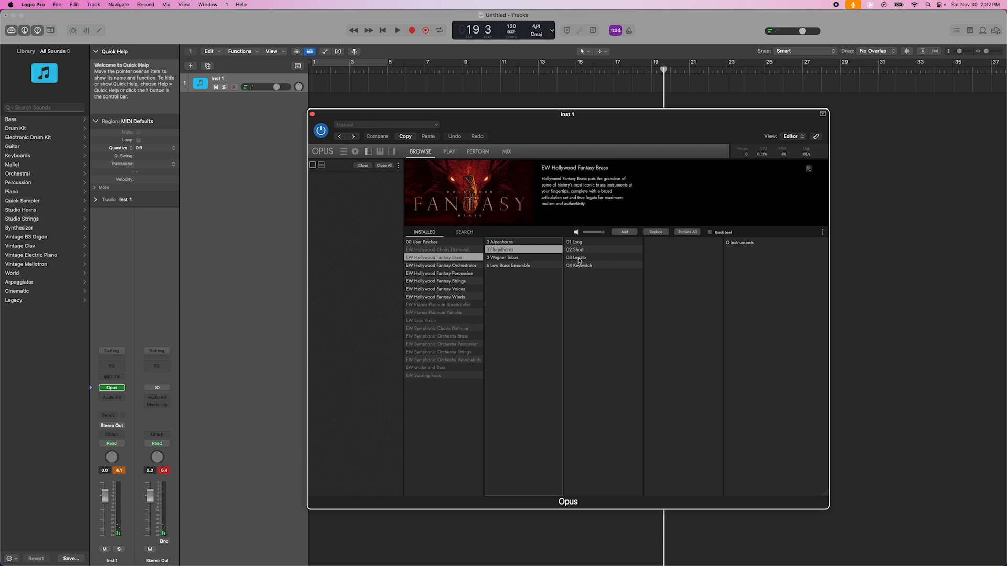
click(577, 258)
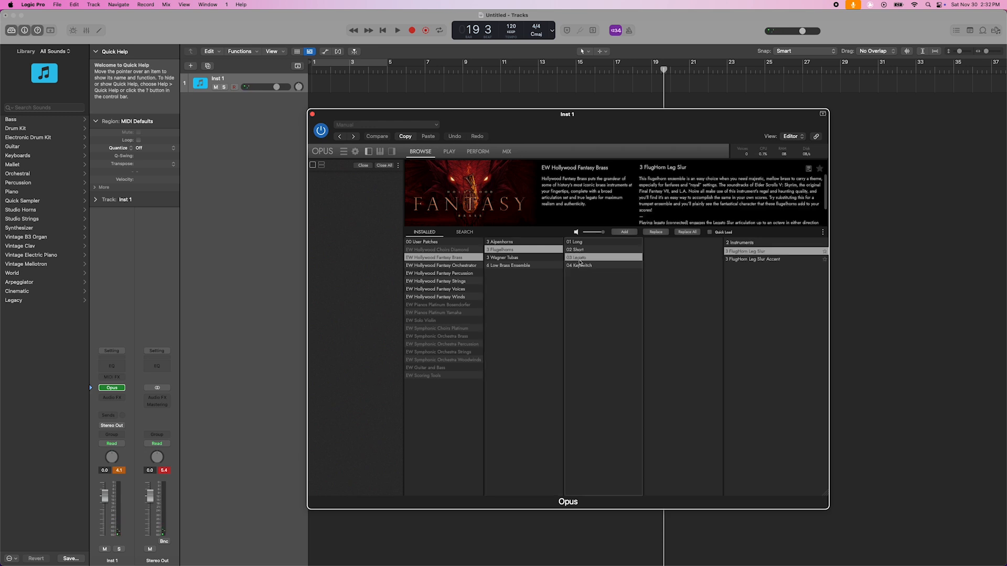
click(746, 253)
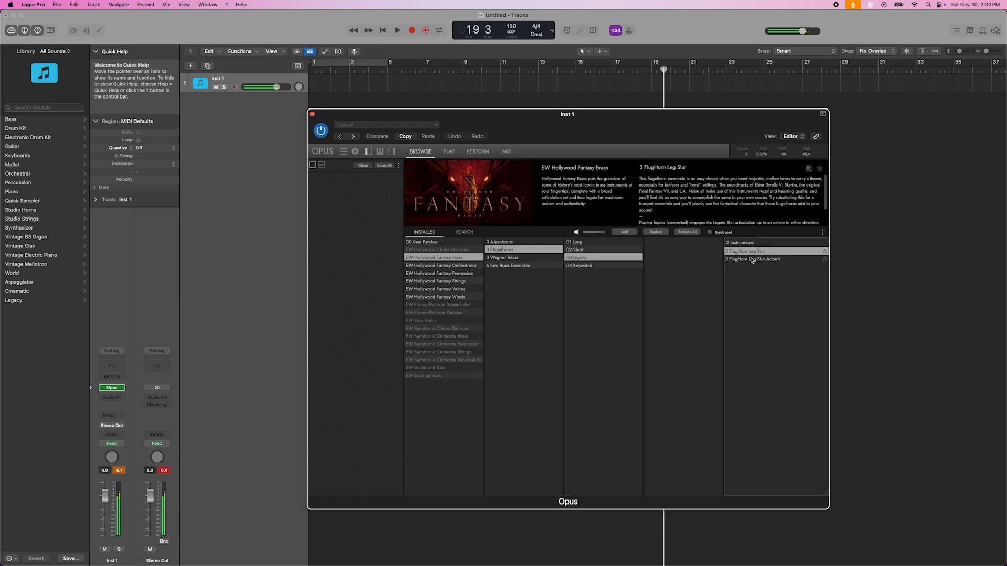
click(753, 260)
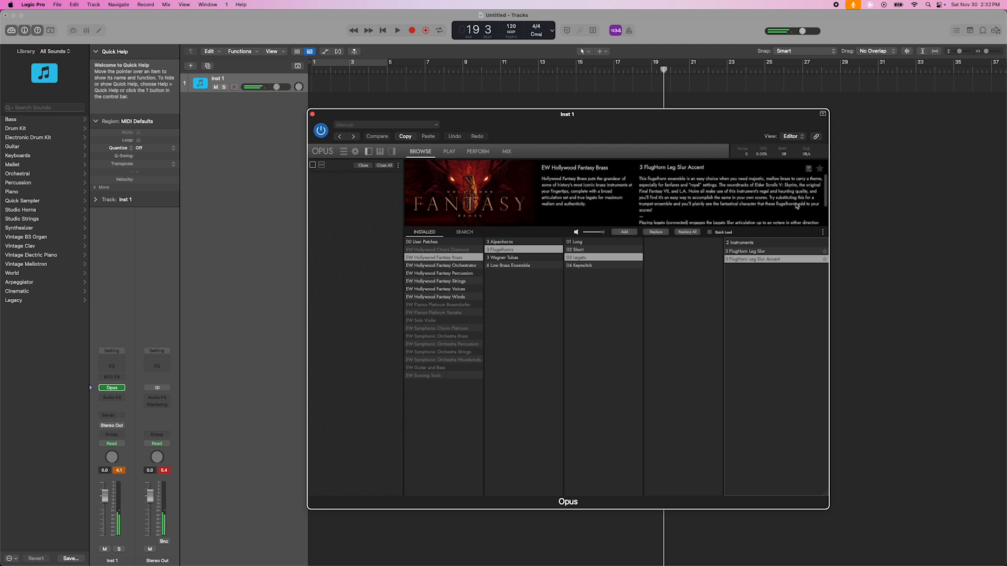
Read the description of 3 FlugHorn Leg Slur Accent and select 3 FlugHorn Leg Slur again
drag(826, 192, 826, 198)
scroll(826, 197, up, 2)
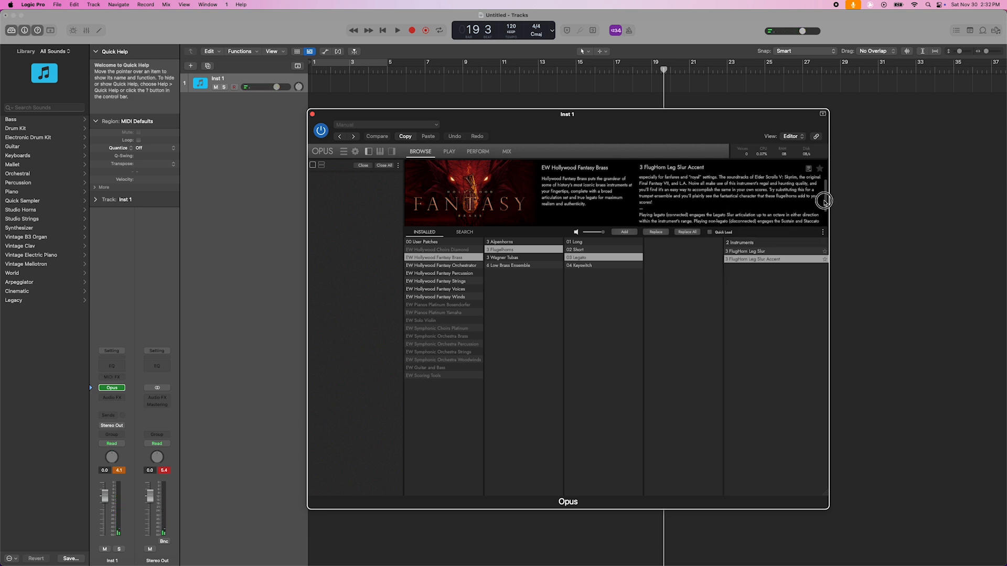
click(752, 251)
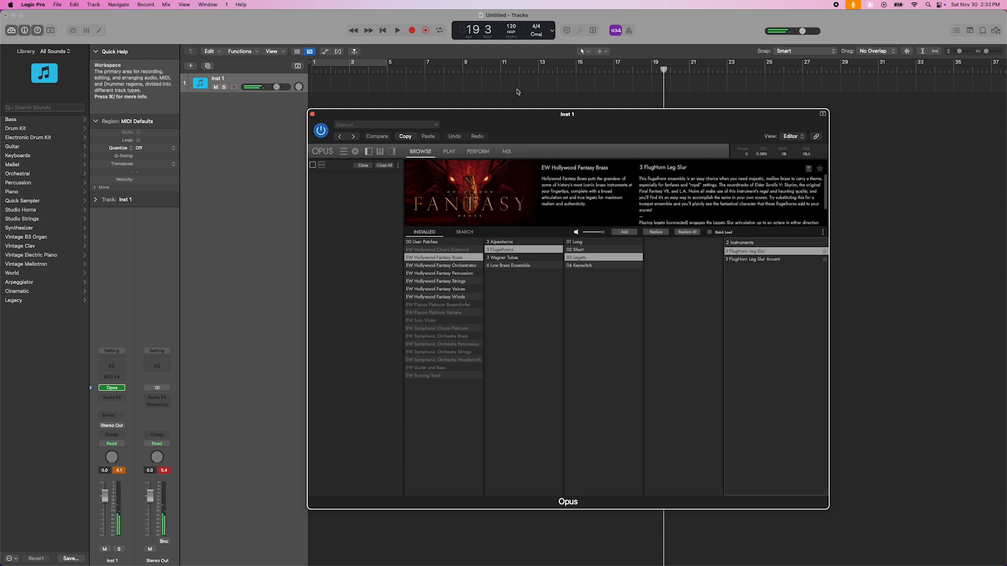
Load the 3 FlugHorn Leg Slur instrument into Opus and show its Play interface
click(449, 152)
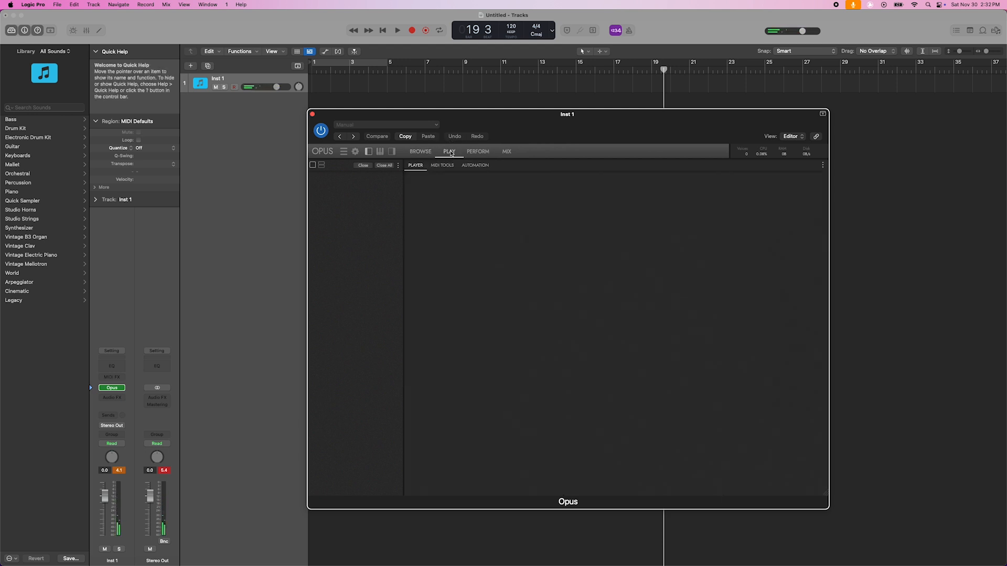
click(421, 152)
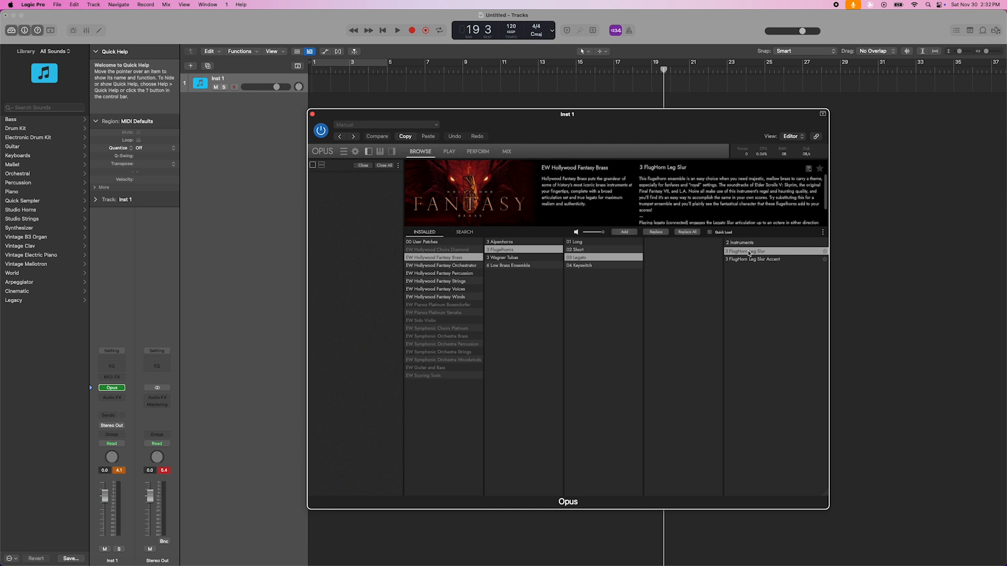
double_click(749, 251)
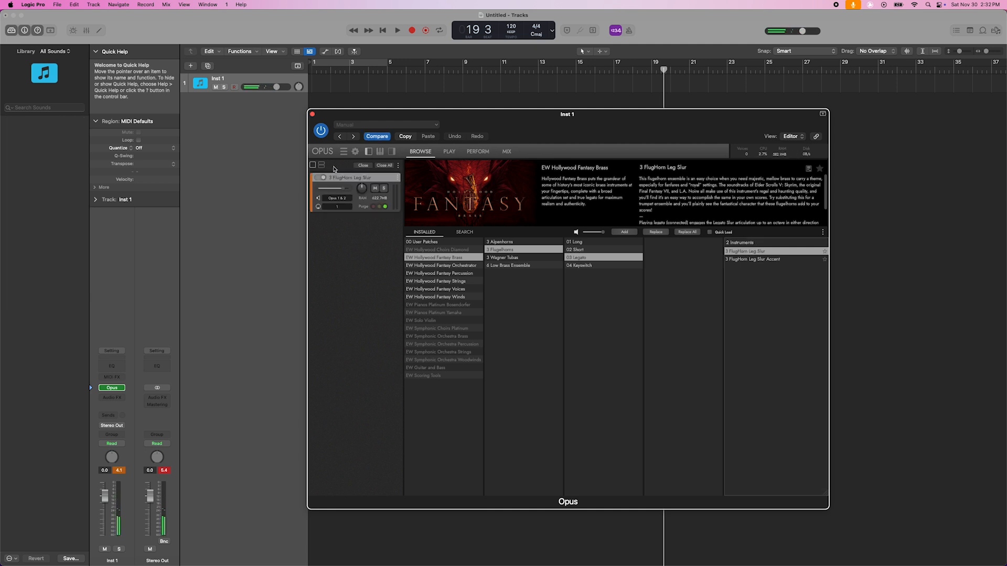
click(446, 152)
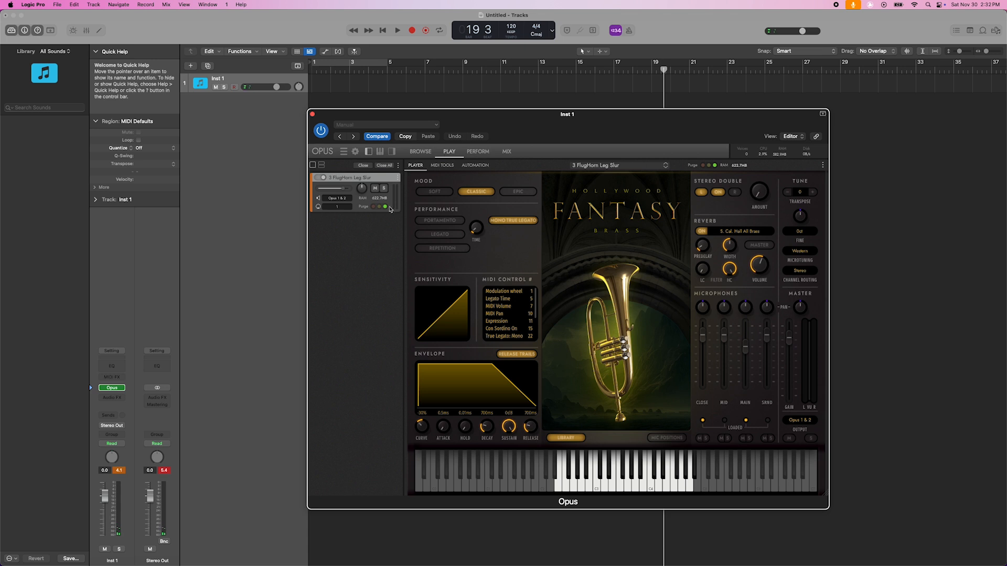
drag(624, 116, 578, 109)
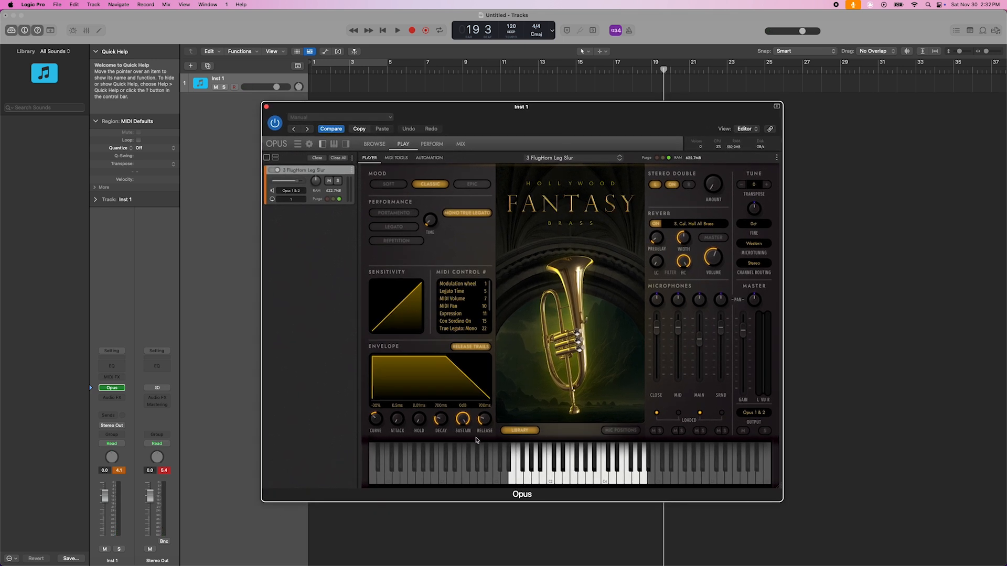
Audition 3 FlugHorn Leg Slur by playing several notes on Opus's virtual keyboard
click(529, 479)
drag(528, 482, 571, 478)
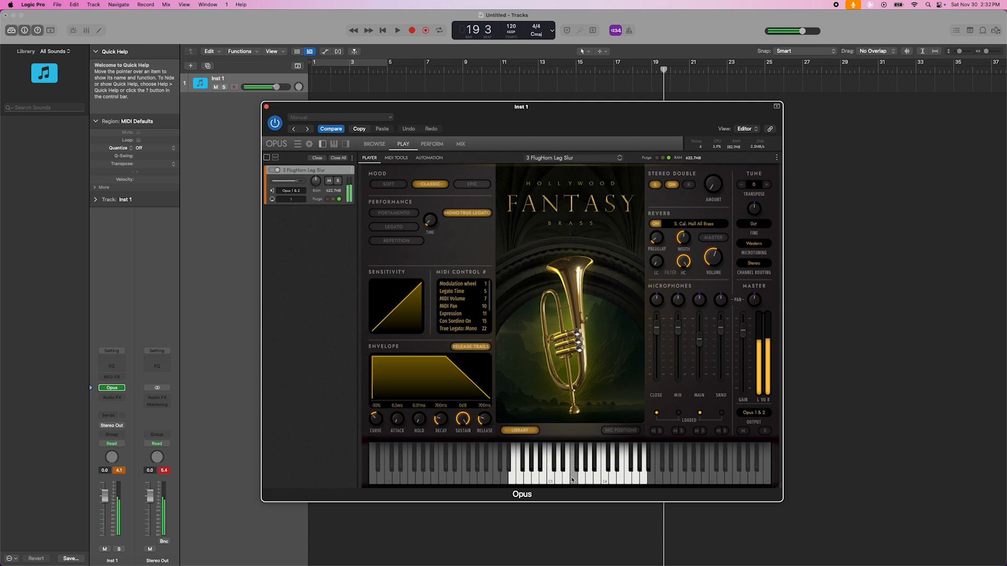
click(581, 479)
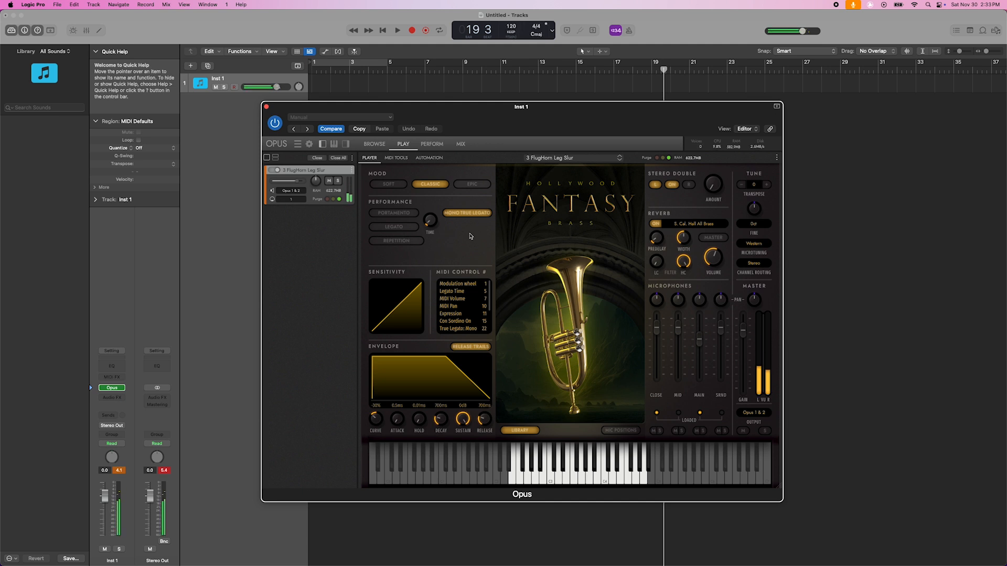
Try the Epic and Soft moods on 3 FlugHorn Leg Slur, and return it to the Classic mood
click(475, 185)
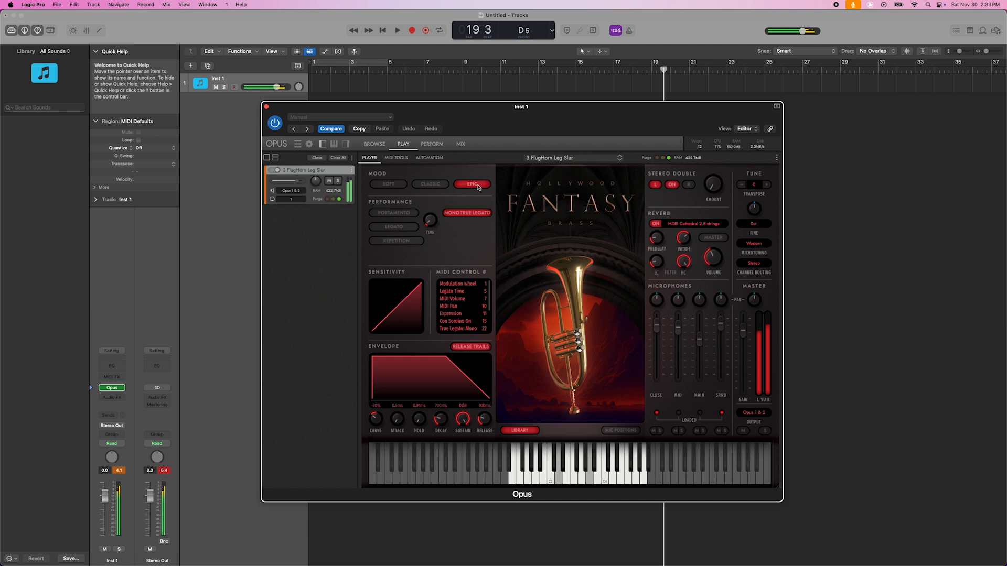
click(388, 184)
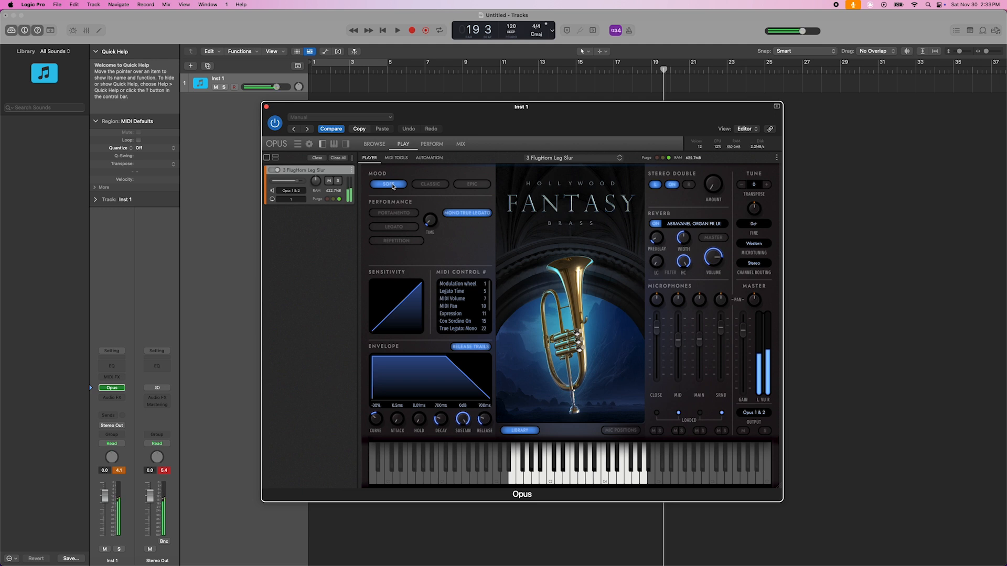
click(432, 185)
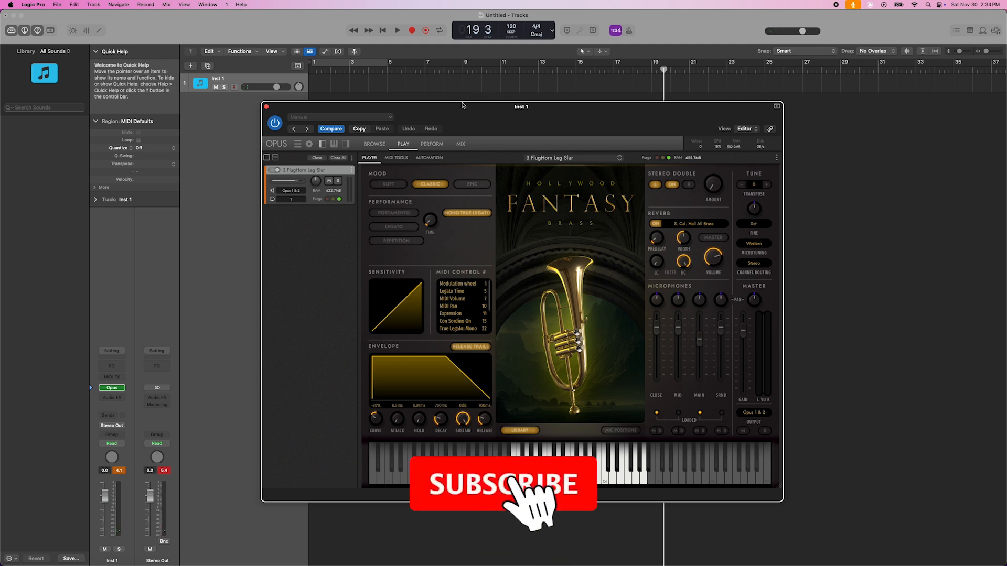
Return the playhead to bar 1 and close the Opus plug-in window
key(Return)
key(space)
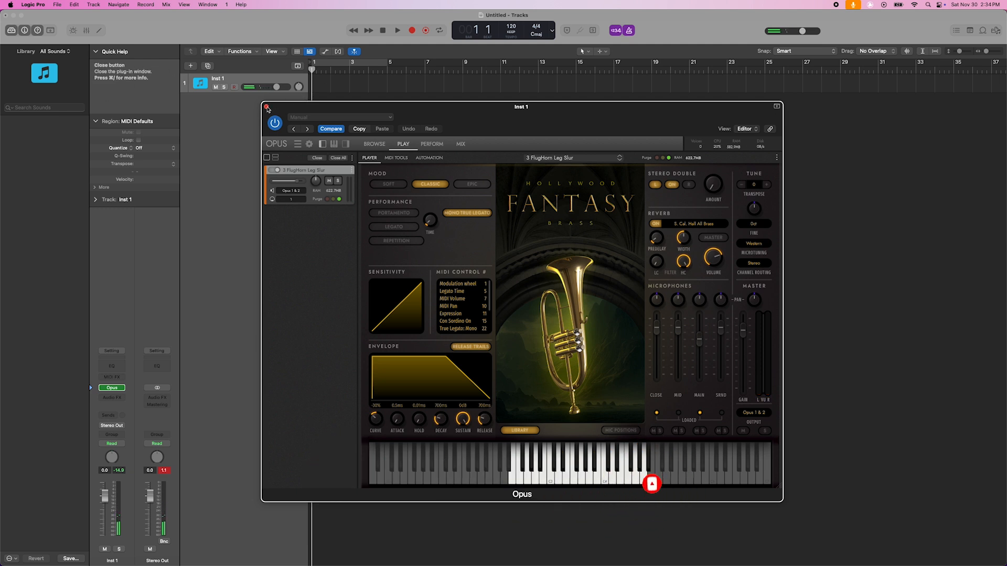
click(266, 106)
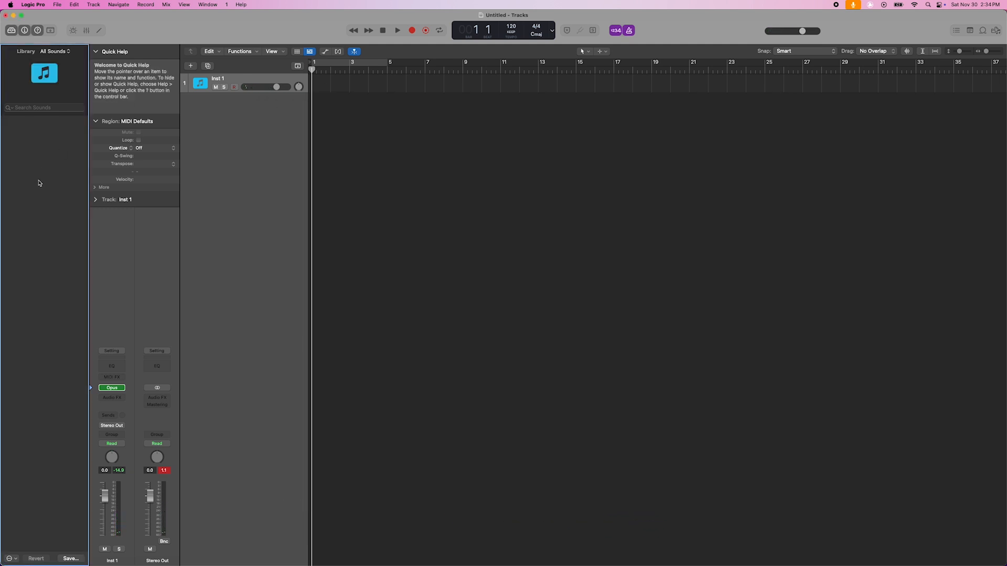
Hide and reshow the Library and the Inspector to see what each one adds beside the Tracks area
click(11, 30)
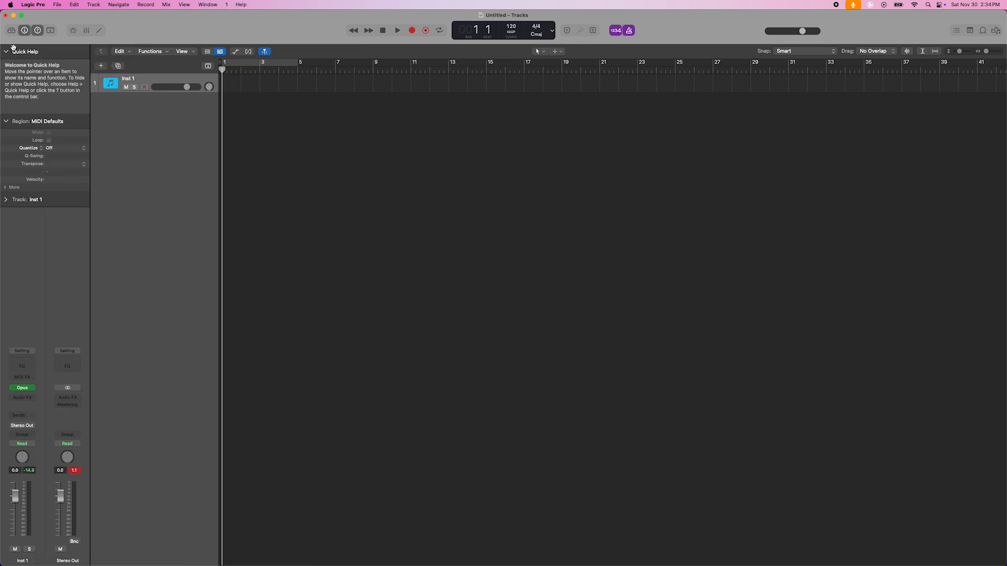
click(11, 30)
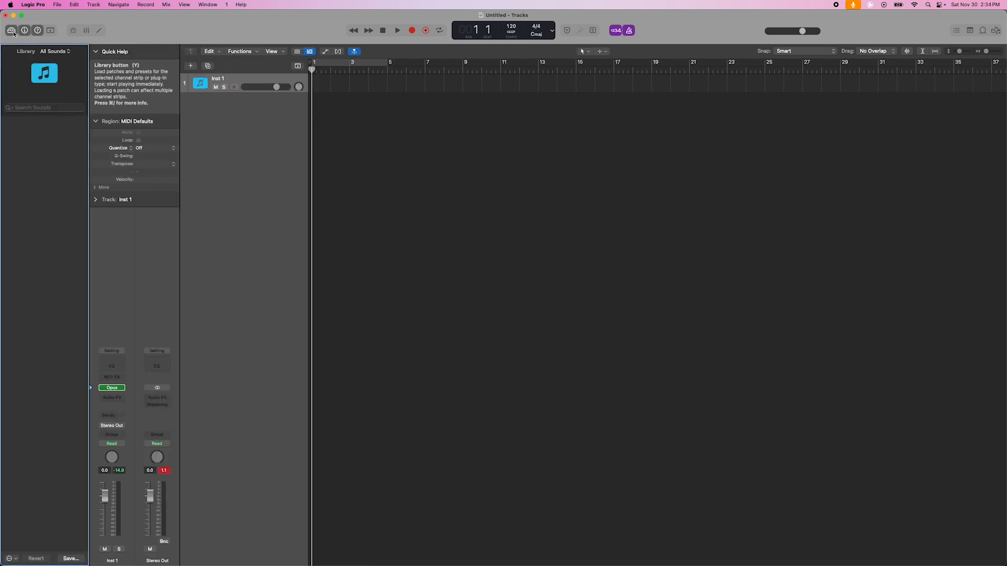
click(24, 30)
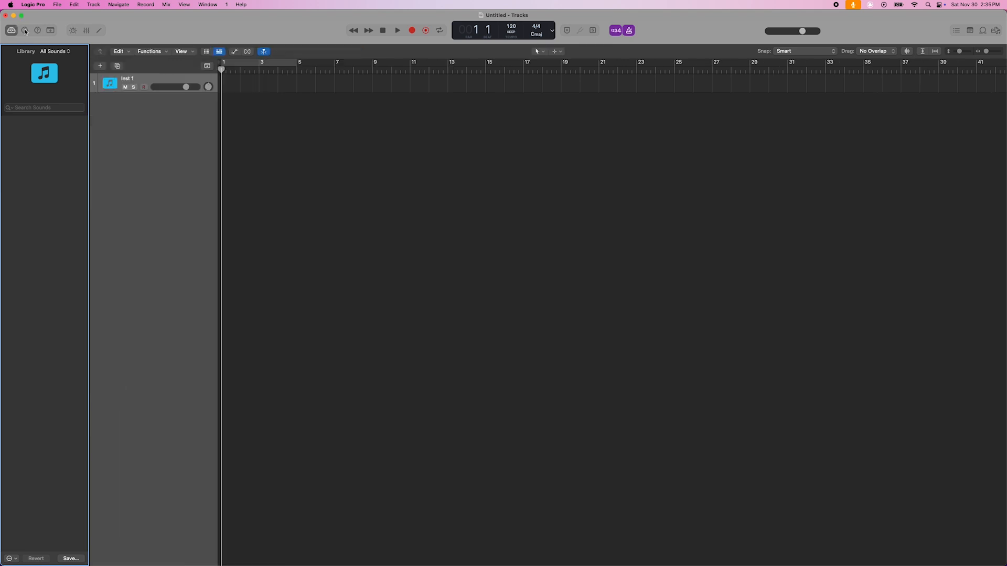
click(25, 31)
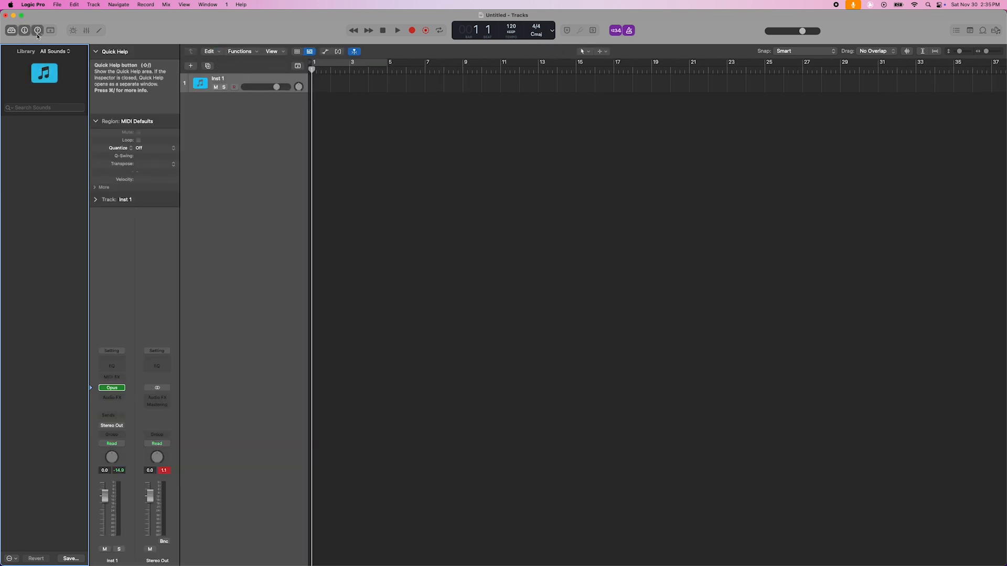
click(38, 30)
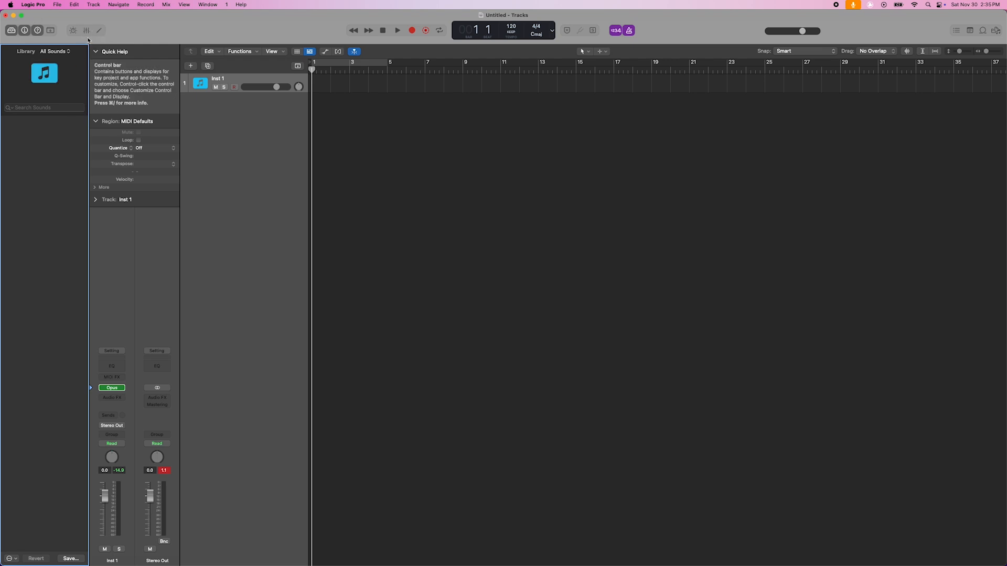
Hide the Library and record a melody on the Inst 1 track from bar 1 until about bar 14
click(9, 31)
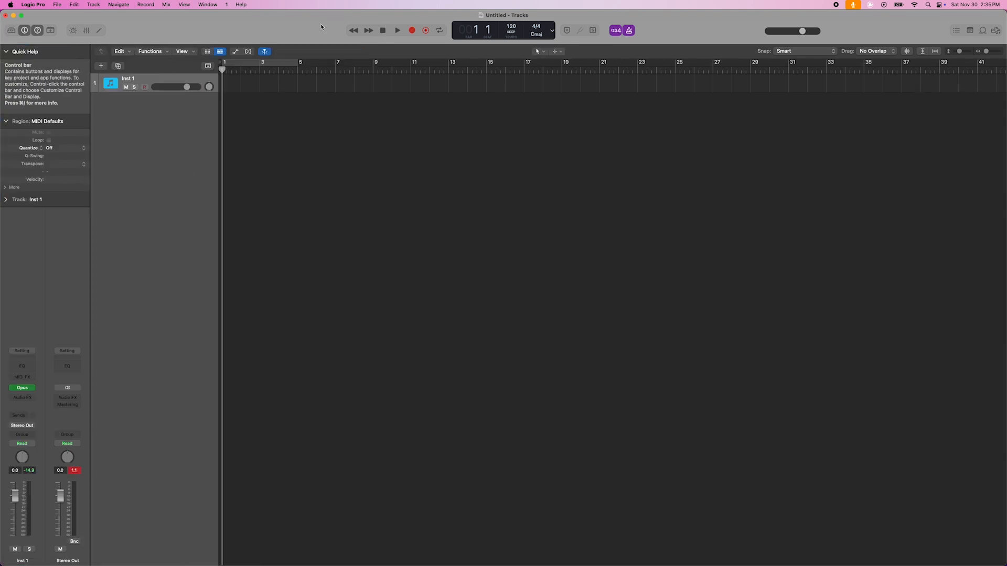
click(413, 31)
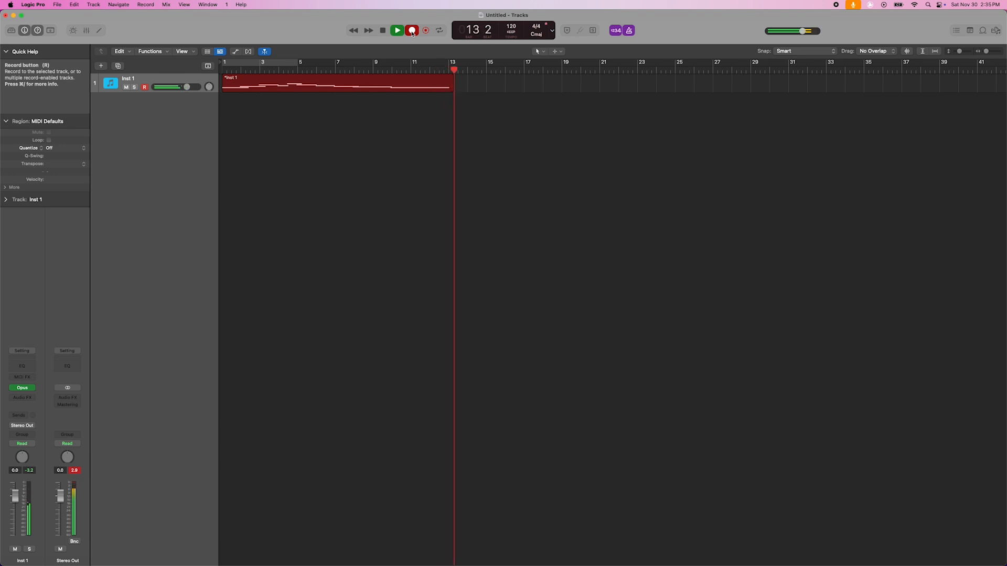
click(412, 30)
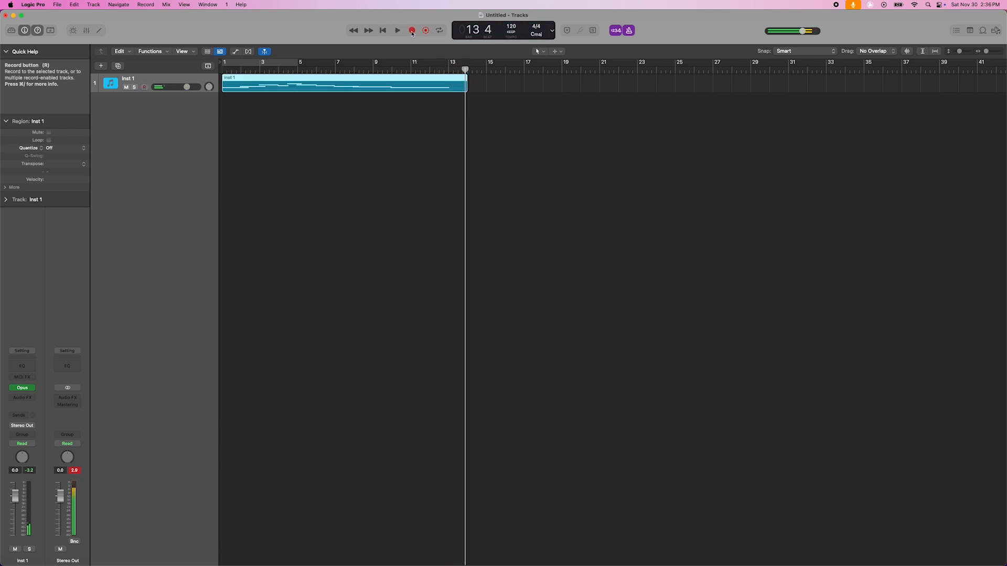
Play the recorded region from the start, turning the metronome click off, and stop playback after the region ends
key(Return)
click(219, 61)
click(215, 69)
click(396, 32)
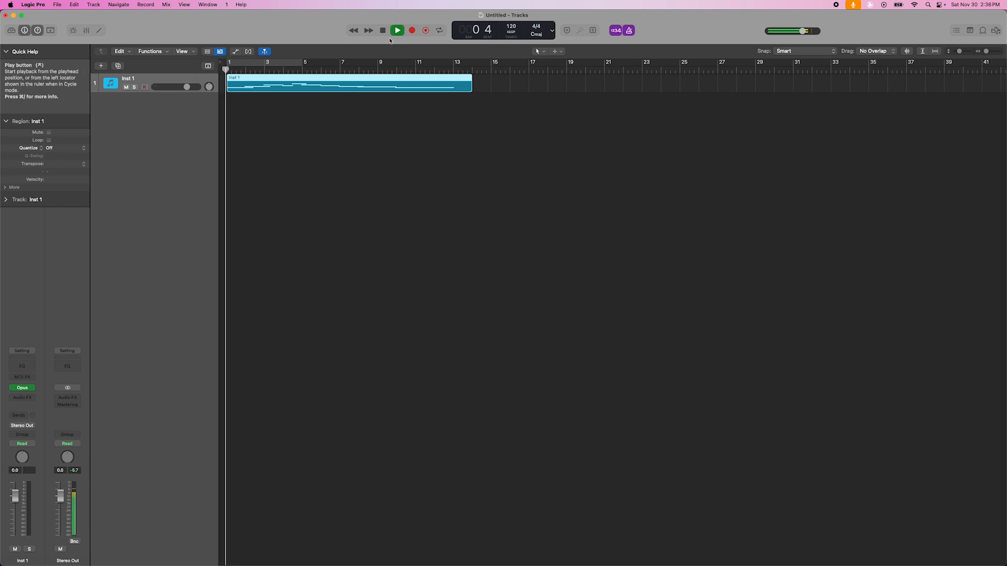
click(630, 31)
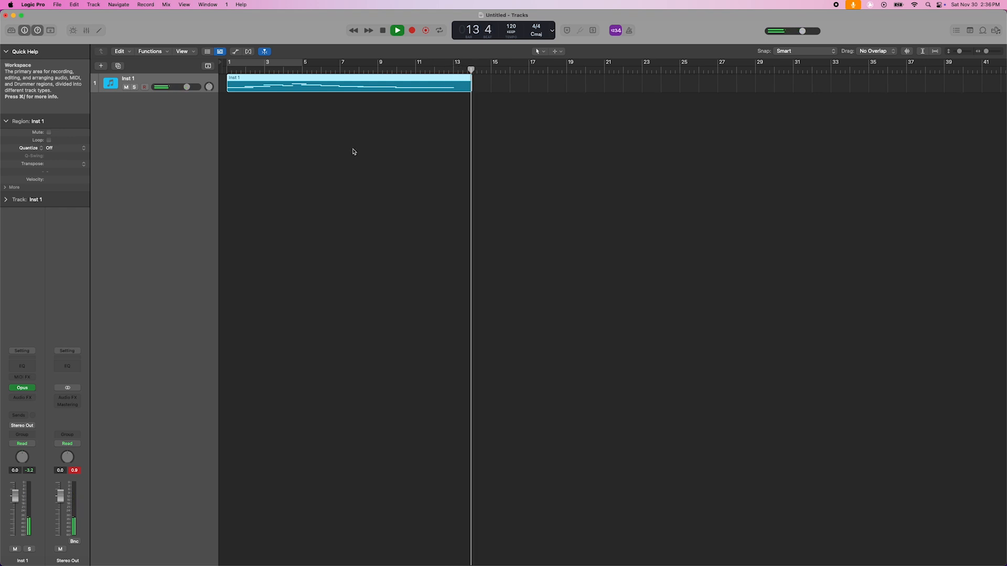
key(space)
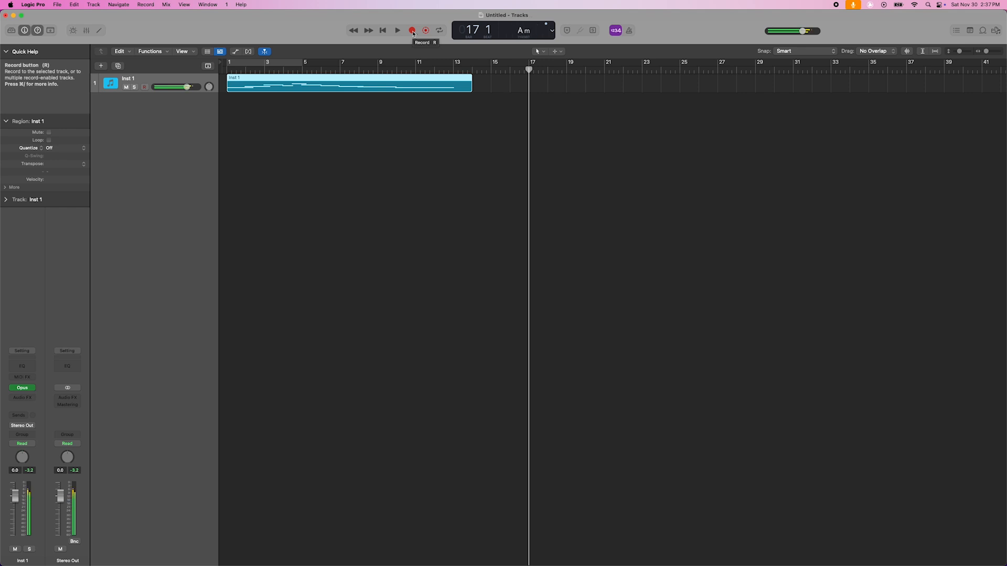
Record a second pass of controller movements over the Inst 1 region from the start of the project until about bar 13
click(412, 32)
click(383, 32)
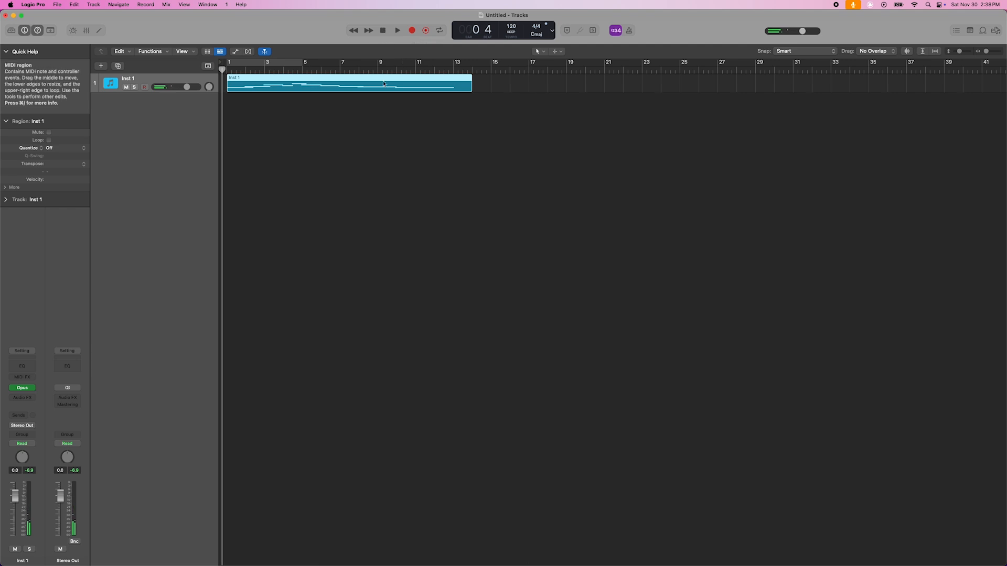
click(412, 31)
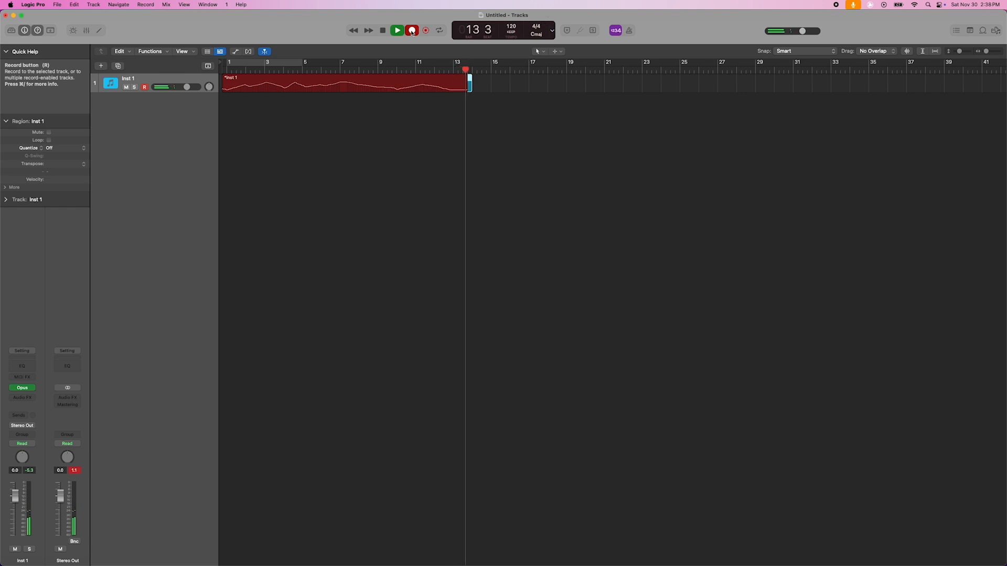
click(413, 30)
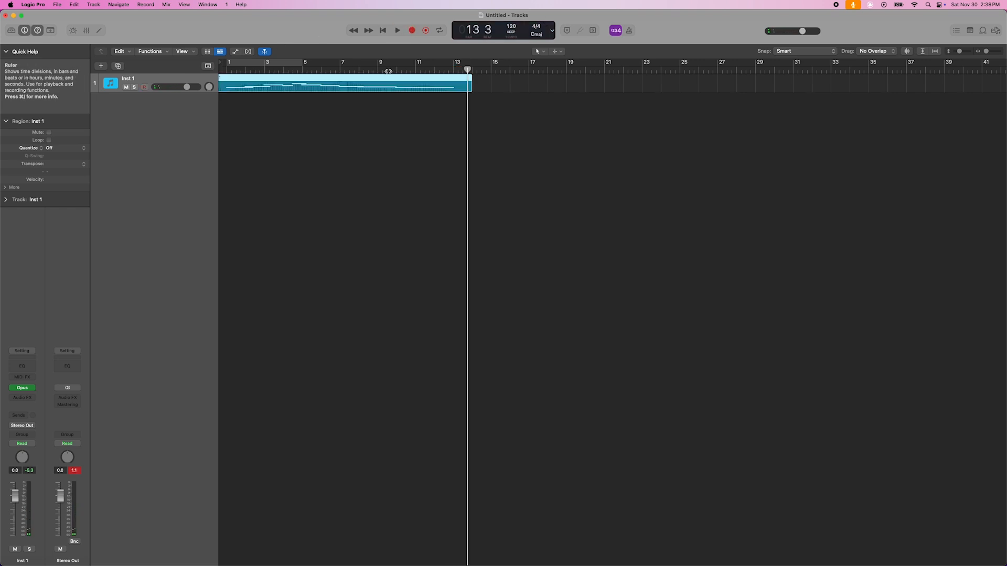
Listen to the Inst 1 region from the start of the project until about bar 13
click(383, 31)
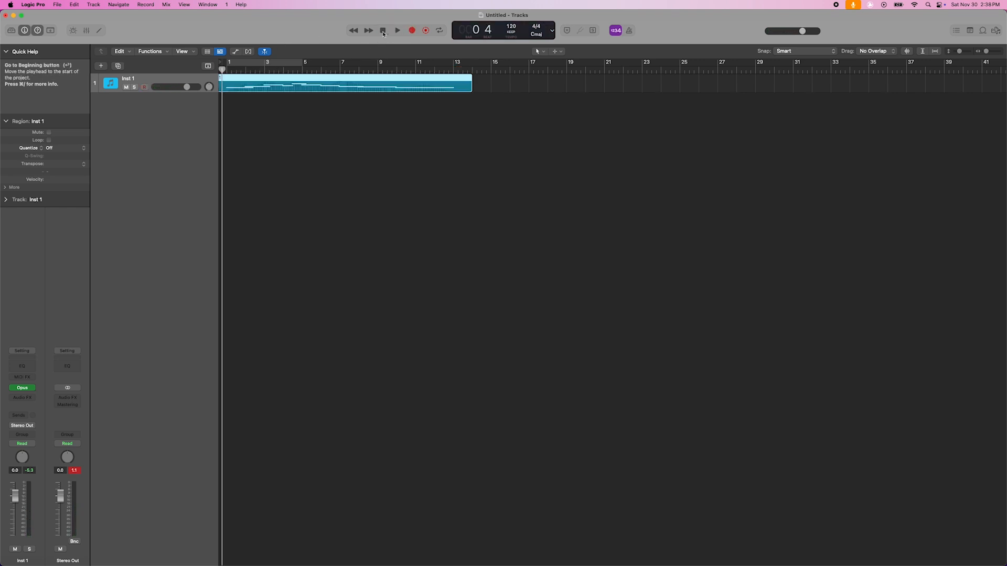
click(397, 31)
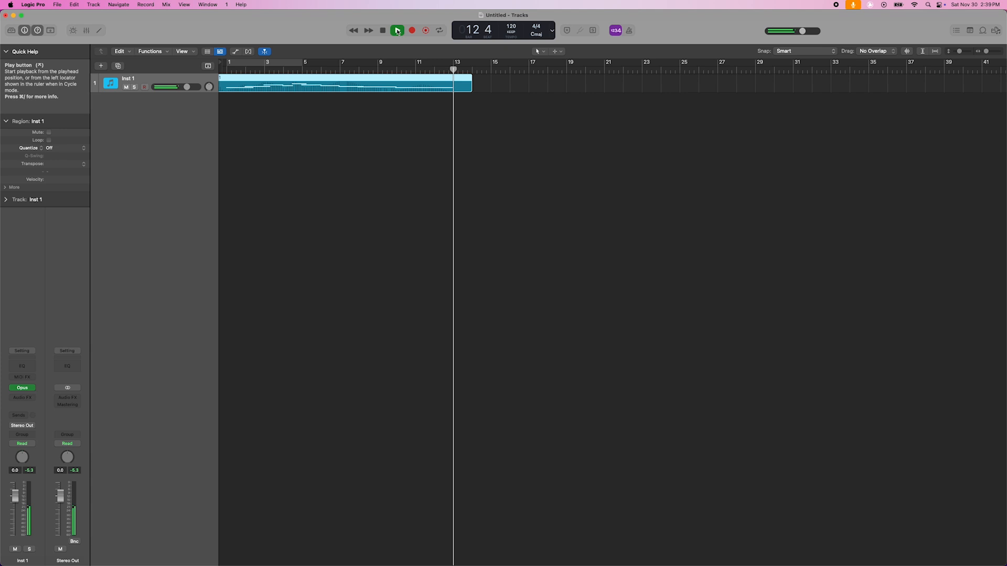
click(397, 31)
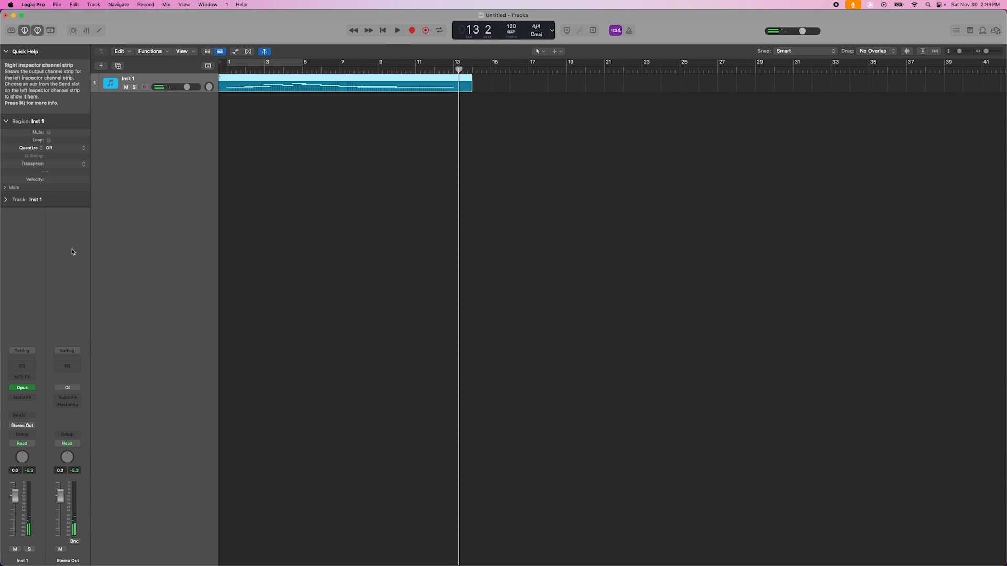
Collapse the Region inspector and insert a stereo ChromaVerb as an audio effect on the Inst 1 channel strip
click(21, 121)
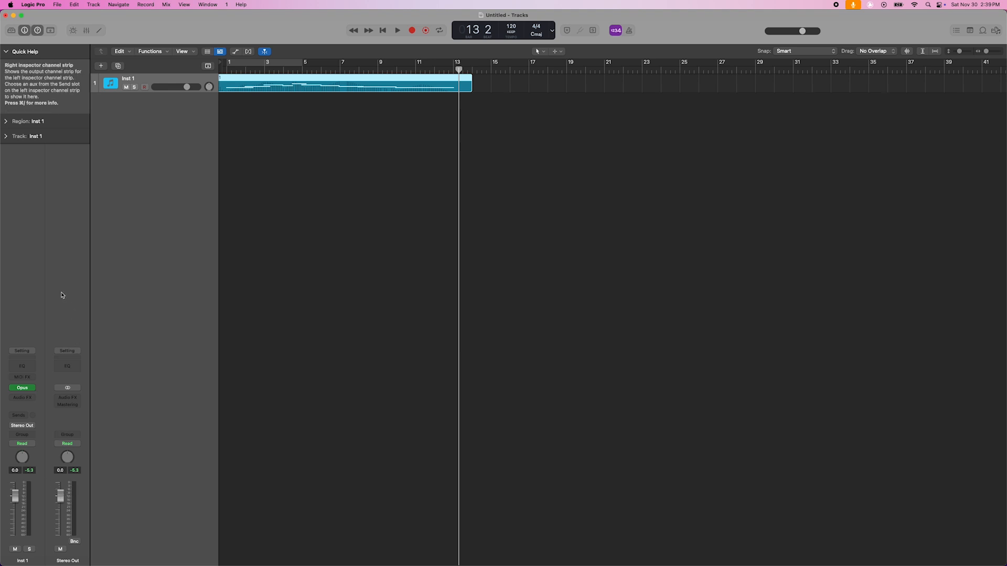
click(22, 399)
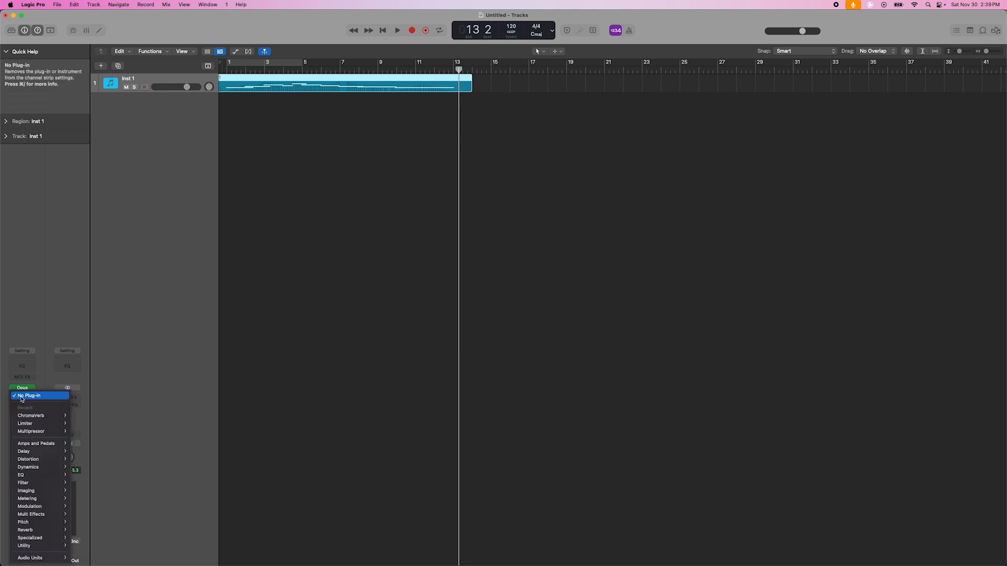
mouse_move(65, 416)
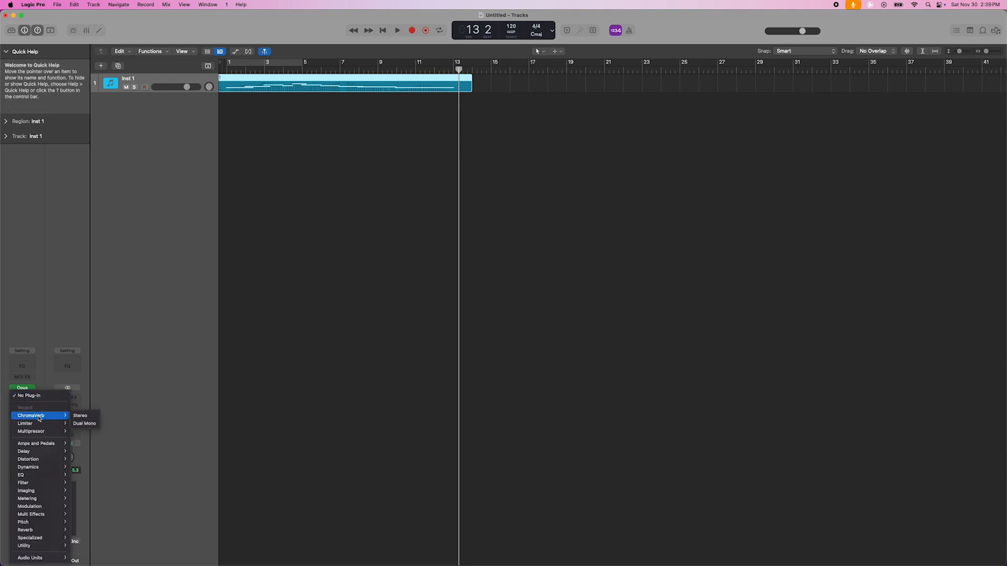
click(77, 416)
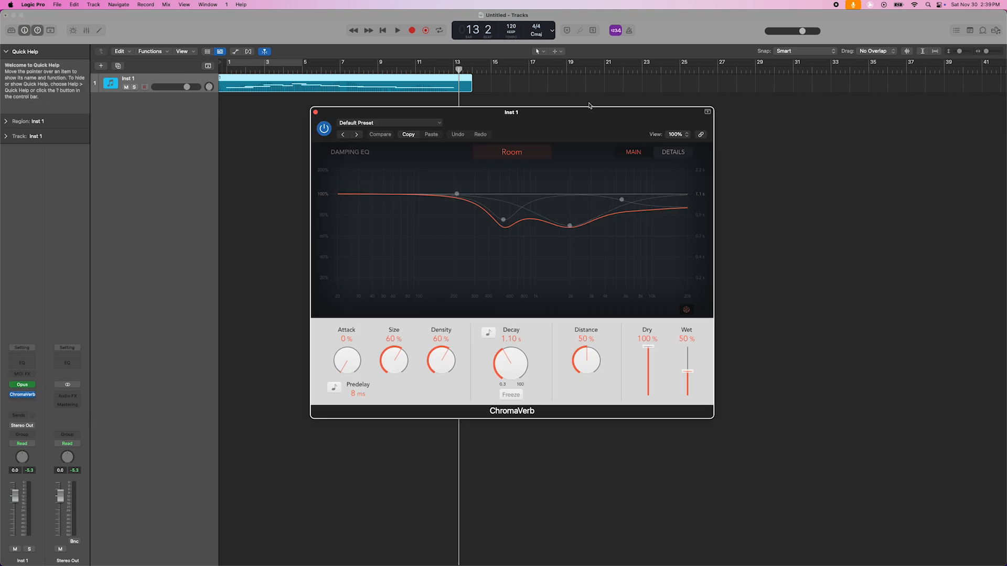
Set ChromaVerb's room type to Theatre, with Dry at 73% and Wet at 79%
drag(524, 117, 418, 171)
click(420, 192)
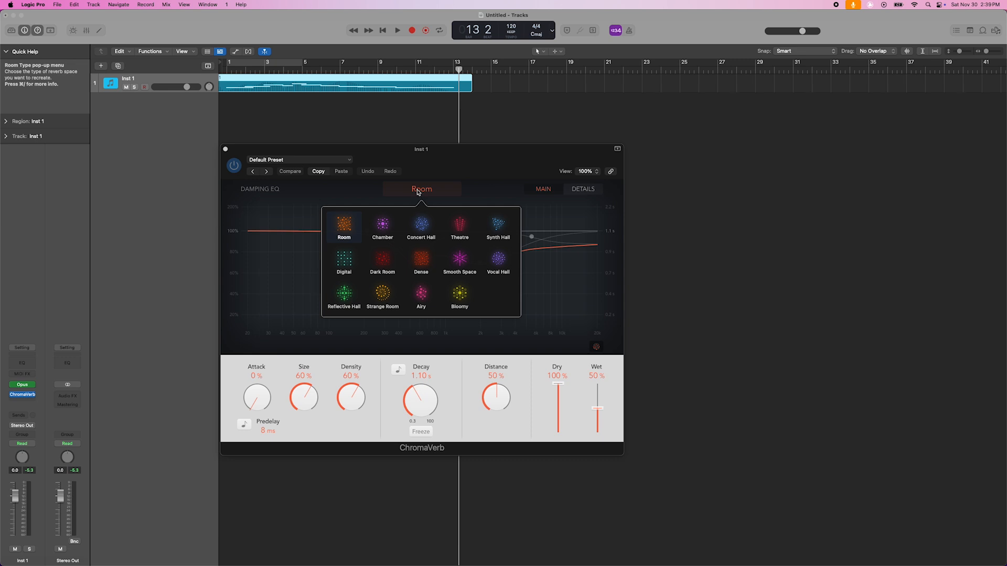
click(463, 231)
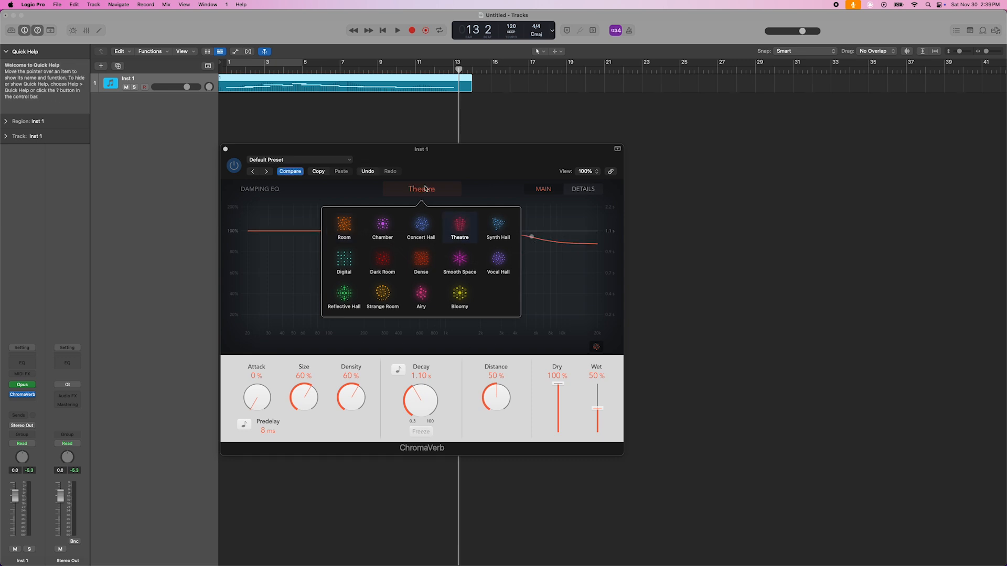
click(556, 386)
drag(556, 386, 557, 398)
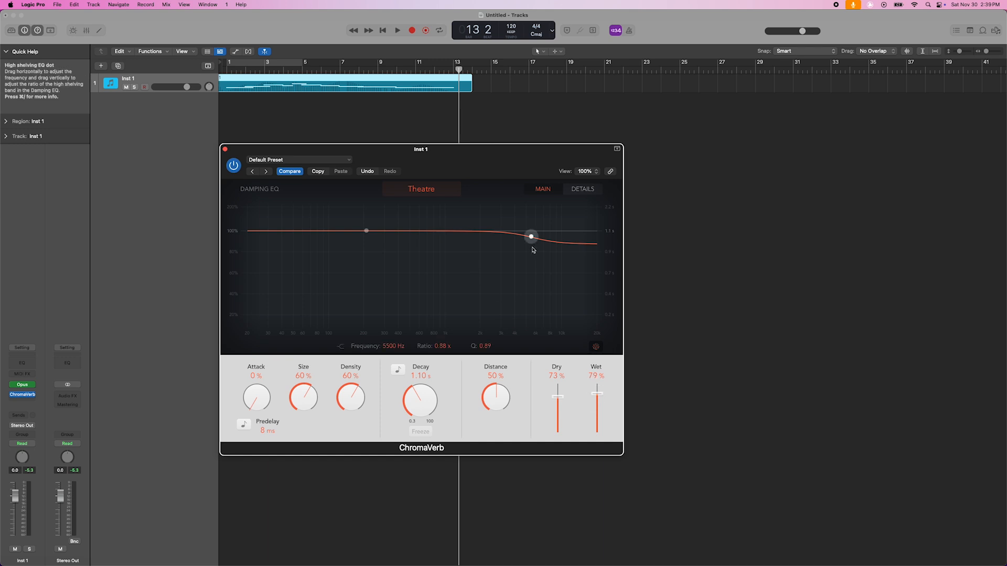
Play the region while shifting ChromaVerb's balance further towards the reverb, starting with Dry at 62% and Wet at 88%
click(392, 34)
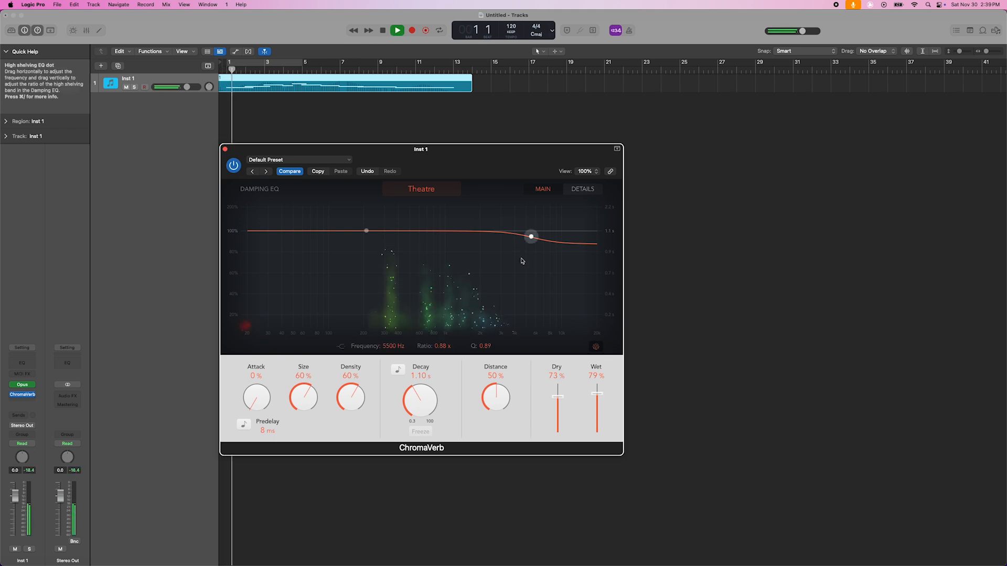
drag(591, 396, 558, 407)
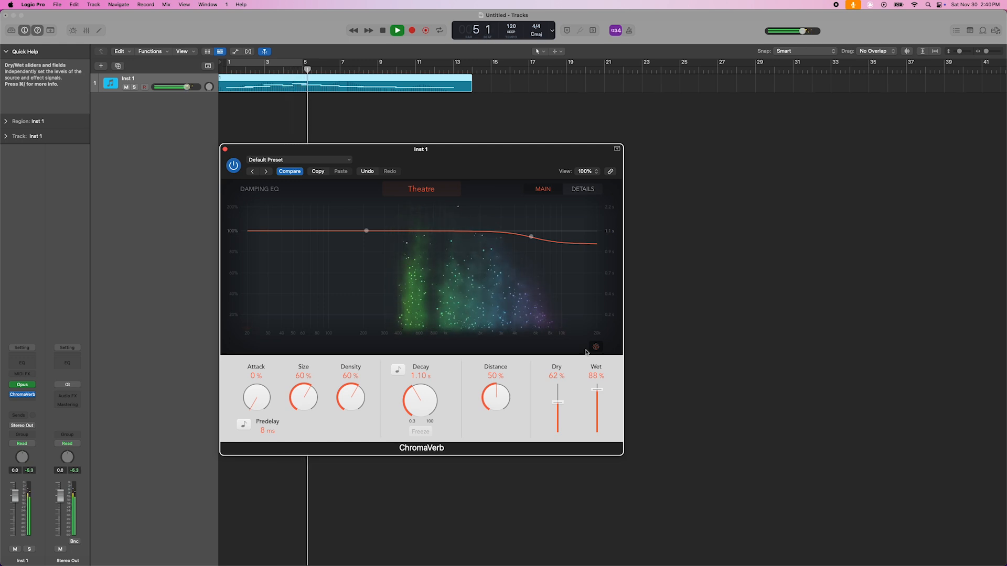
drag(596, 393, 560, 408)
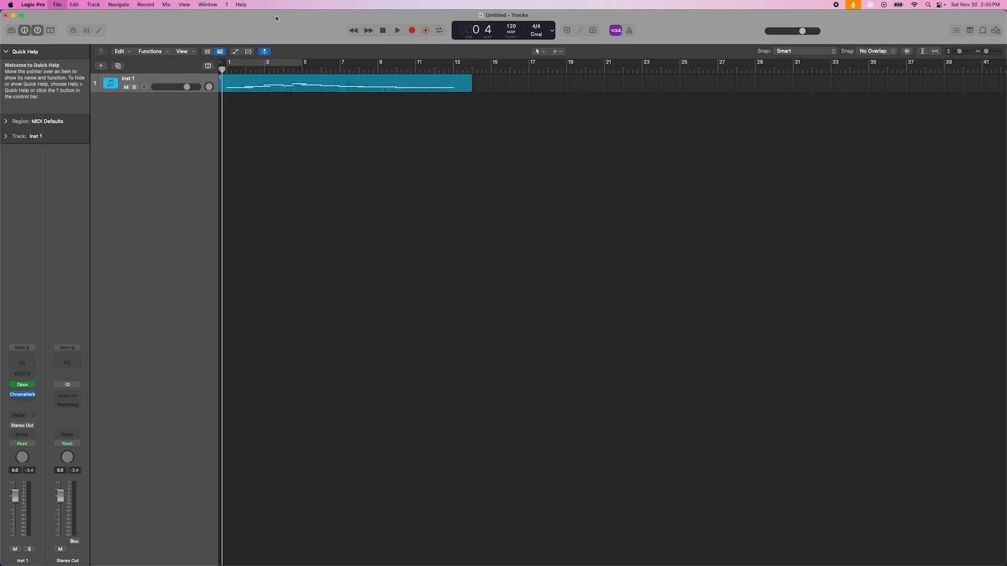
Save the project to the Desktop as Tutorital_1.logicx and briefly play its opening bars from the start
key(super+s)
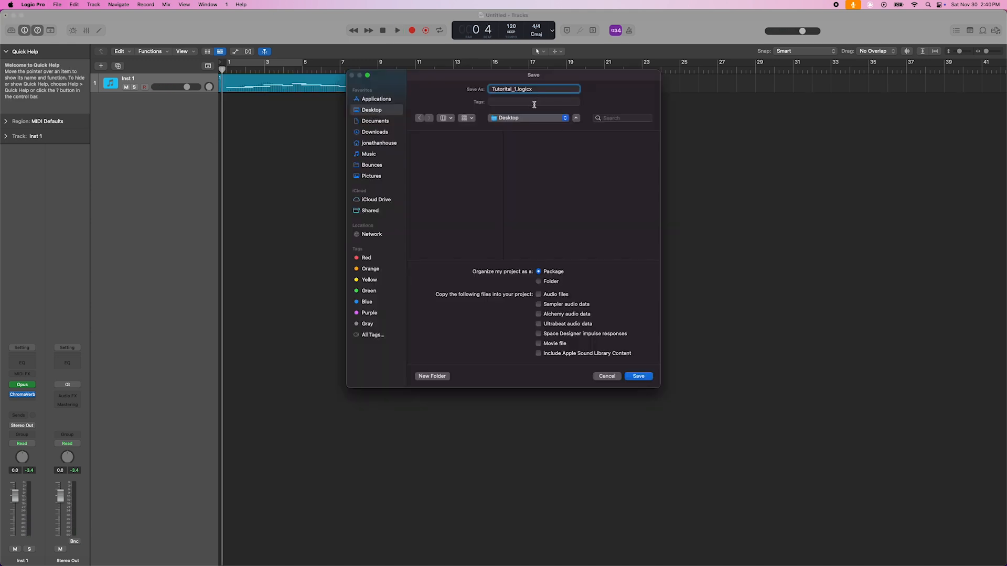
click(639, 377)
key(space)
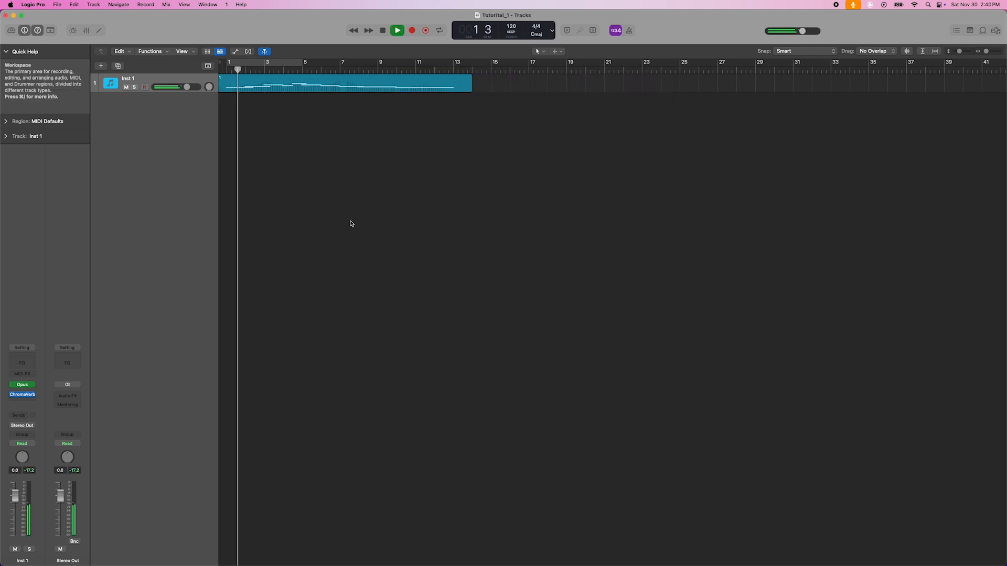
key(space)
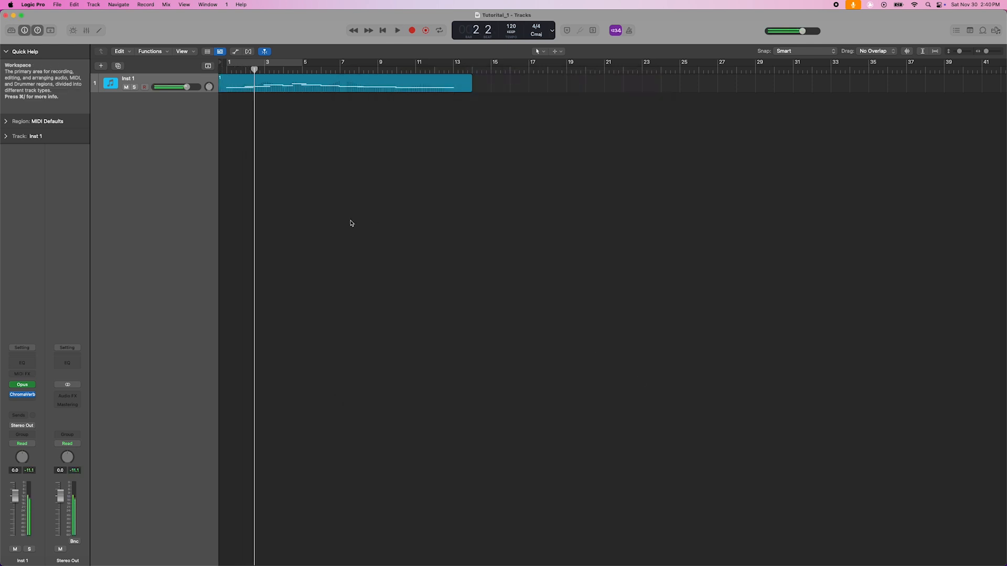
click(383, 31)
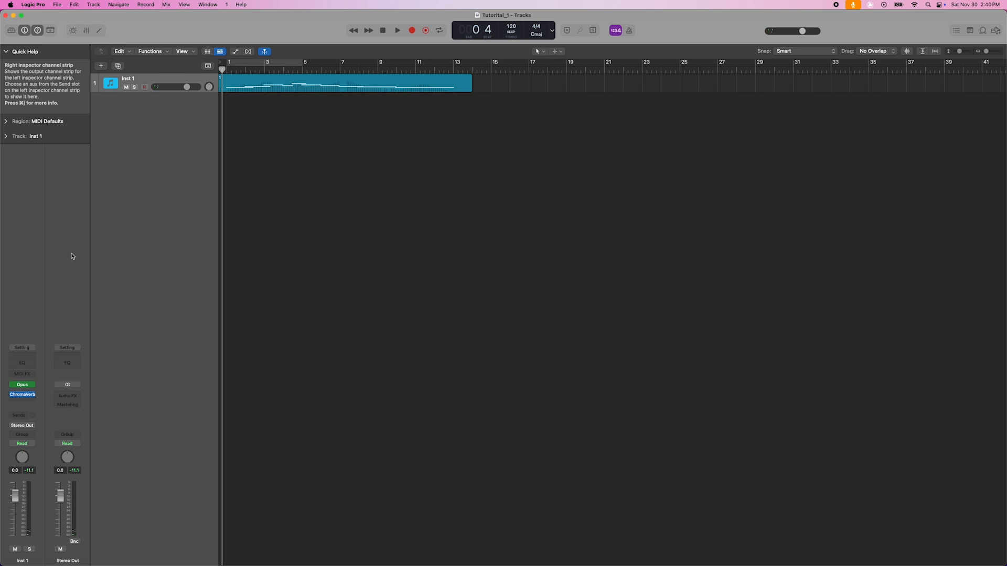
Add Mastering Assistant to the Stereo Out channel and increase its Spread width while the region plays
click(68, 405)
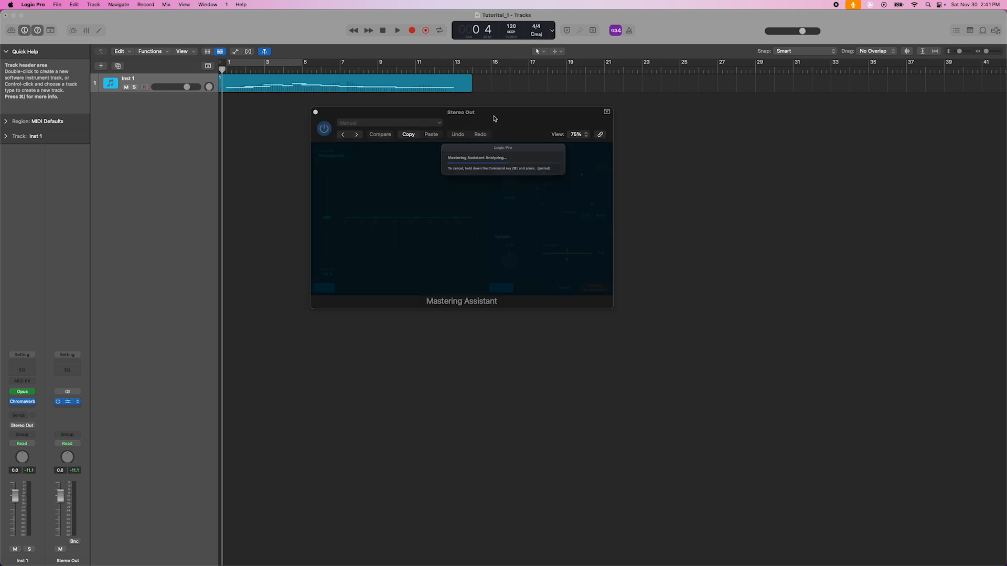
drag(494, 119, 457, 186)
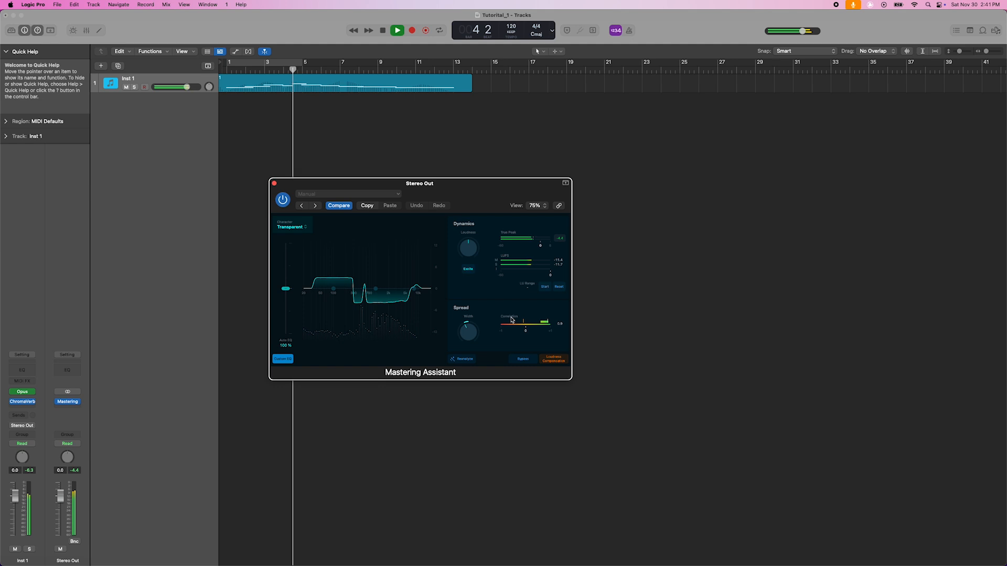
drag(470, 331, 472, 311)
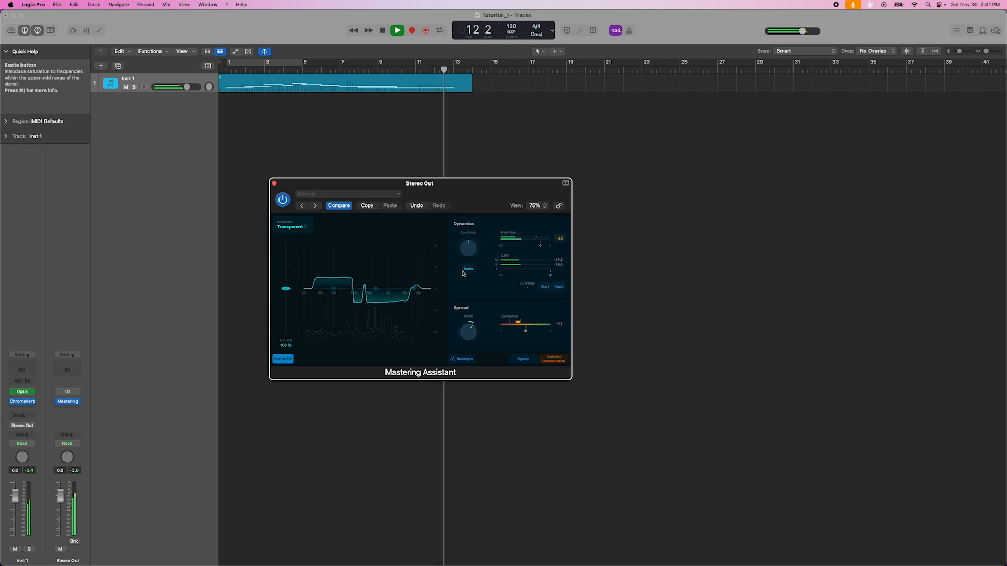
key(space)
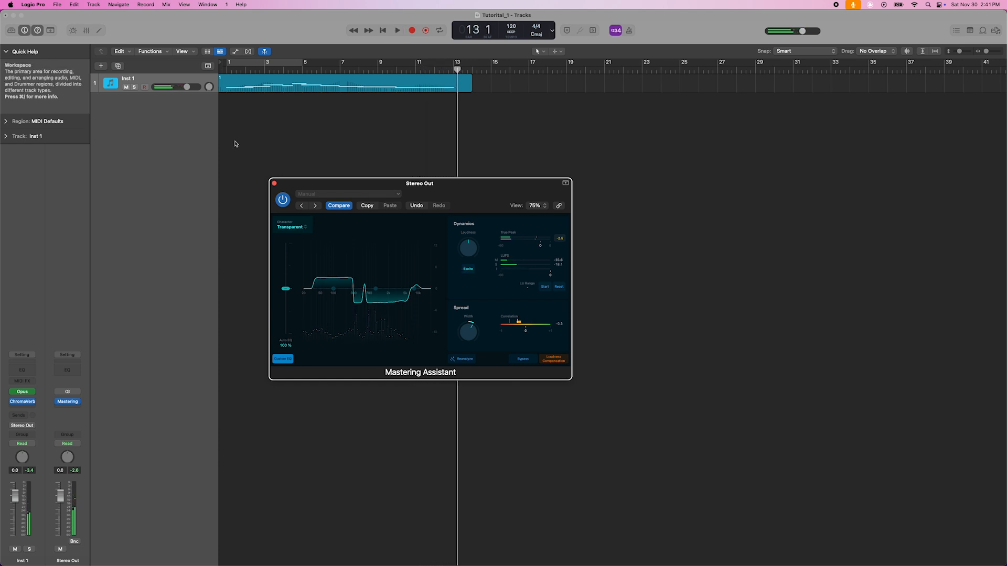
click(273, 183)
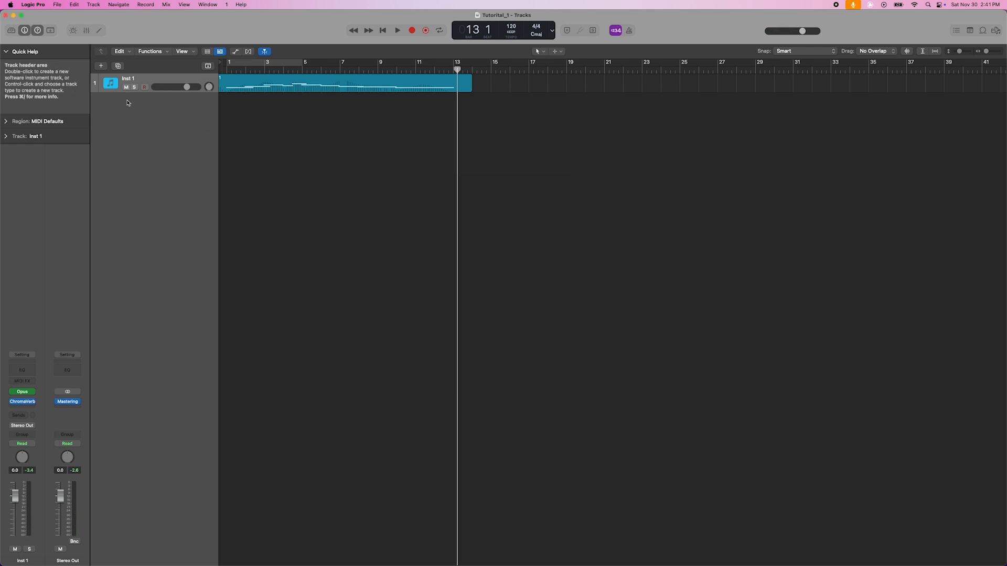
Create one new MIDI software instrument track using an Empty Channel Strip
click(101, 67)
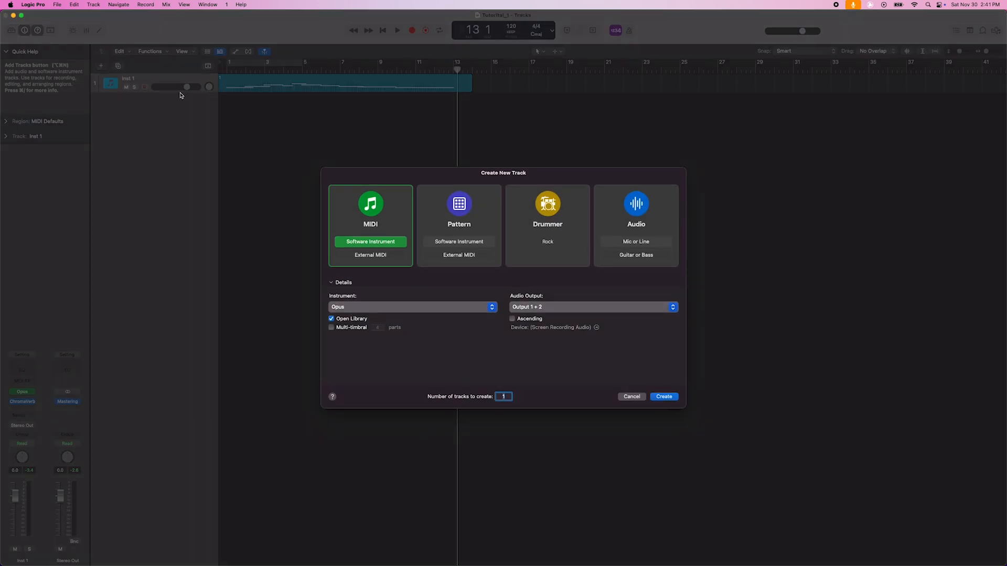
click(428, 205)
click(537, 219)
click(607, 216)
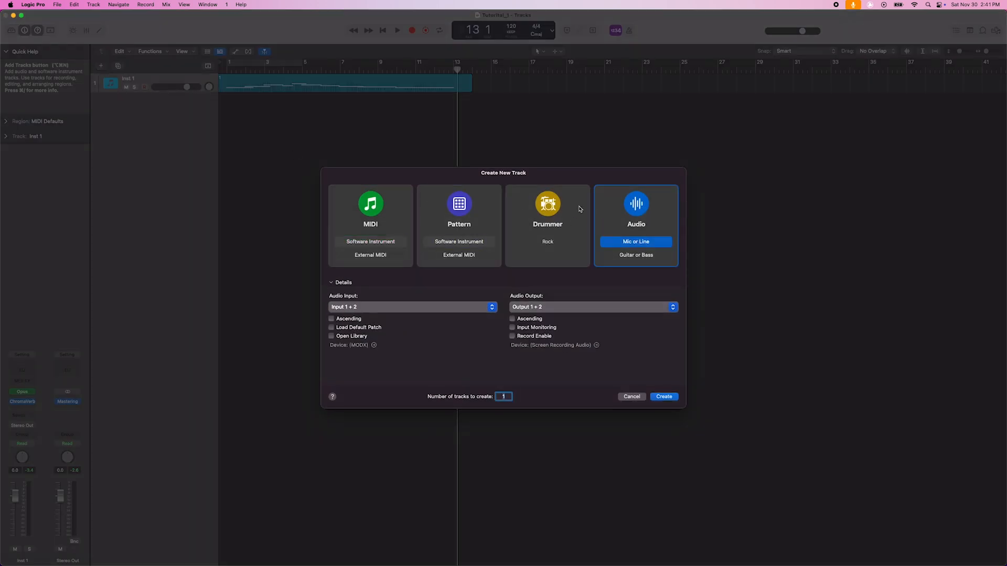
click(341, 197)
click(373, 306)
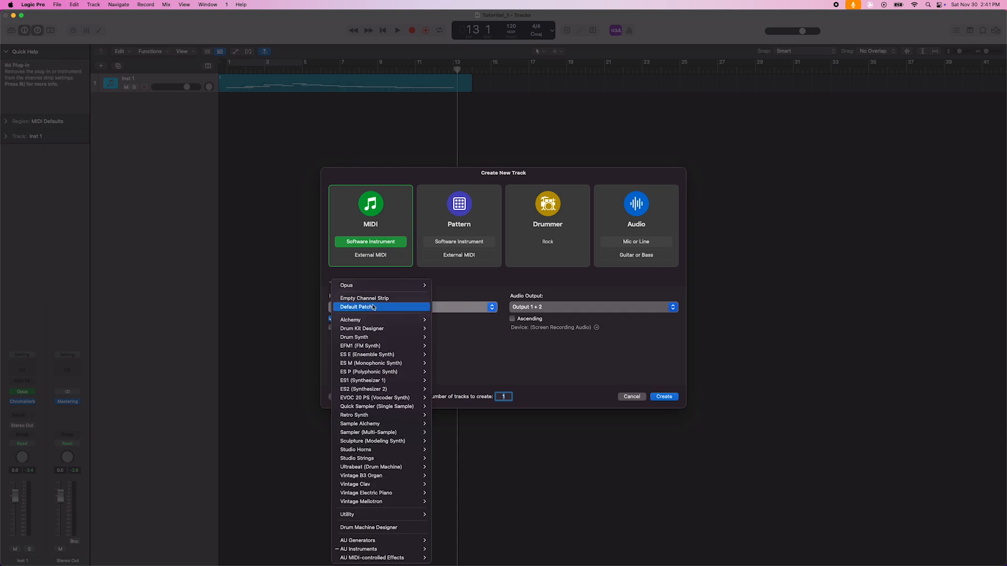
click(376, 298)
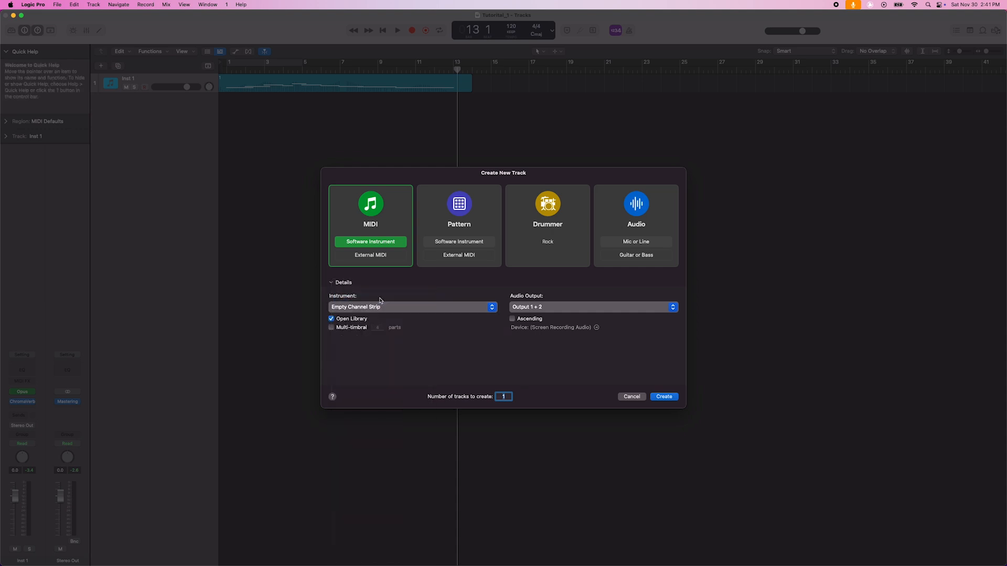
click(664, 397)
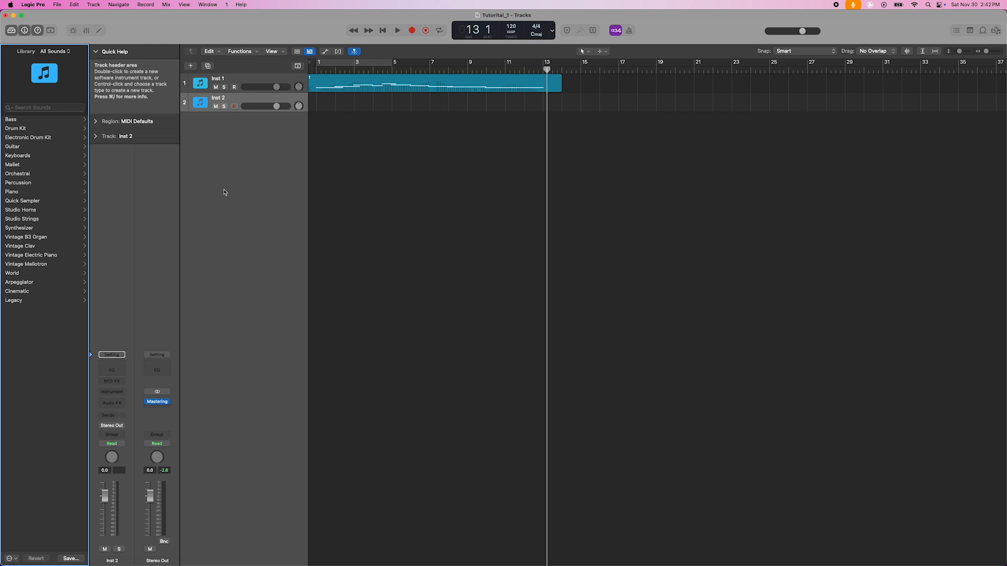
Search the sound library for "piano", load the Bosendorfer Piano Hall patch on the new track and hide the library
click(44, 108)
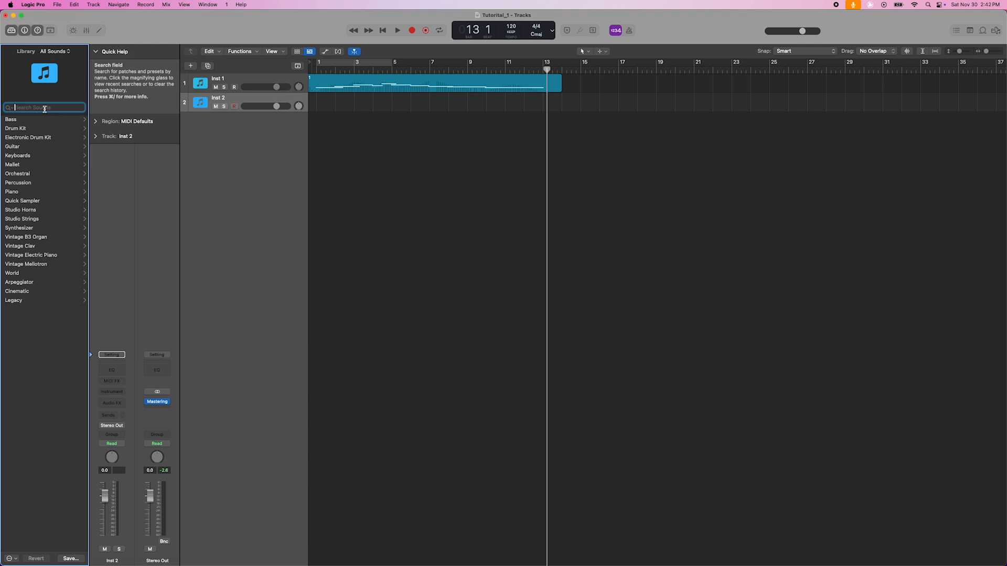
text(piano)
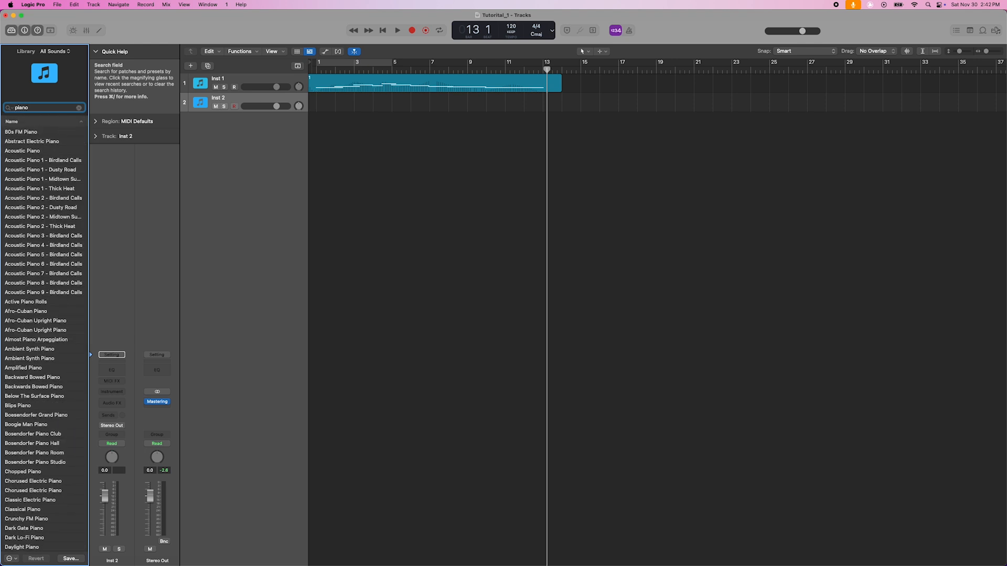
scroll(35, 236, down, 5)
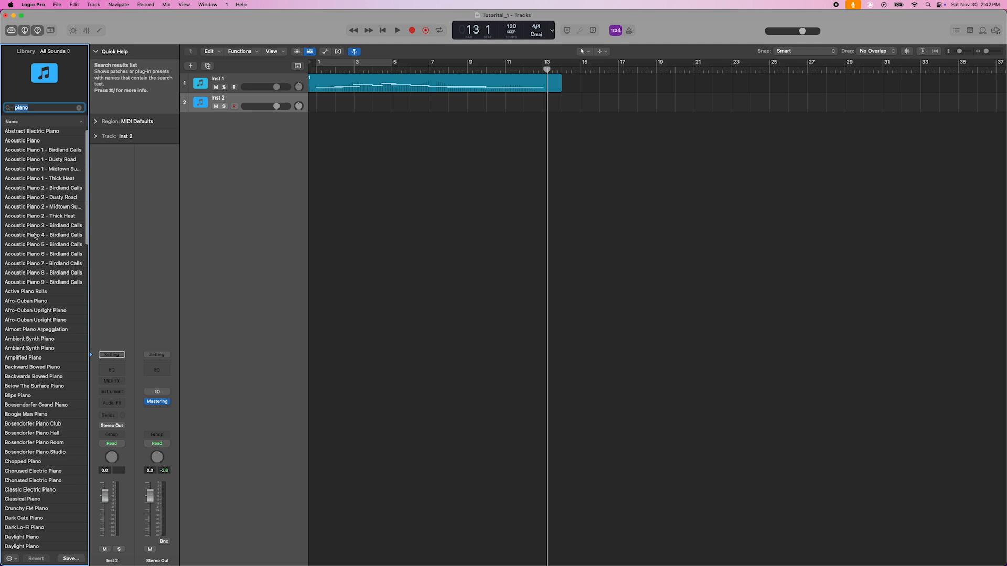
scroll(35, 236, up, 1)
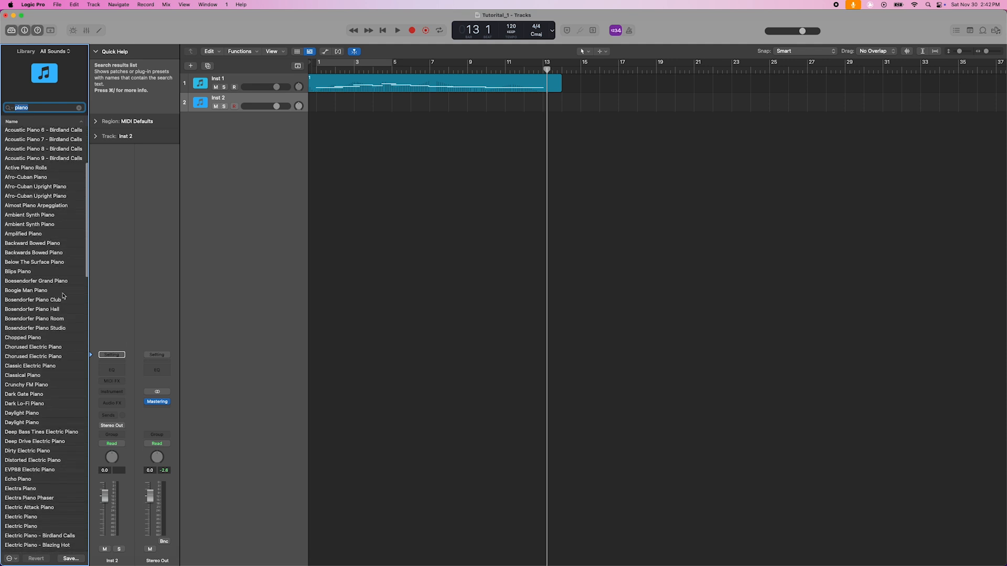
click(43, 311)
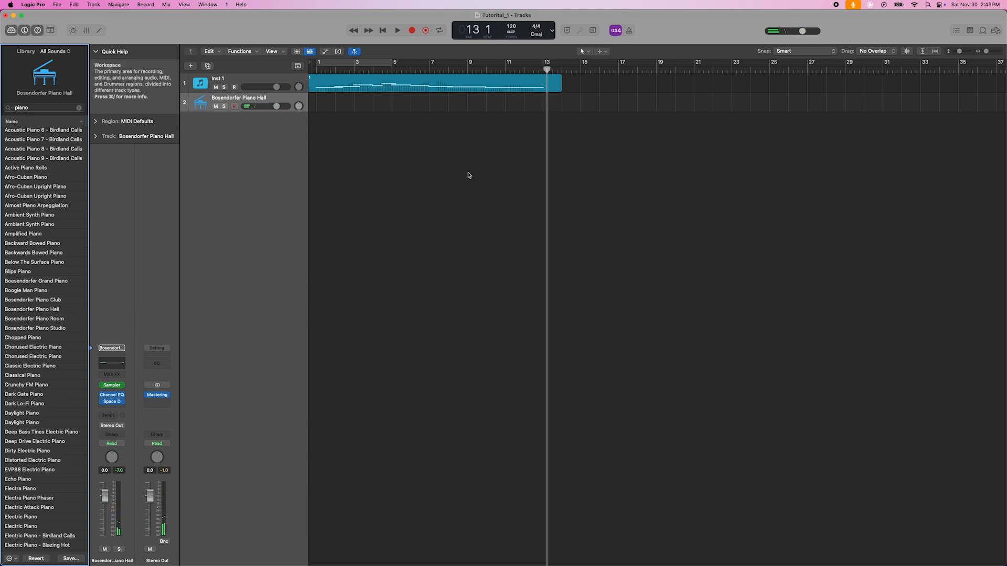
click(10, 31)
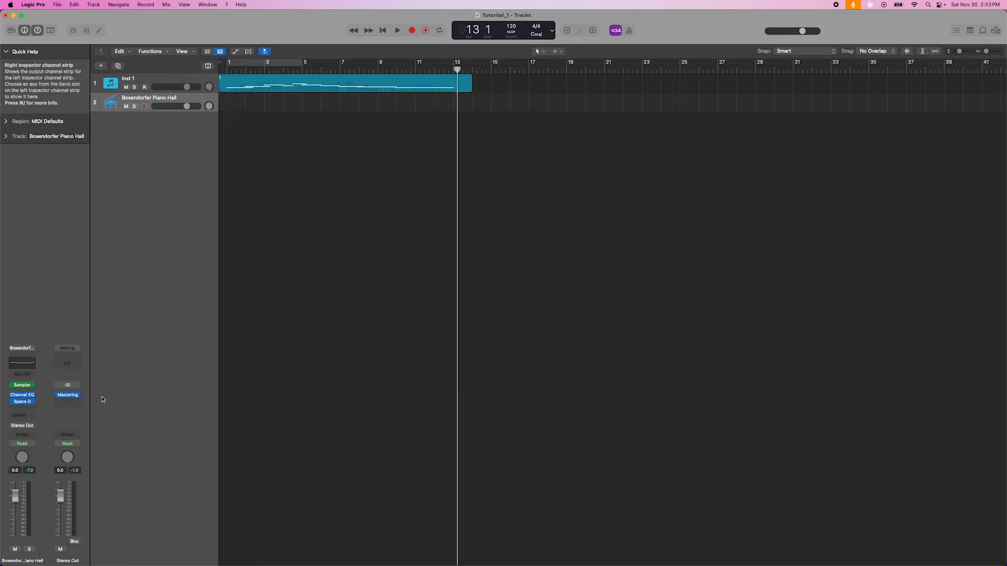
Add ChromaVerb to the Bosendorfer Piano Hall track with Dry at 82% and close the plug-in
click(156, 91)
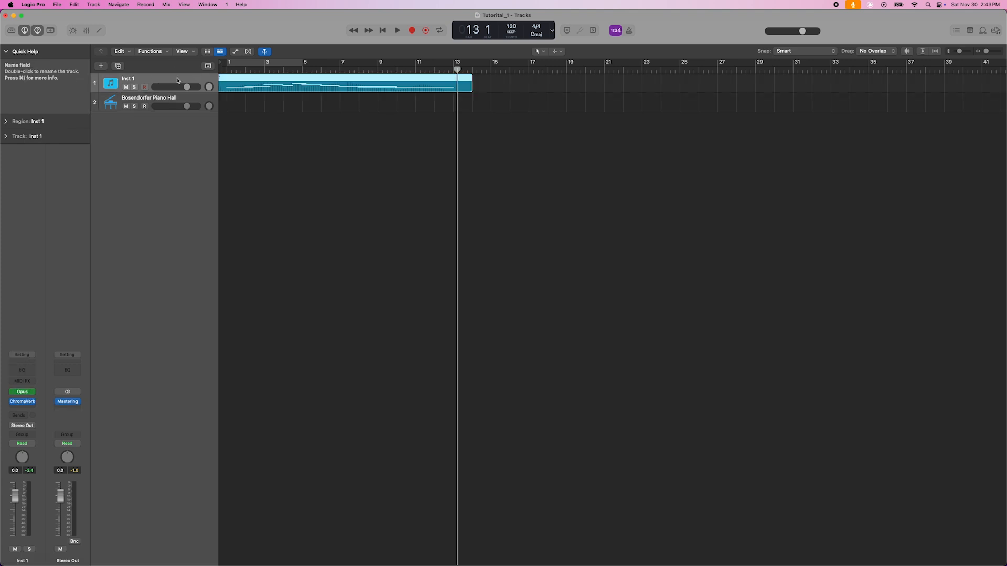
click(190, 100)
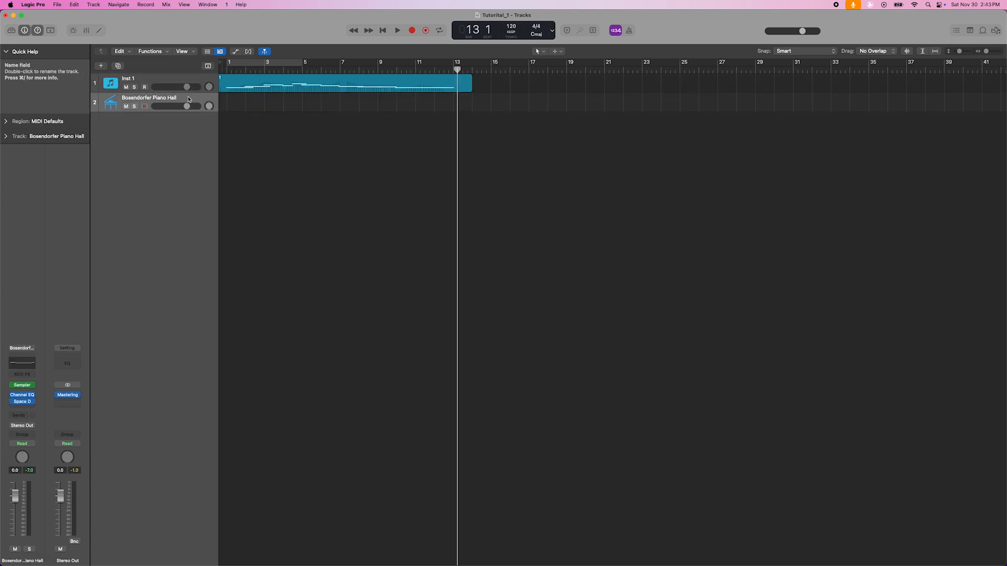
click(20, 409)
mouse_move(24, 414)
click(81, 423)
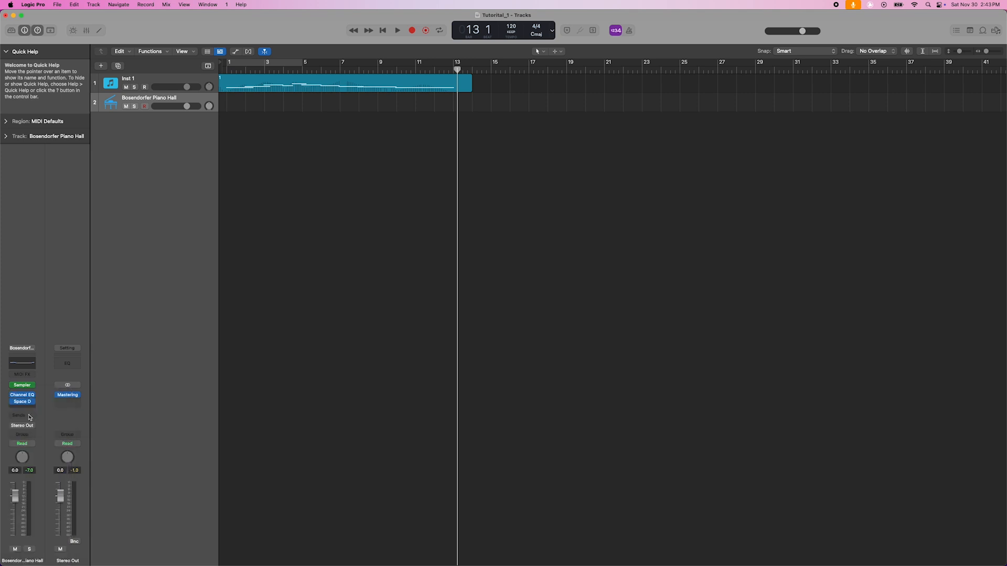
drag(653, 346, 652, 355)
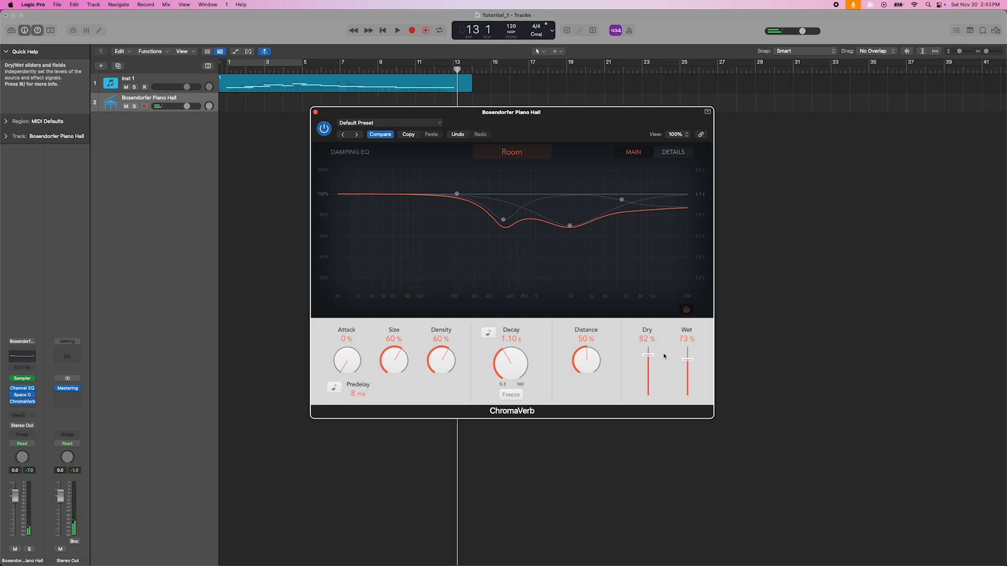
click(316, 112)
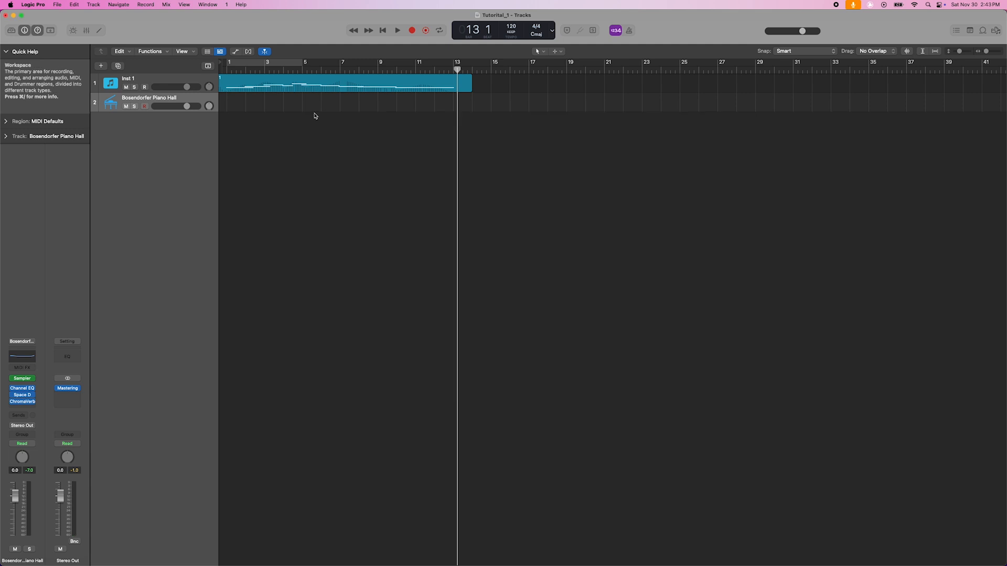
Rehearse over the existing region from the beginning, and record a piano part from the start on the Bosendorfer Piano Hall track
click(383, 31)
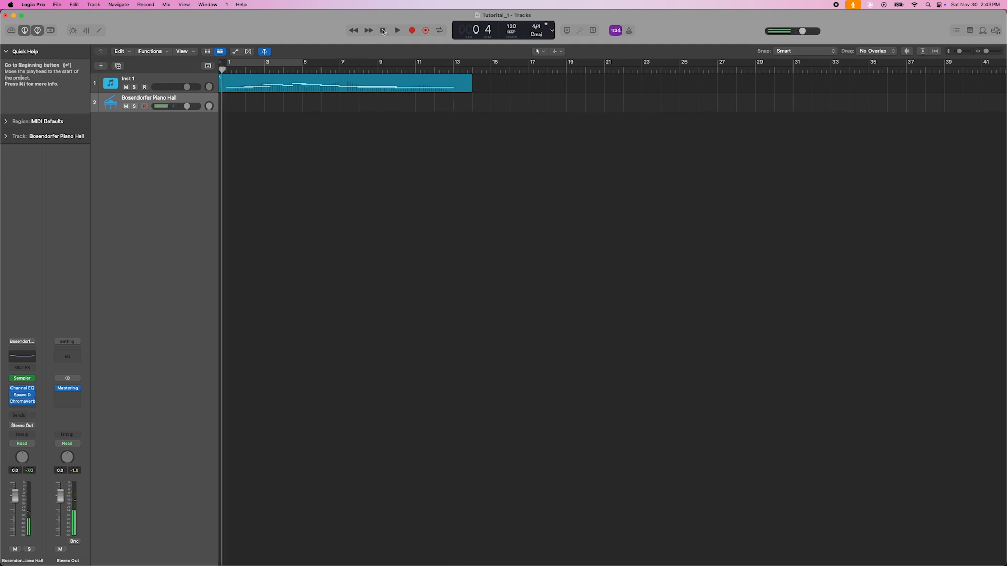
click(397, 31)
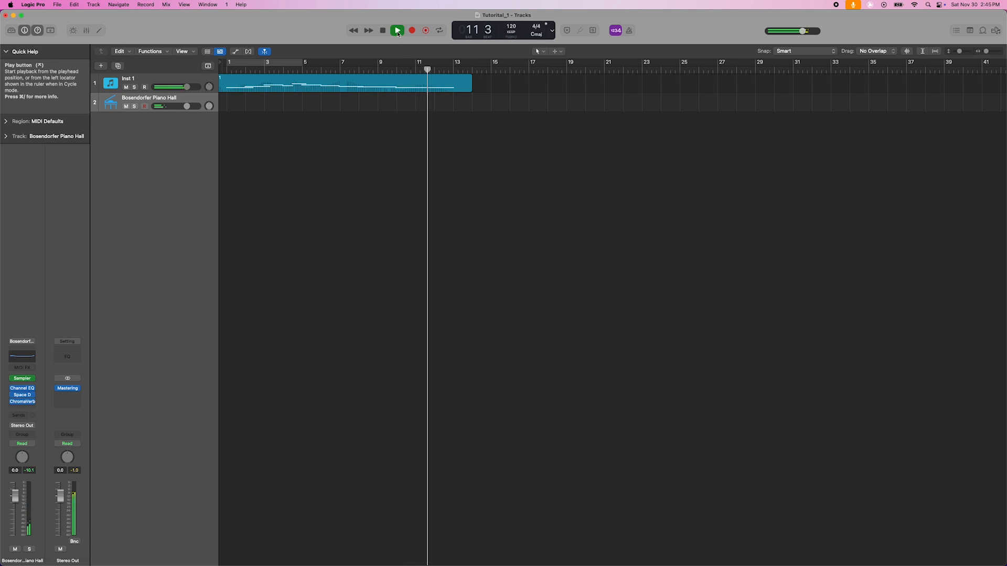
click(383, 31)
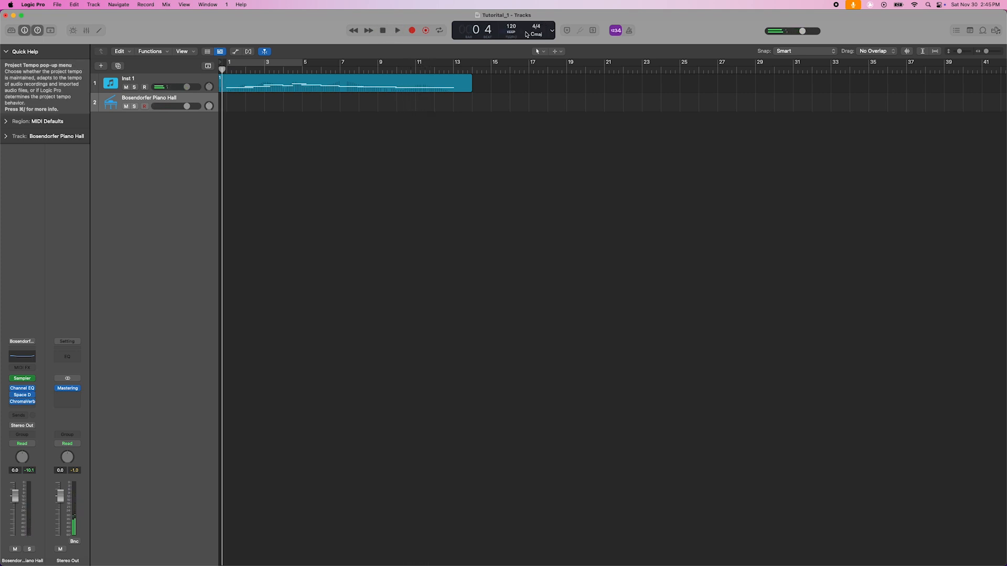
click(412, 31)
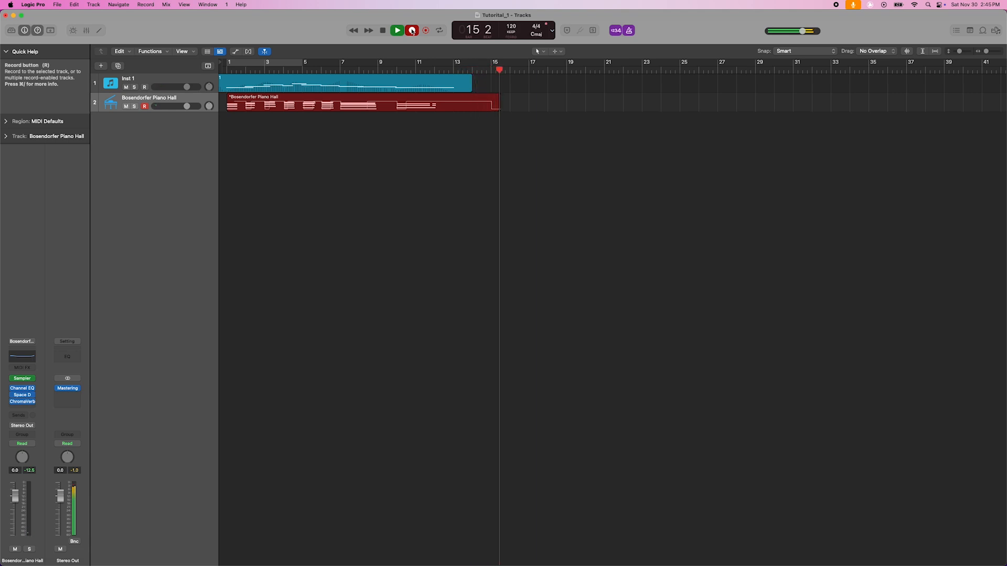
click(413, 30)
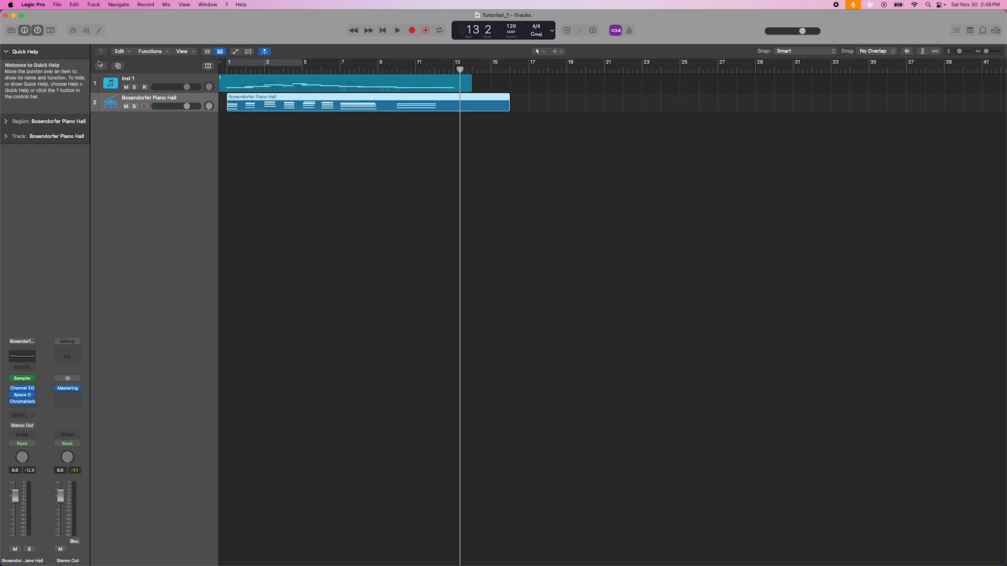
Create another software instrument track with East West's Opus as its instrument, and hide the library
click(101, 67)
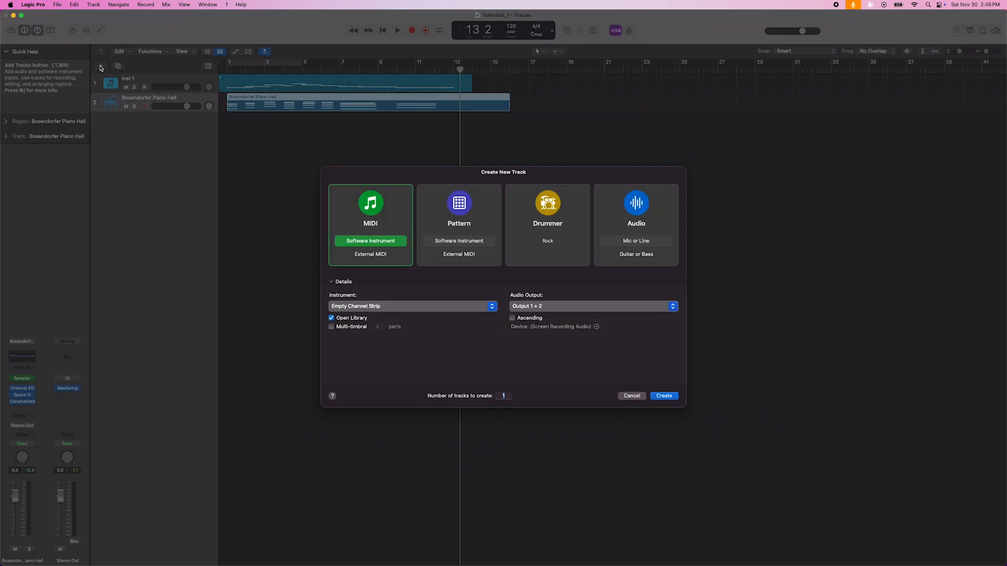
click(444, 311)
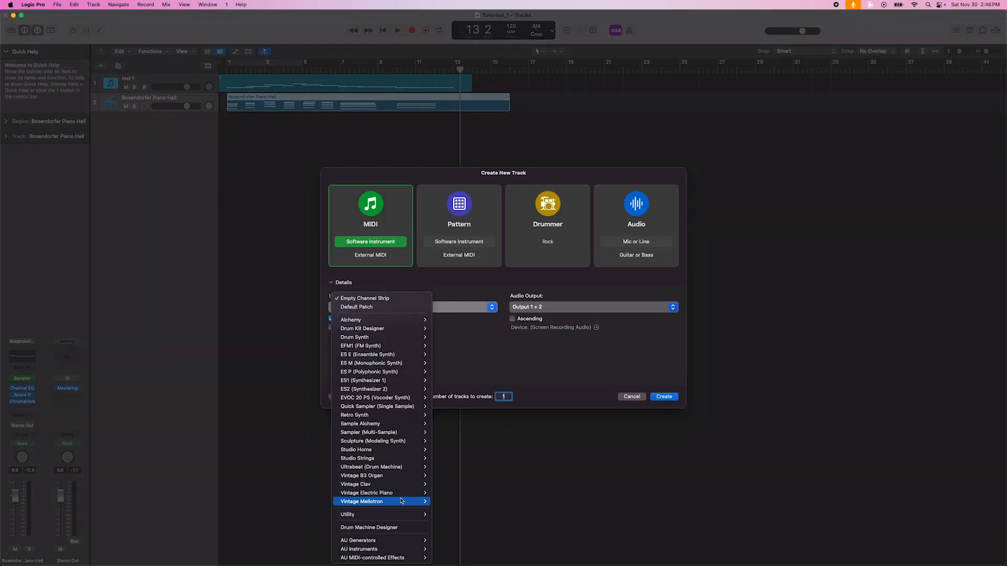
mouse_move(399, 551)
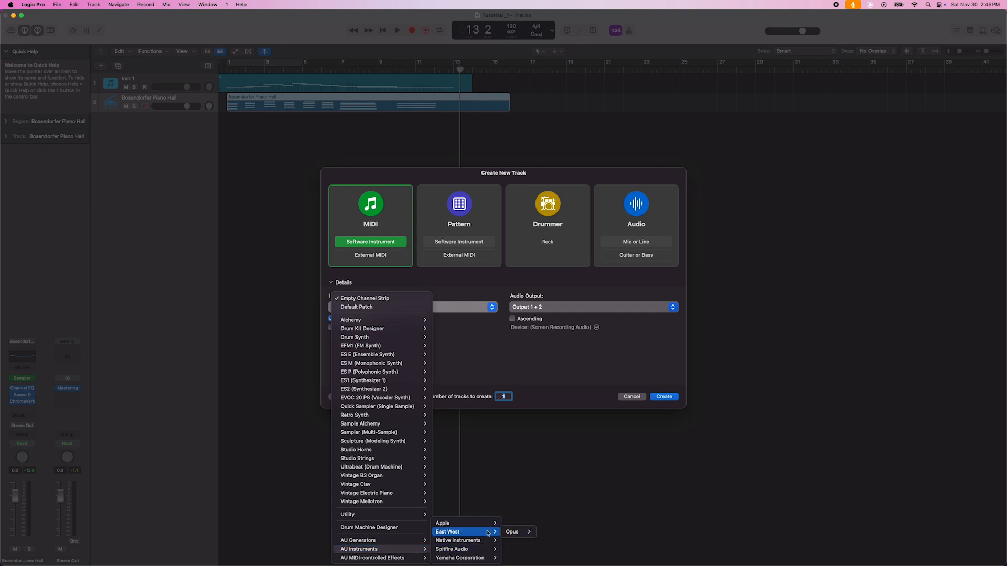
click(521, 533)
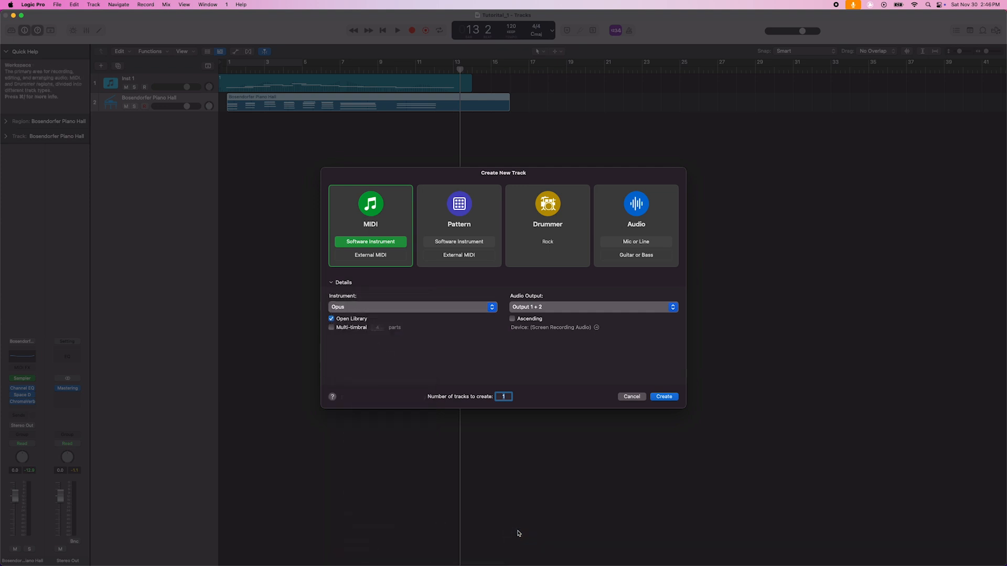
click(664, 397)
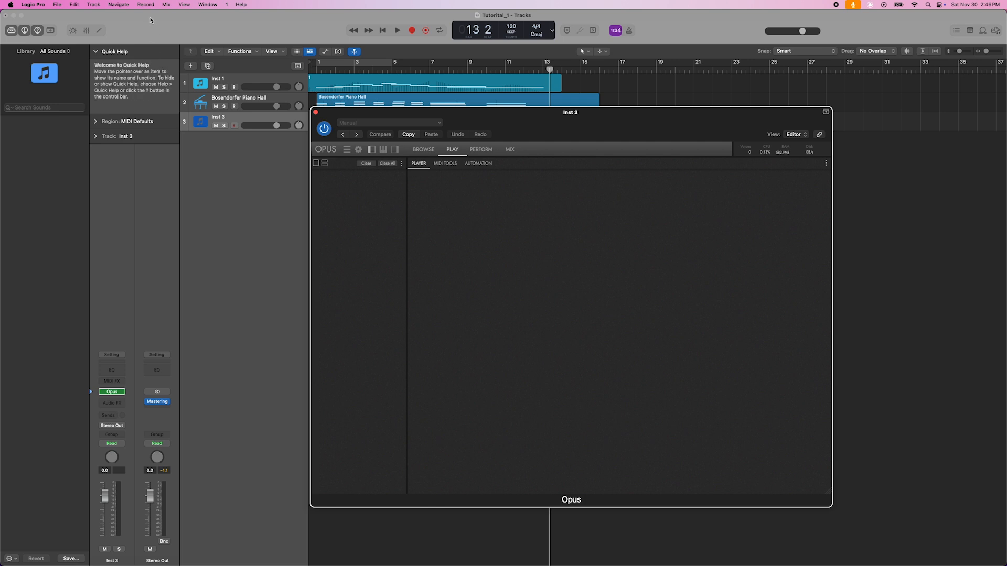
click(52, 79)
click(9, 32)
Browse Opus's installed libraries to the 01 Long category of 6 Celli and 4 Basses in EW Hollywood Fantasy Strings
click(432, 151)
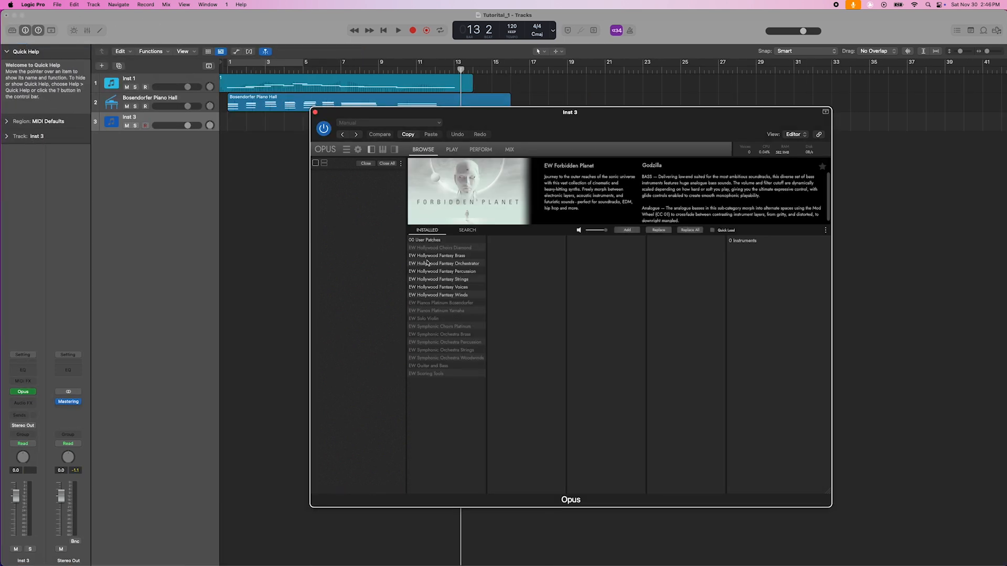
click(441, 279)
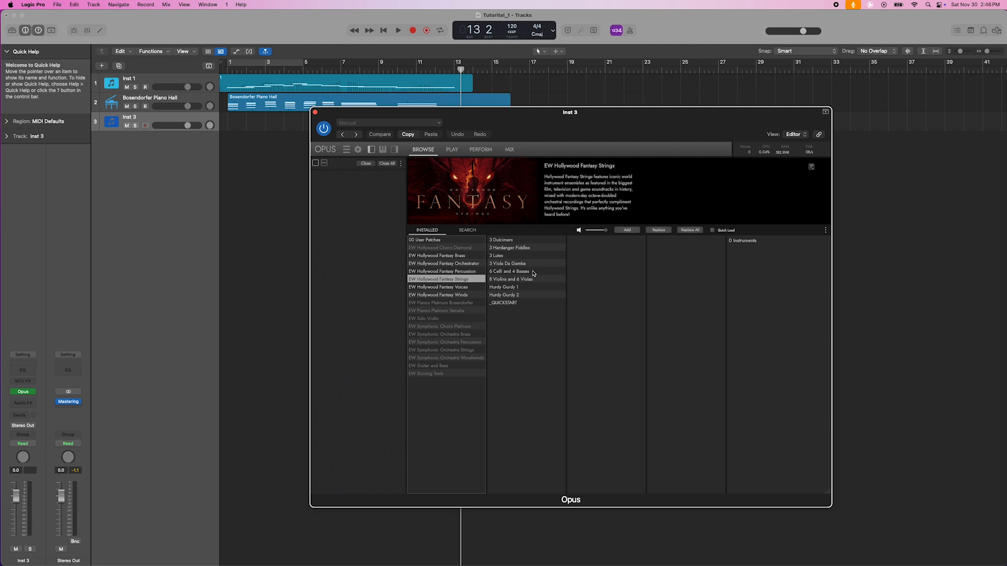
click(506, 272)
click(583, 241)
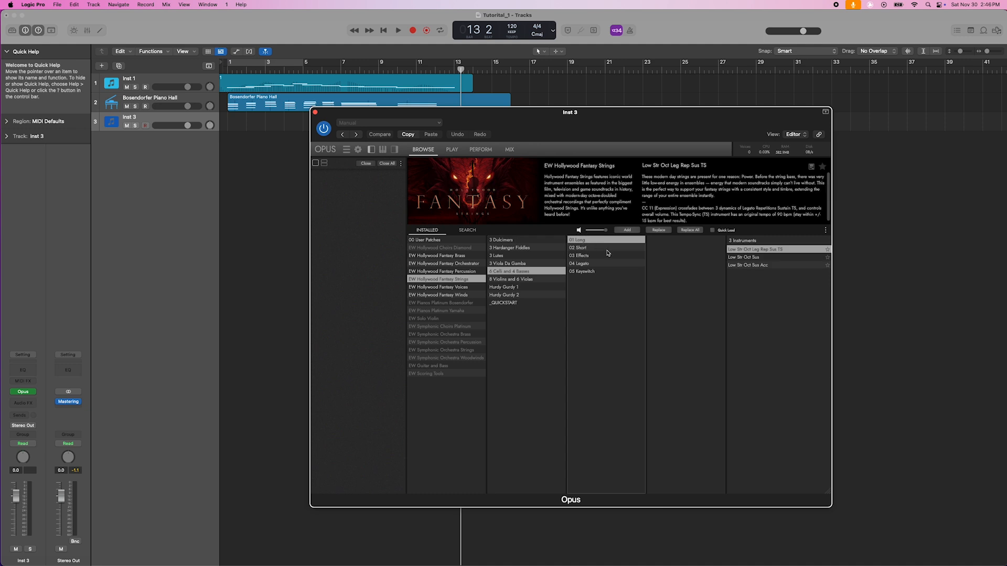
Audition the low string octave patches, load Low Str Oct Sus and show its player view
click(742, 257)
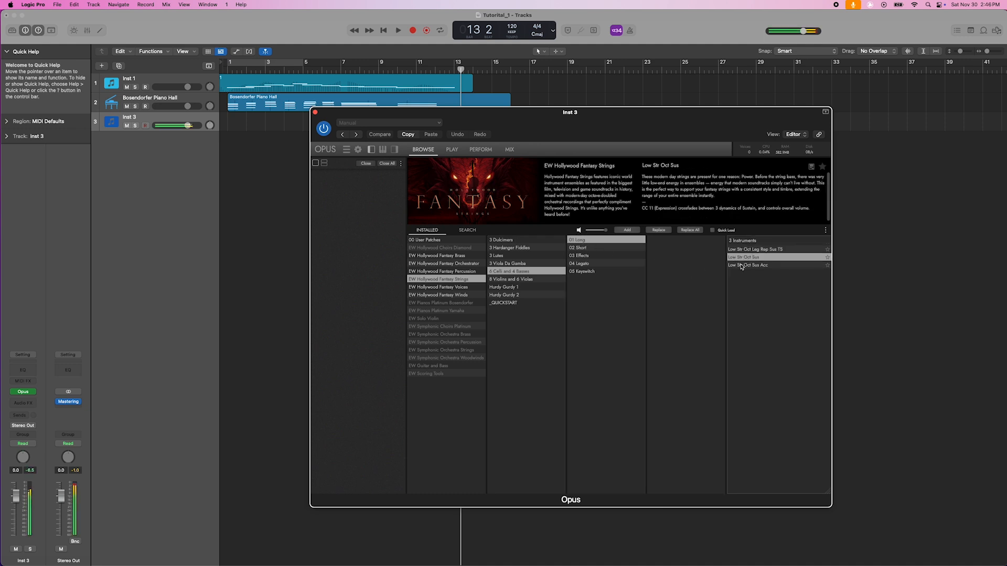
click(742, 266)
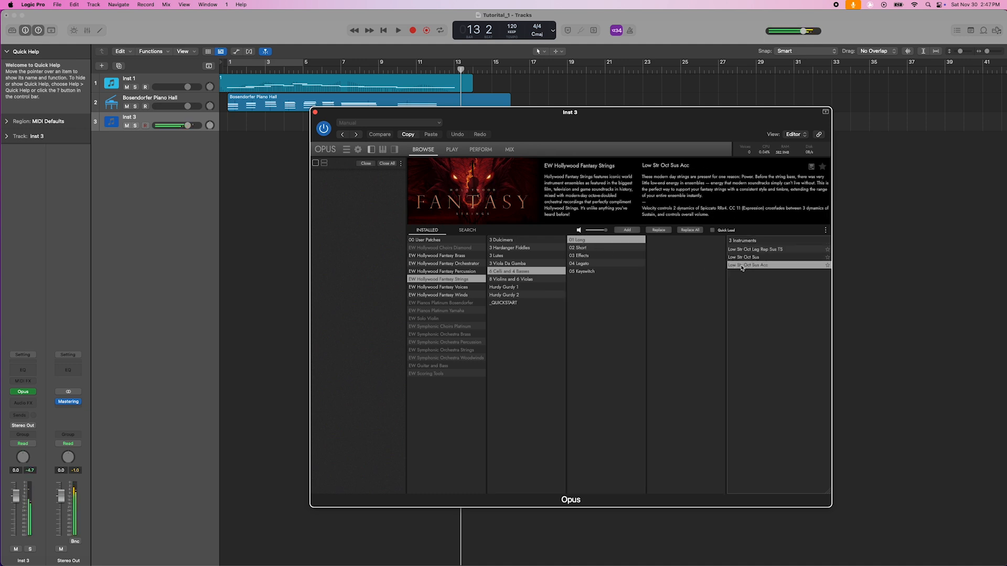
click(742, 253)
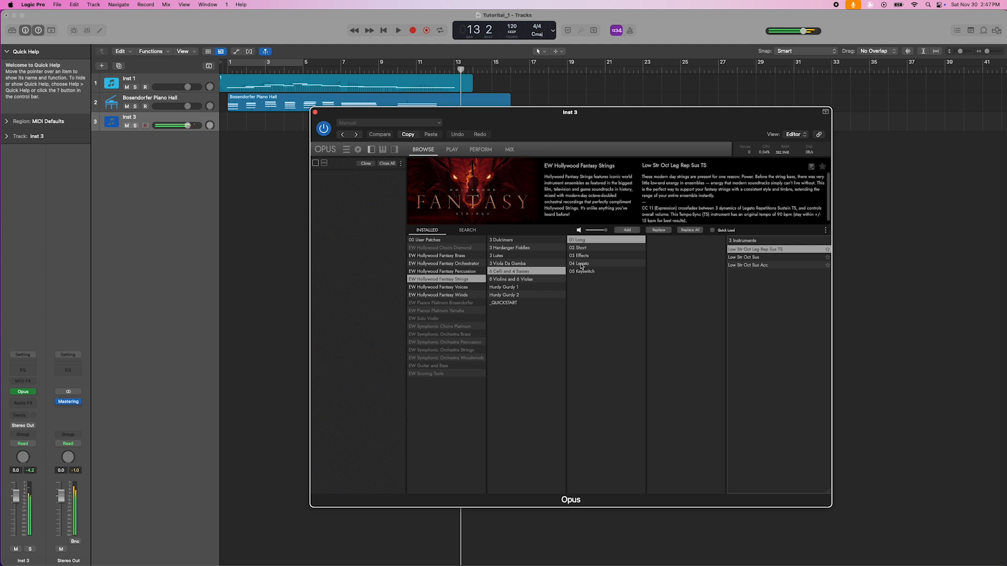
click(747, 258)
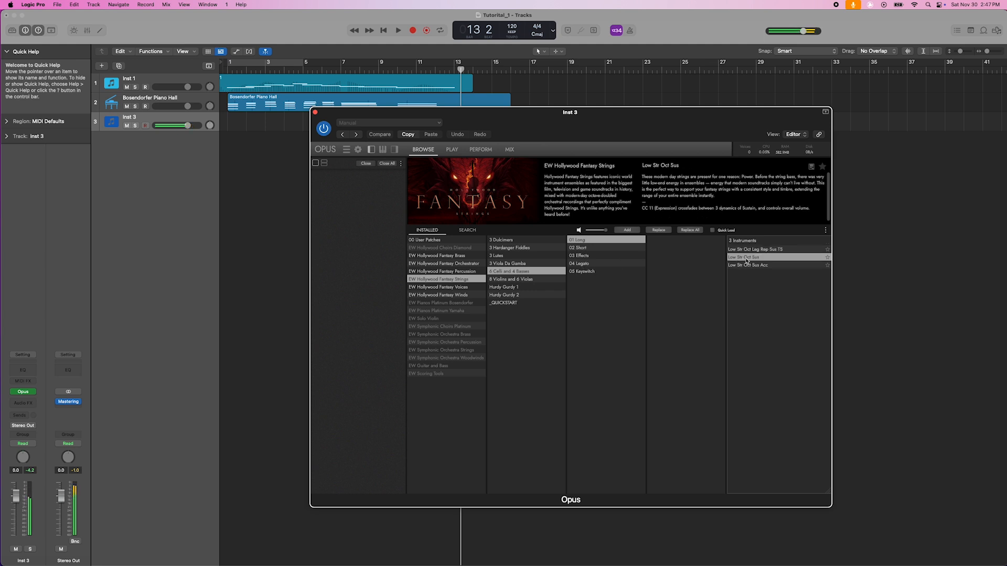
double_click(747, 260)
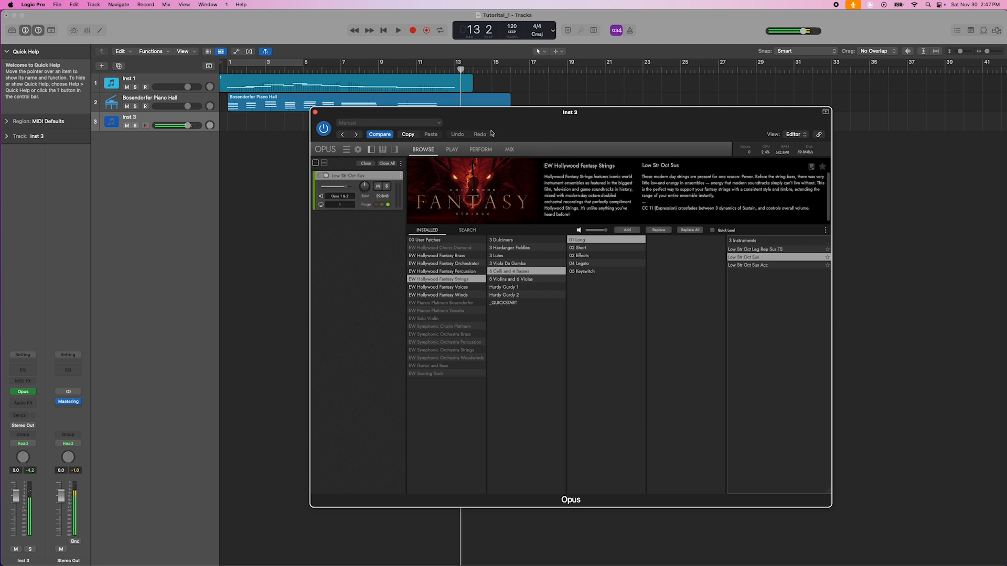
click(455, 149)
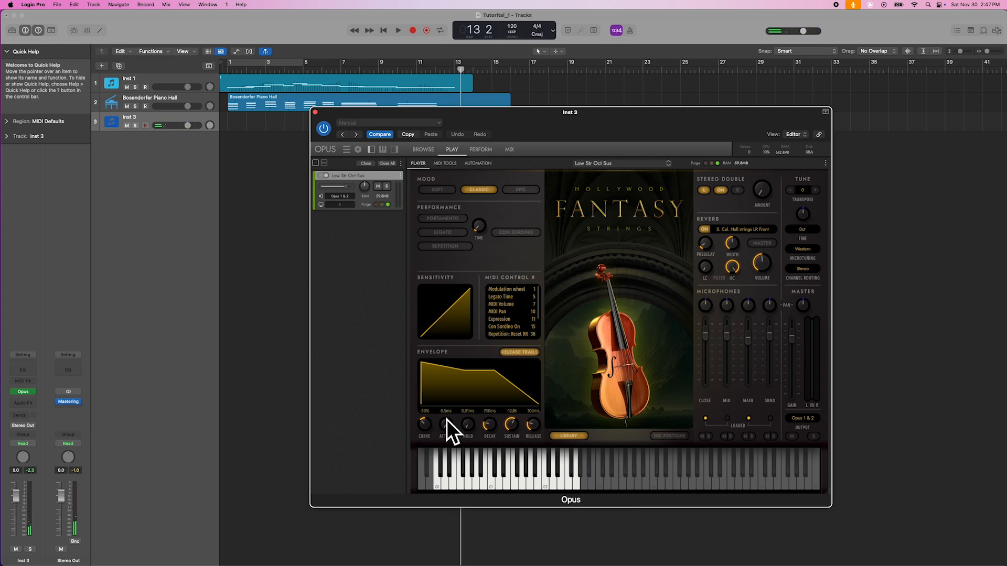
Lengthen the attack and raise the curve of the Low Str Oct Sus envelope for a softer onset
drag(447, 426, 448, 414)
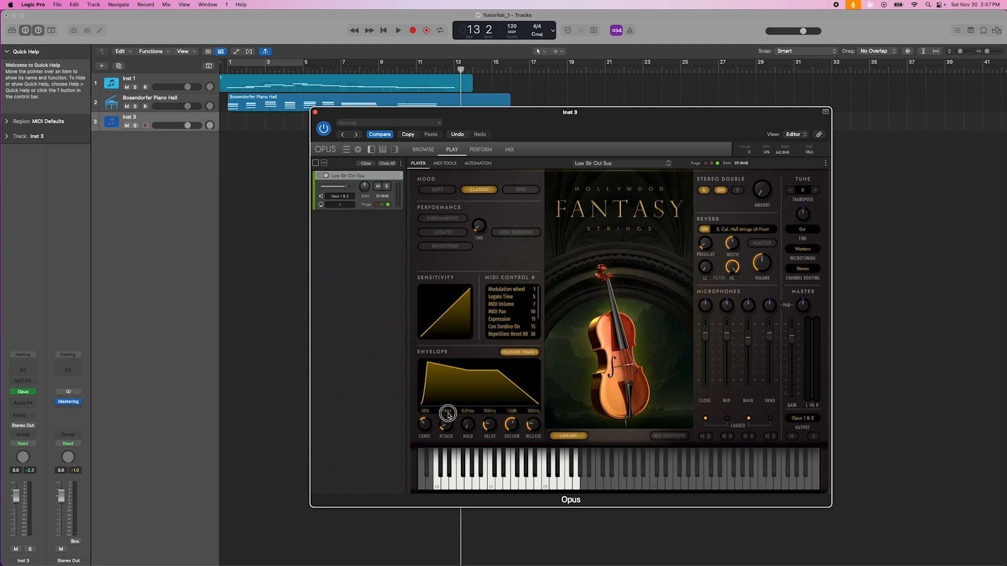
drag(447, 423, 448, 419)
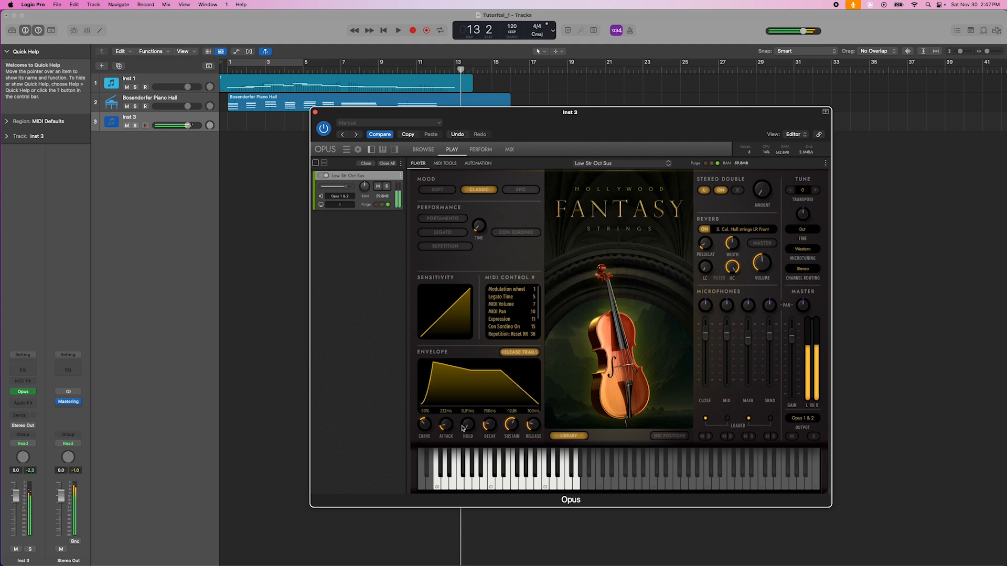
drag(488, 427, 490, 428)
drag(424, 425, 446, 424)
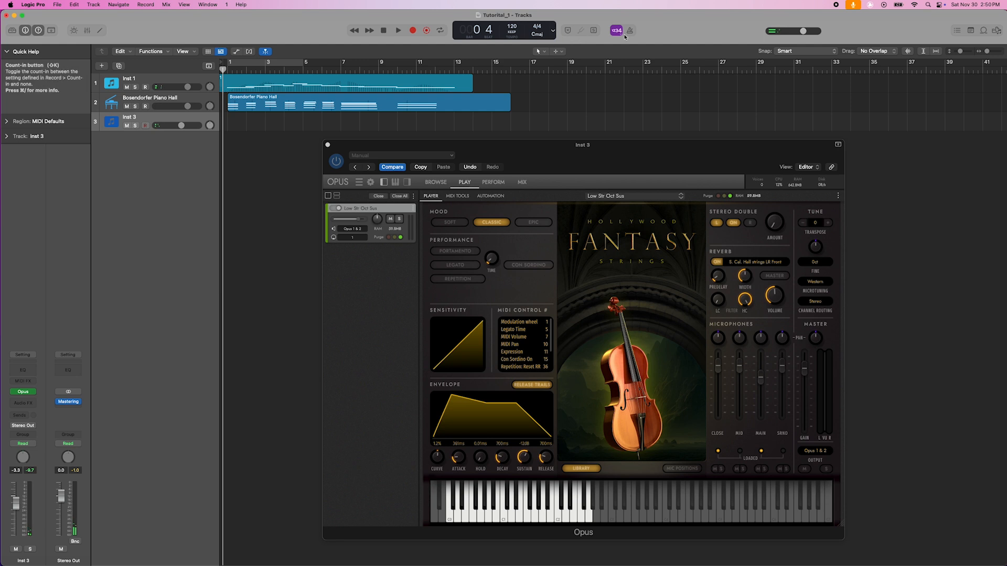
Record a low strings part from the start on the Inst 3 track with the metronome on, and close the Opus window
key(k)
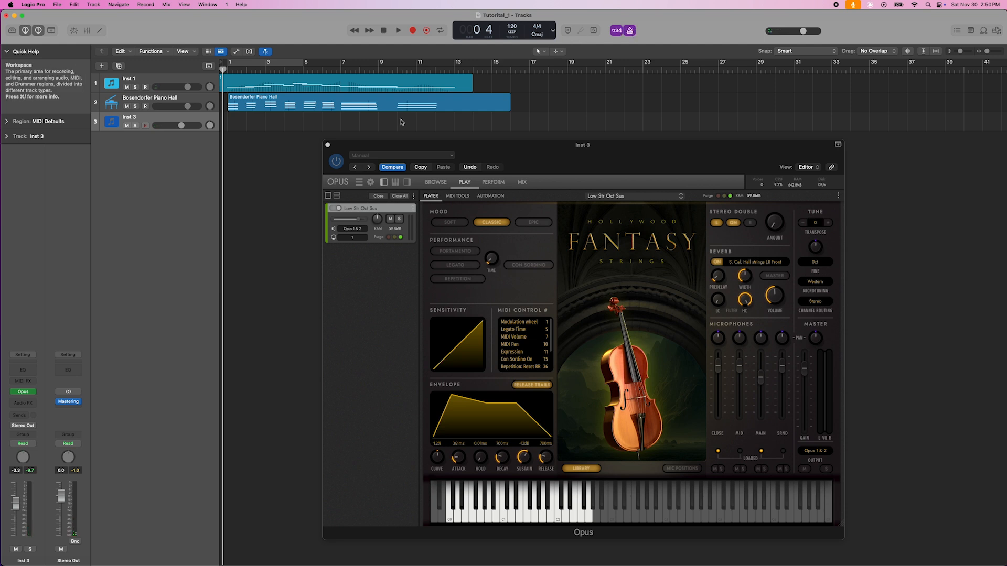
click(413, 30)
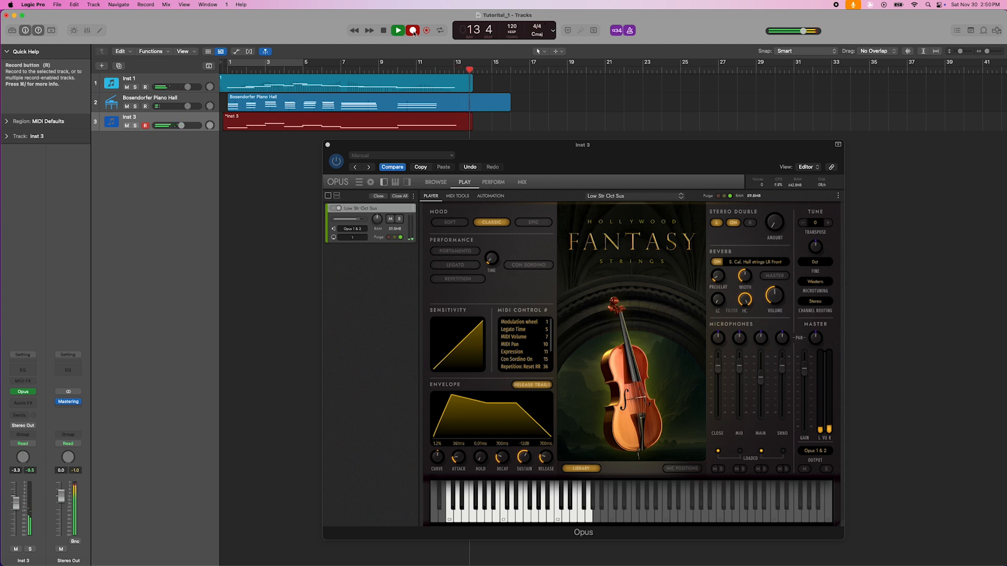
click(413, 31)
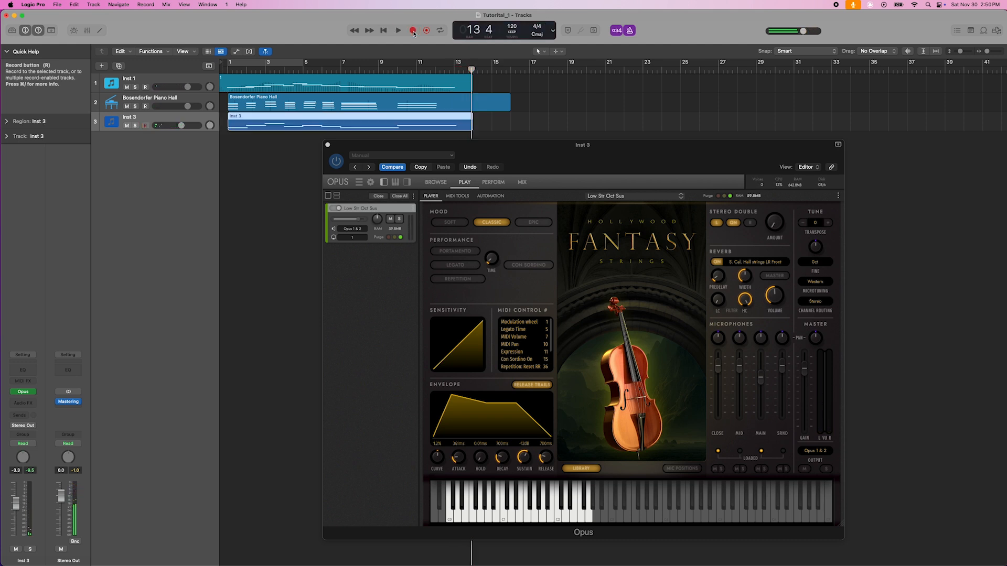
click(328, 145)
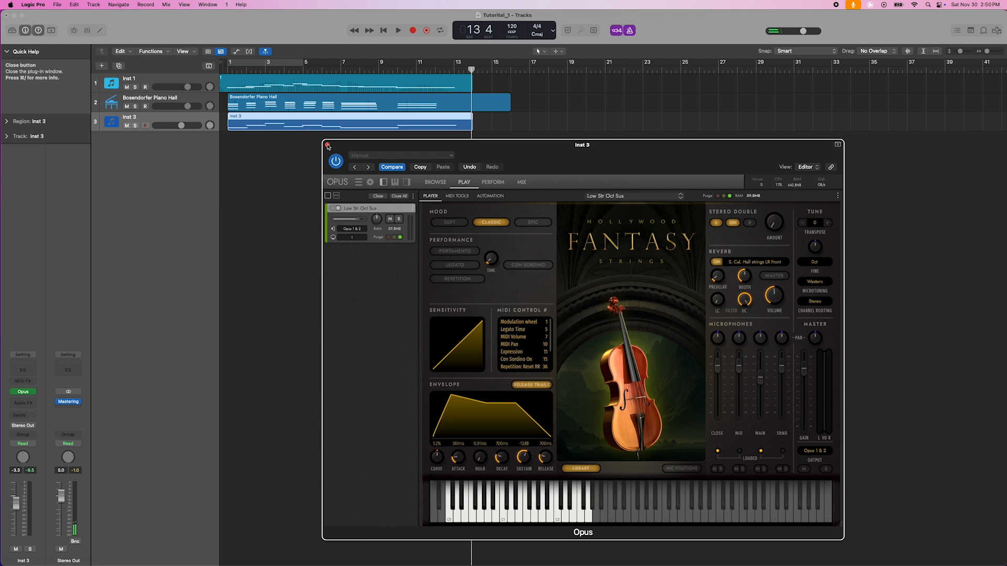
click(327, 146)
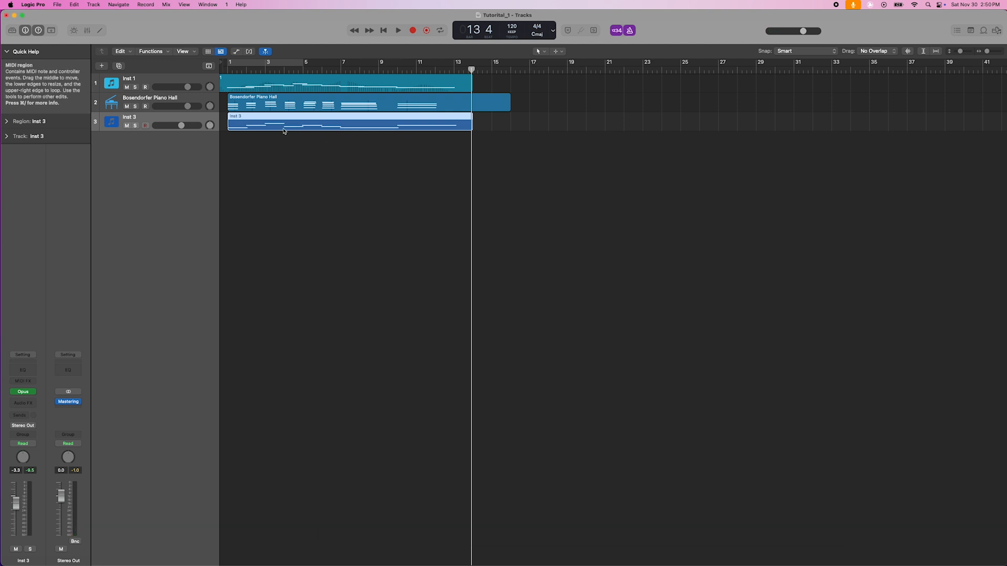
Insert a stereo ChromaVerb on the Inst 3 track and set its Dry level to 73%
click(22, 405)
mouse_move(37, 419)
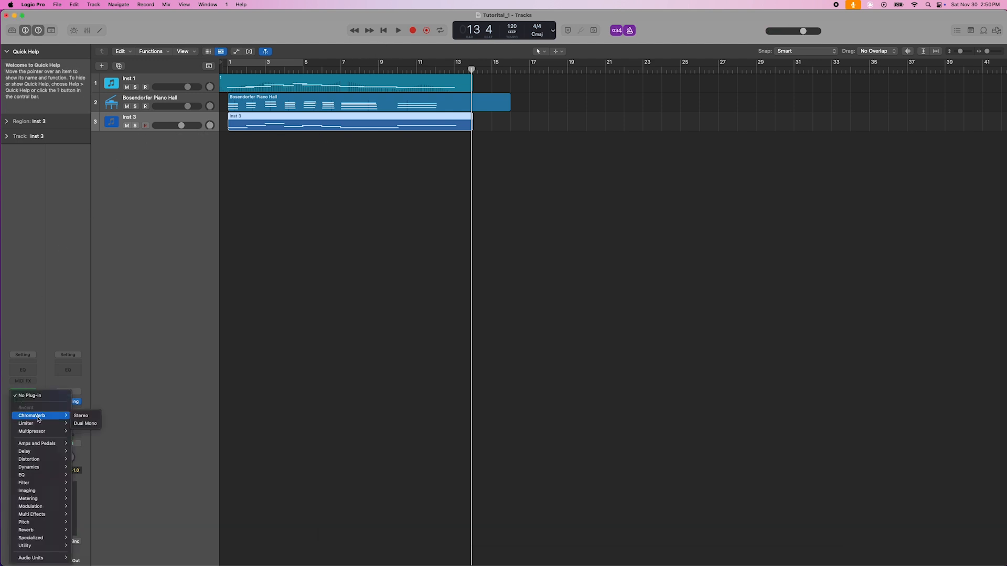
click(81, 415)
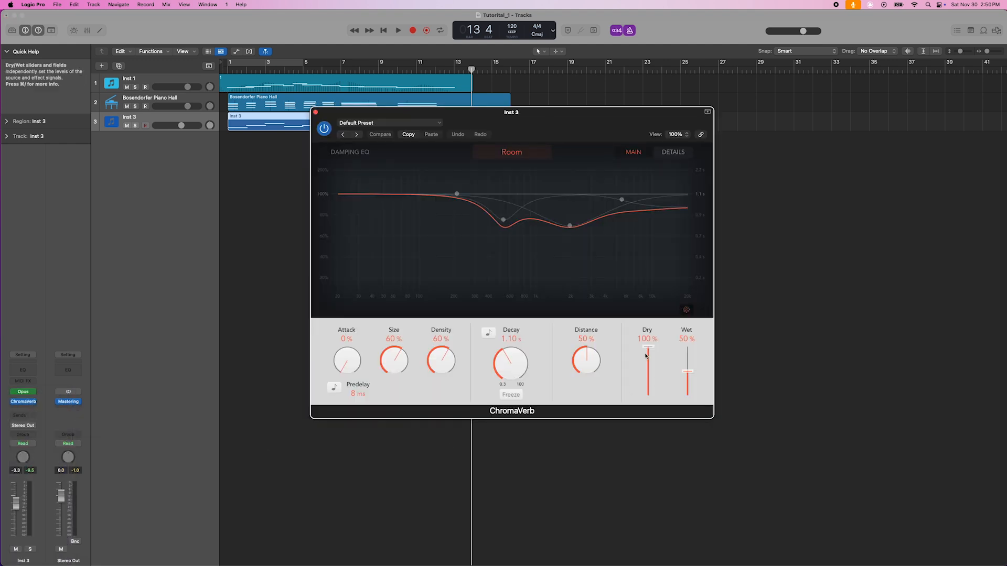
drag(649, 350, 648, 358)
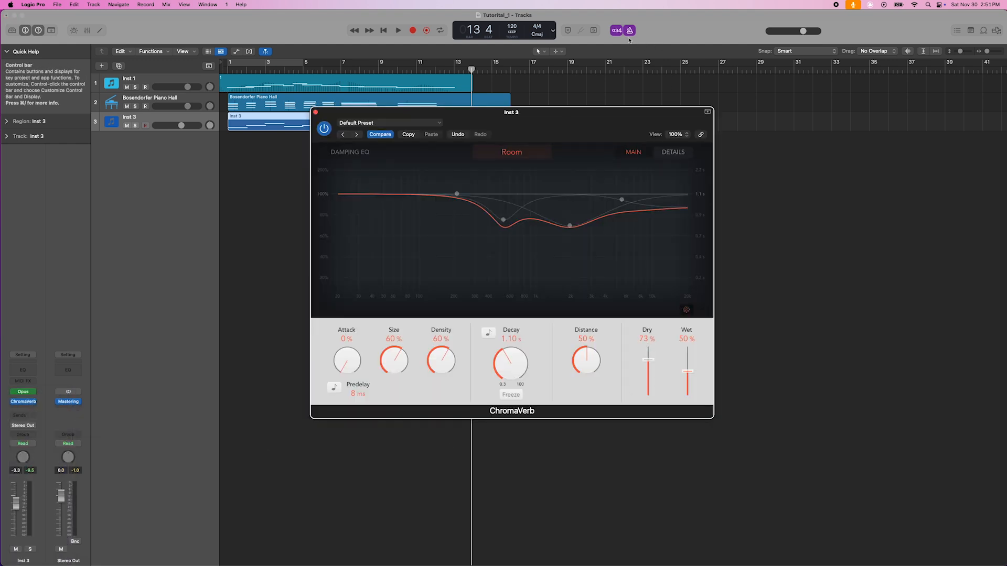
During playback from the beginning, raise Inst 3's volume to -2.3 dB and set ChromaVerb's Wet level to 67%, and close the reverb
click(384, 30)
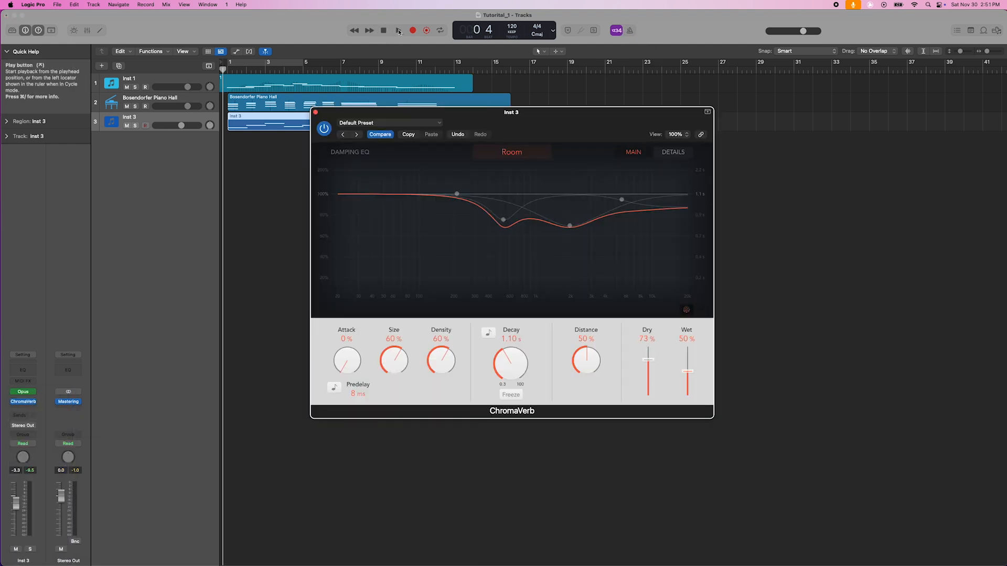
click(399, 31)
mouse_move(181, 126)
mouse_down()
mouse_move(194, 126)
mouse_move(183, 126)
mouse_up()
drag(374, 114, 436, 163)
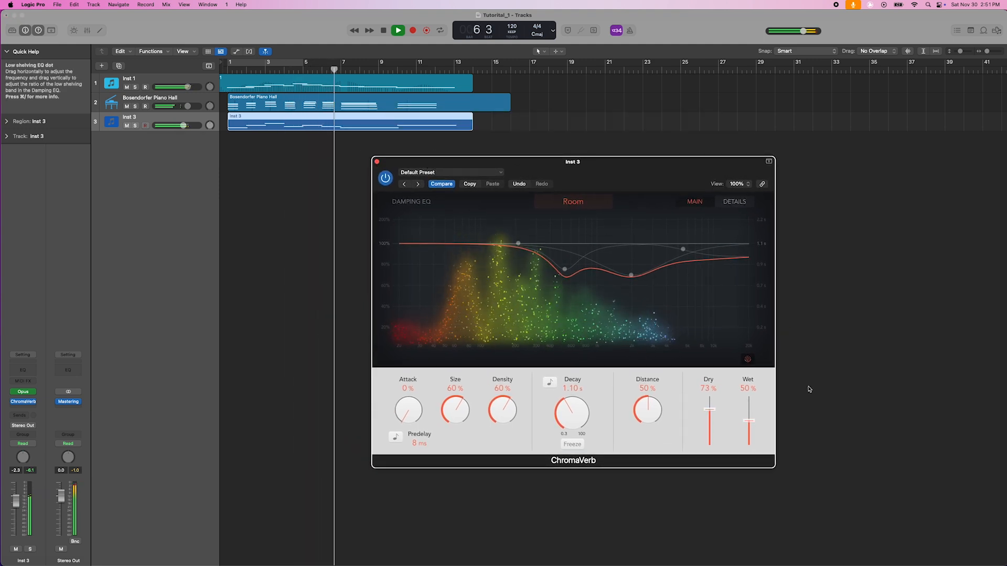
drag(749, 421, 749, 414)
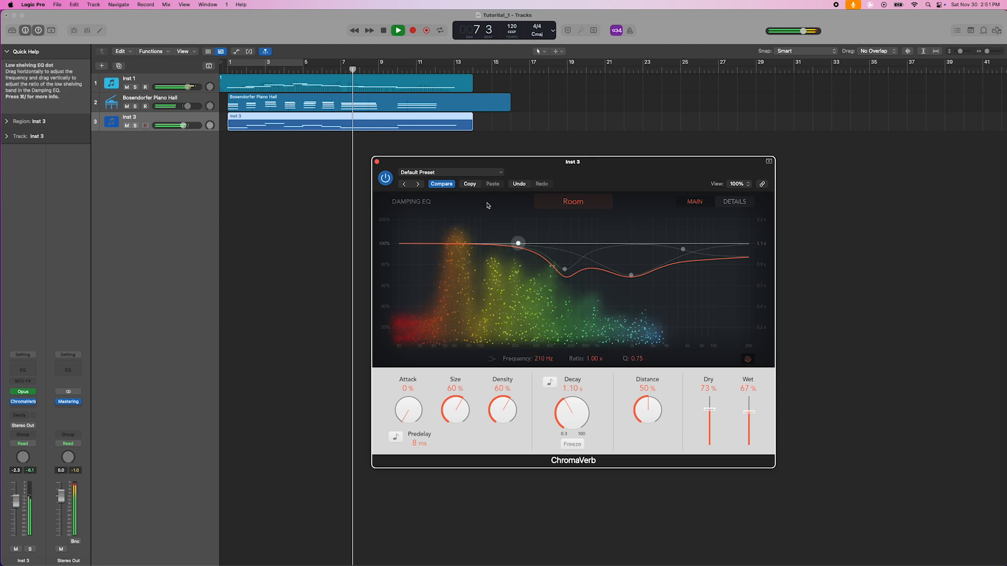
click(376, 162)
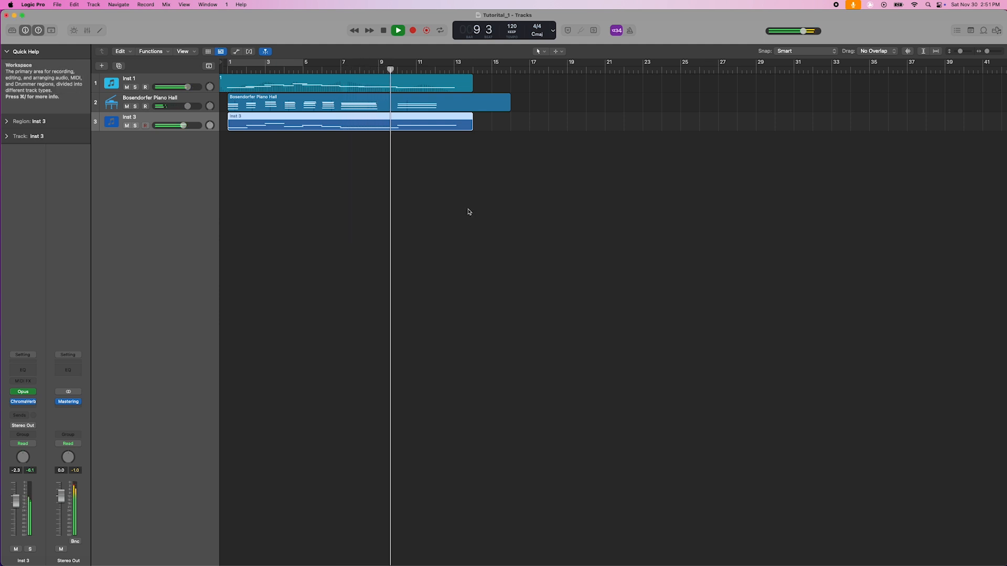
key(space)
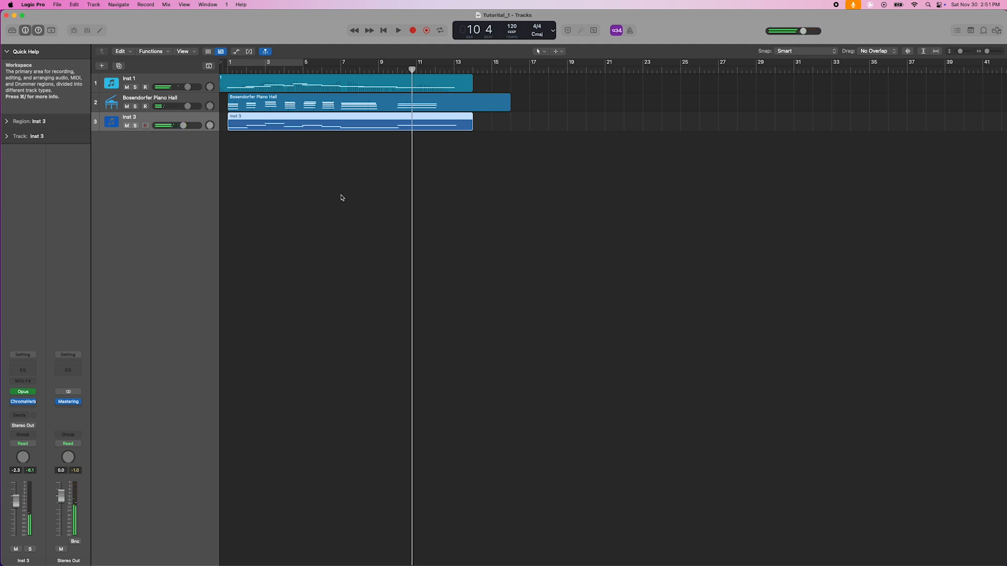
click(341, 198)
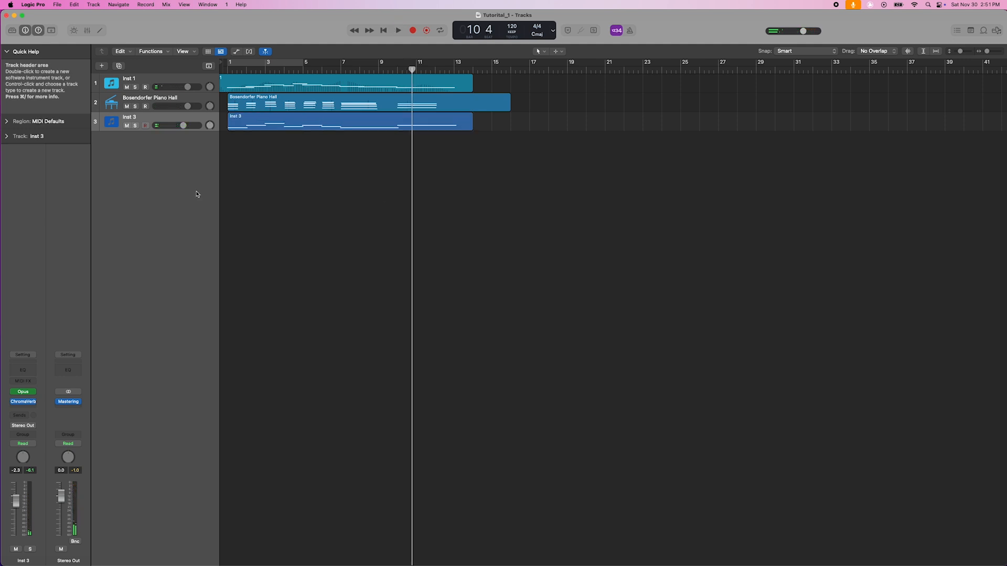
Create another software instrument track with Opus as its instrument, and move the plug-in window clear of the track headers
click(102, 66)
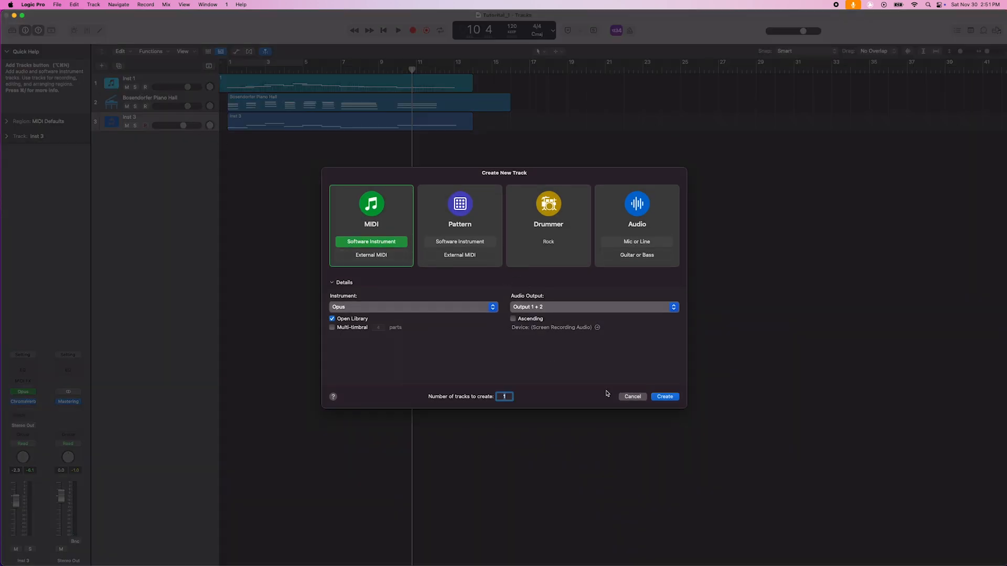
click(664, 397)
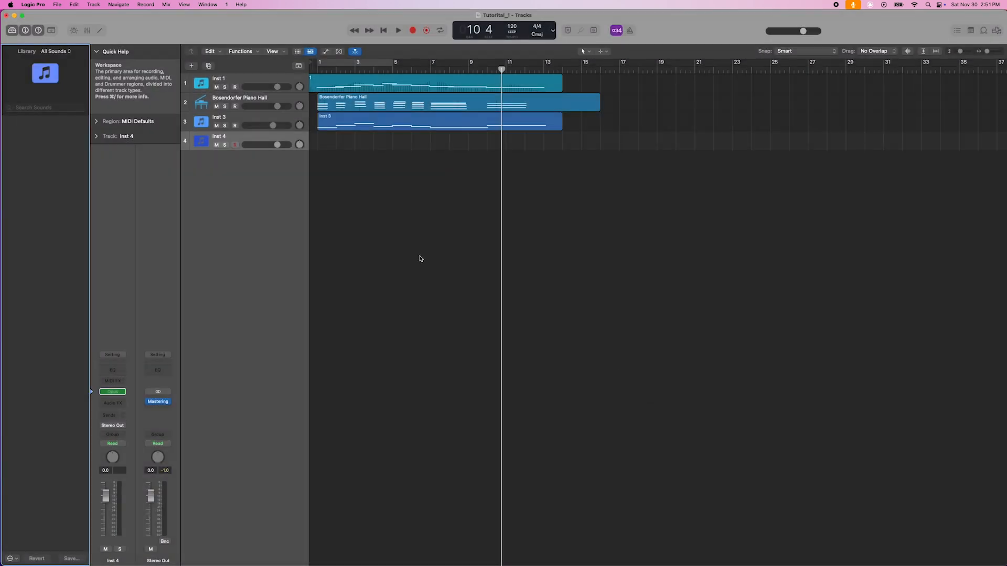
drag(469, 112, 521, 116)
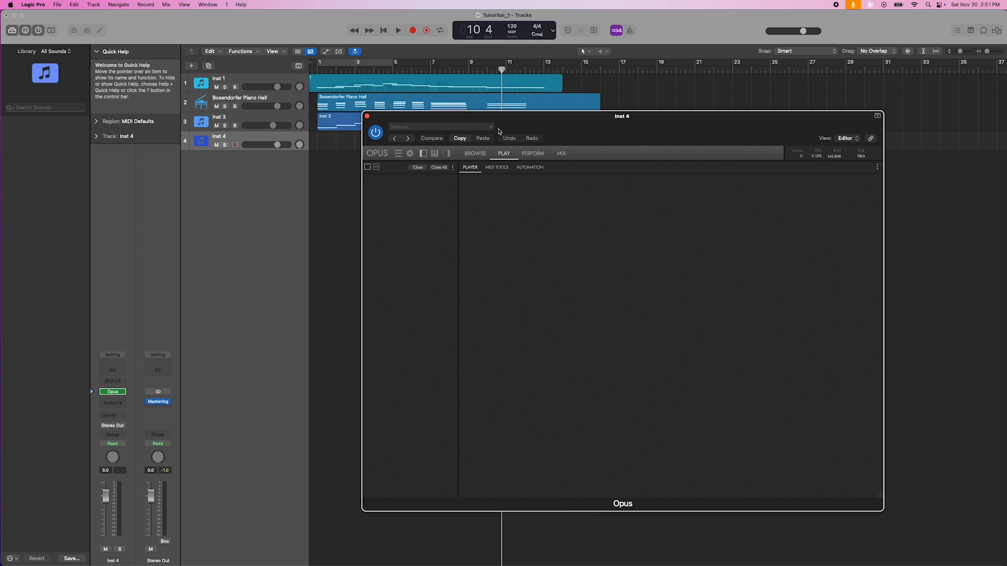
Browse Opus's installed libraries to the 01 Long category of 8 Violins and 6 Violas in EW Hollywood Fantasy Strings
click(475, 153)
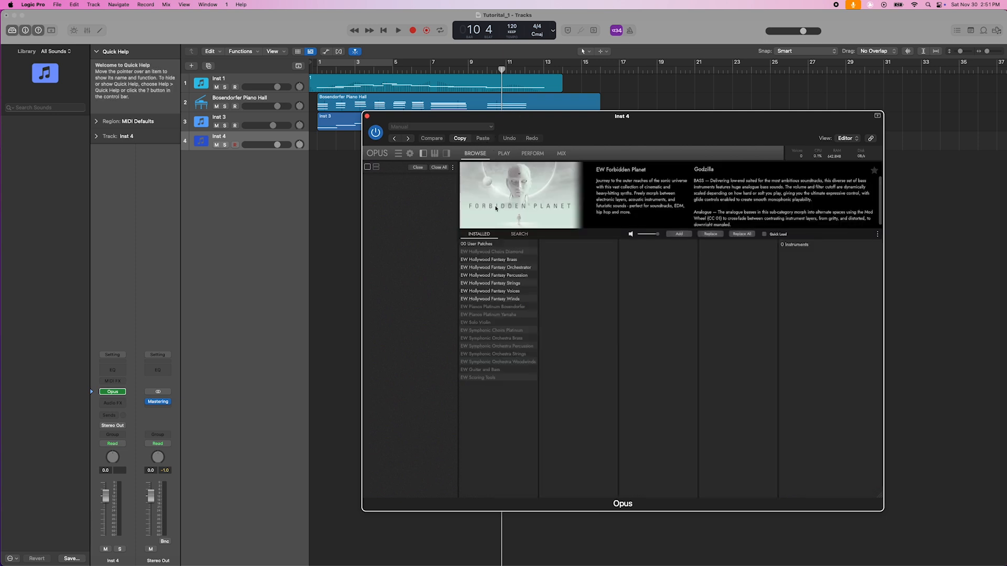
click(507, 284)
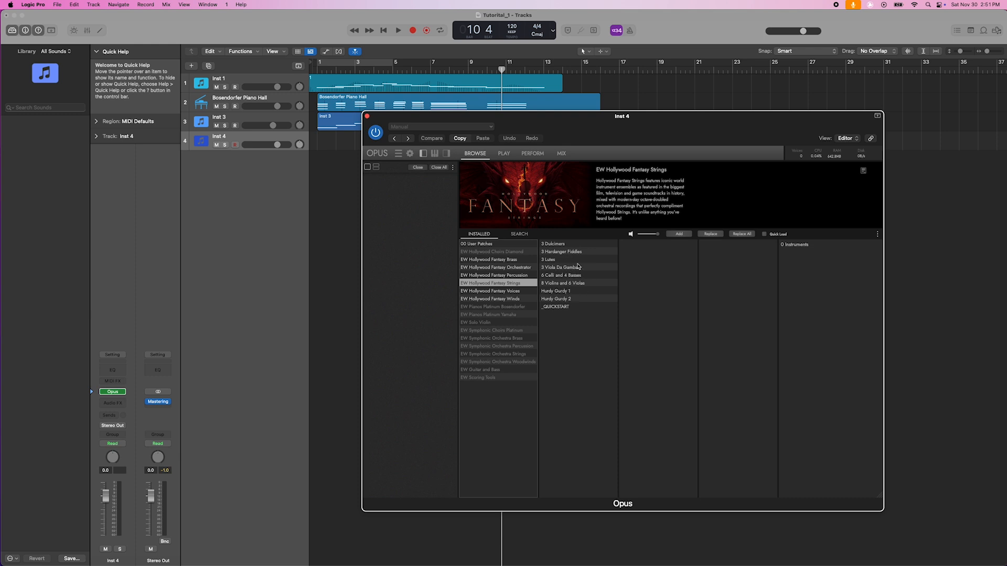
click(573, 284)
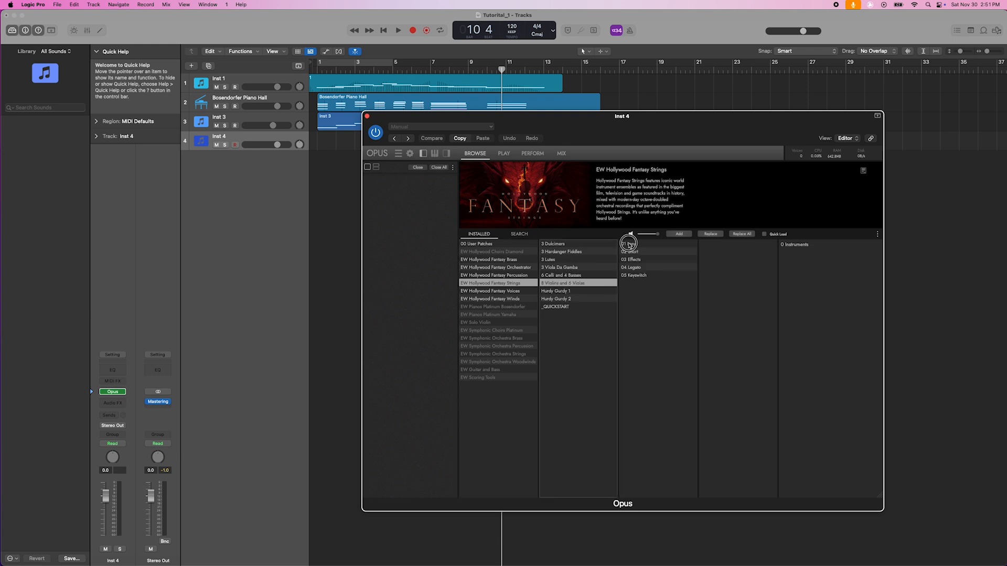
click(630, 245)
Audition the high string octave patches, load Hi Str Oct Sus and show its player view
click(800, 263)
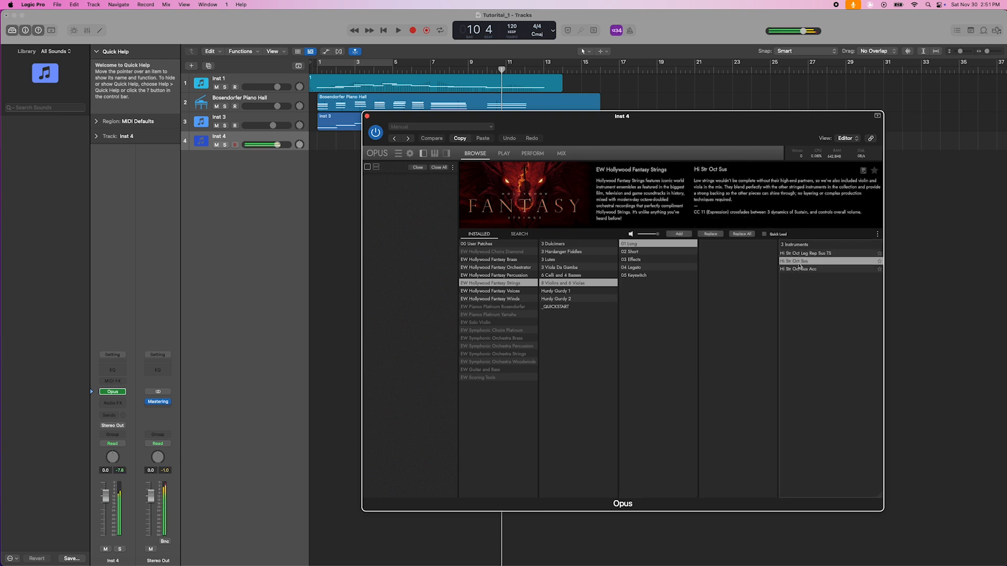
click(799, 255)
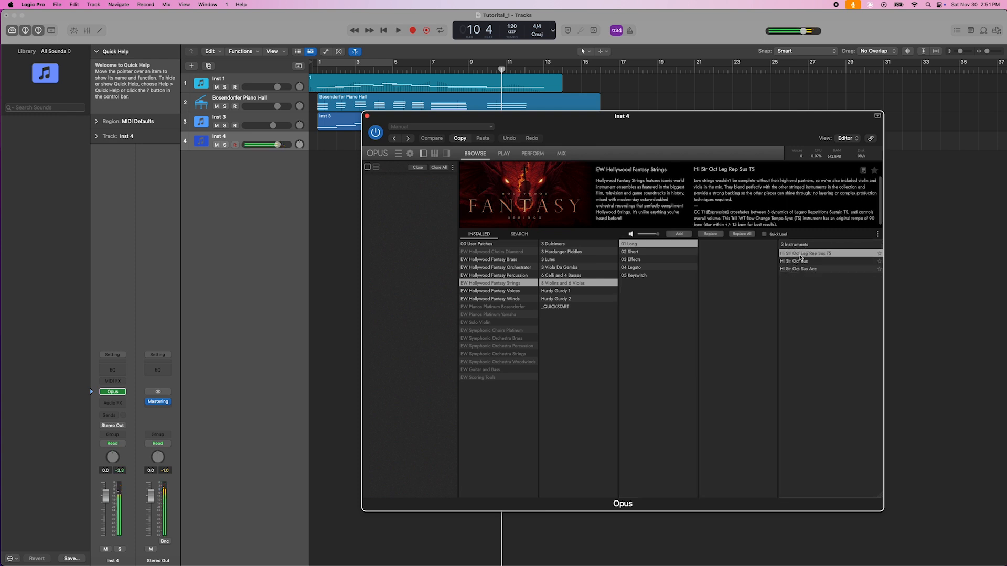
double_click(797, 262)
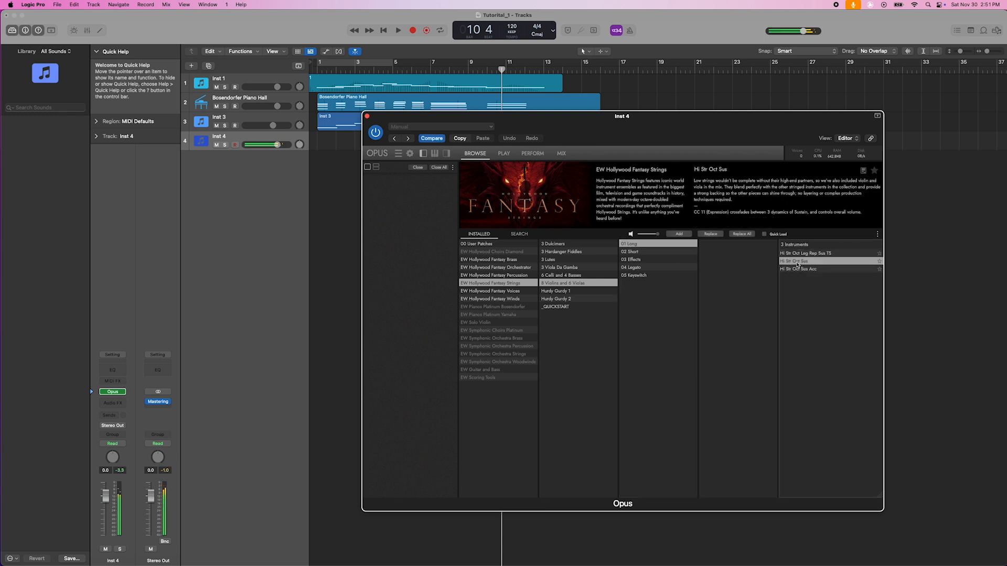
click(503, 153)
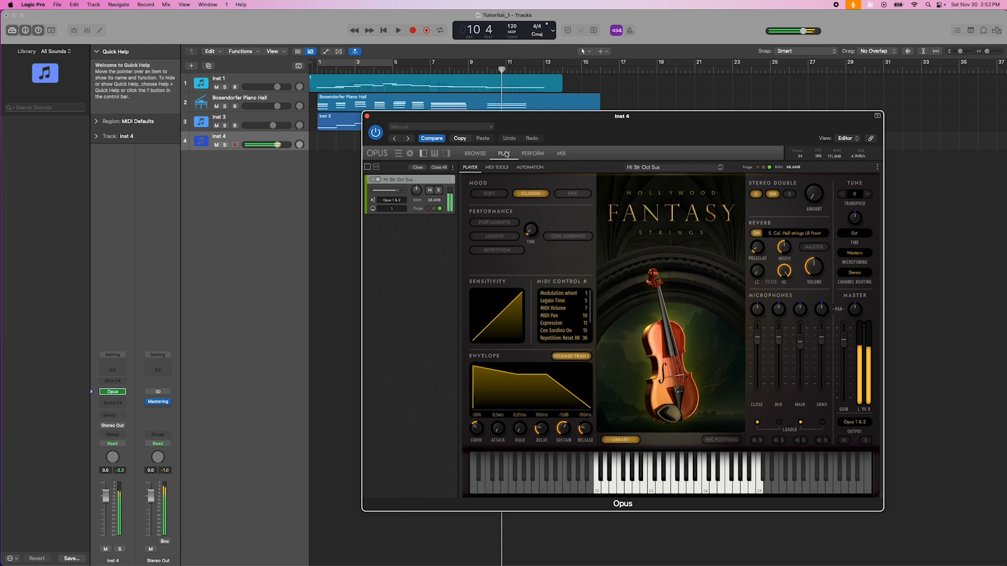
Compare the Soft mood with Classic, keep Classic, and adjust the Hi Str Oct Sus envelope with a longer attack and a reshaped curve
click(484, 195)
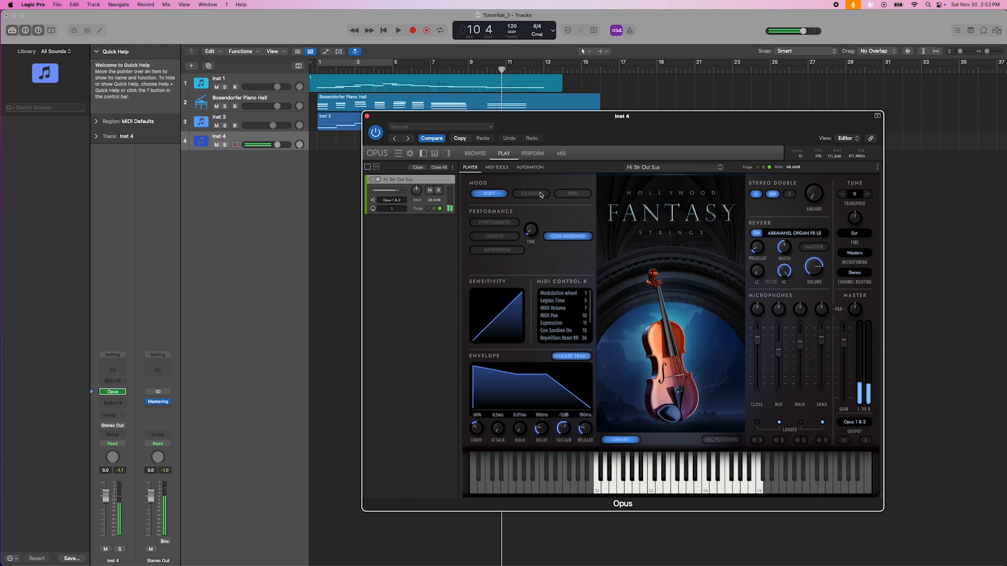
click(531, 194)
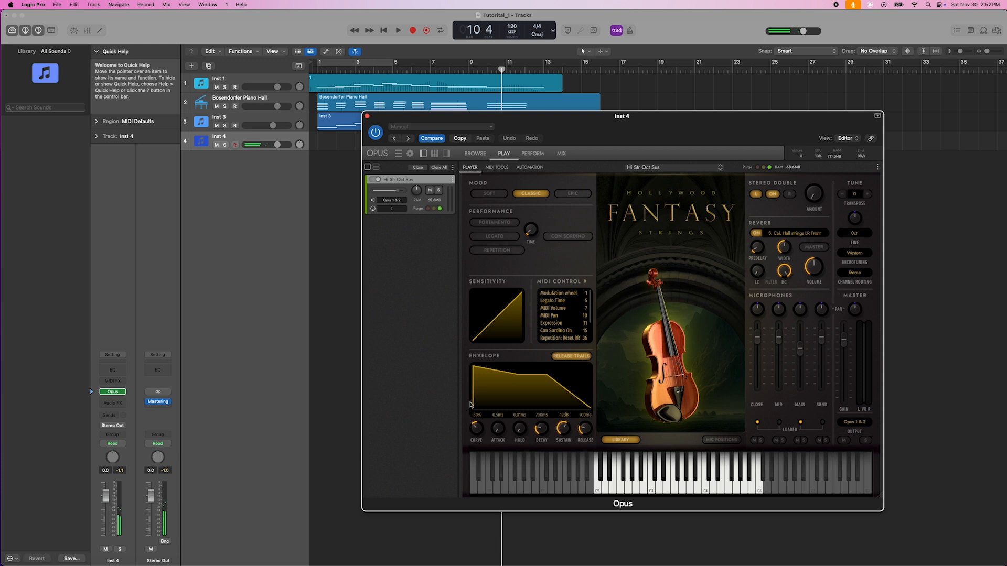
drag(497, 427, 497, 412)
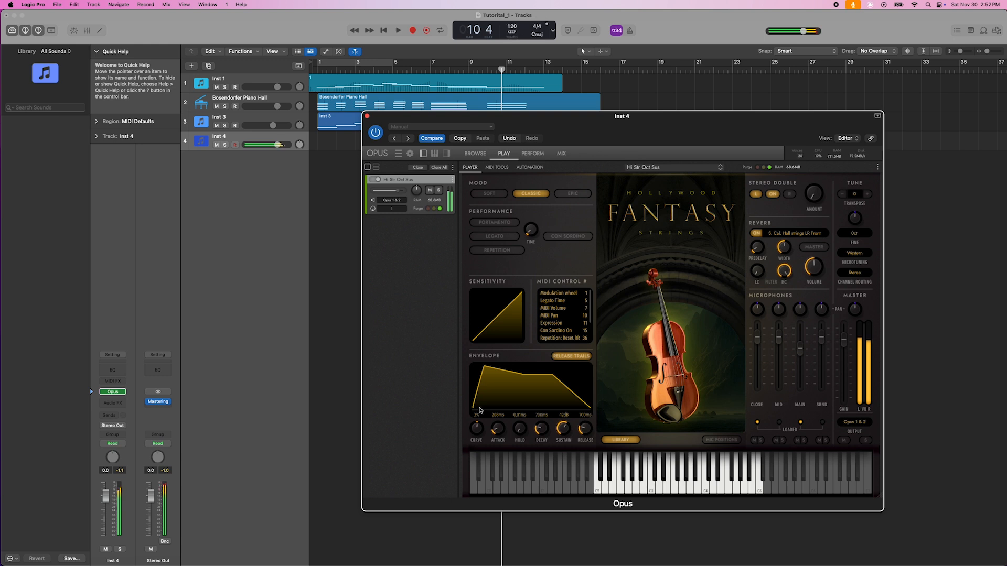
drag(477, 429, 477, 441)
drag(388, 120, 382, 165)
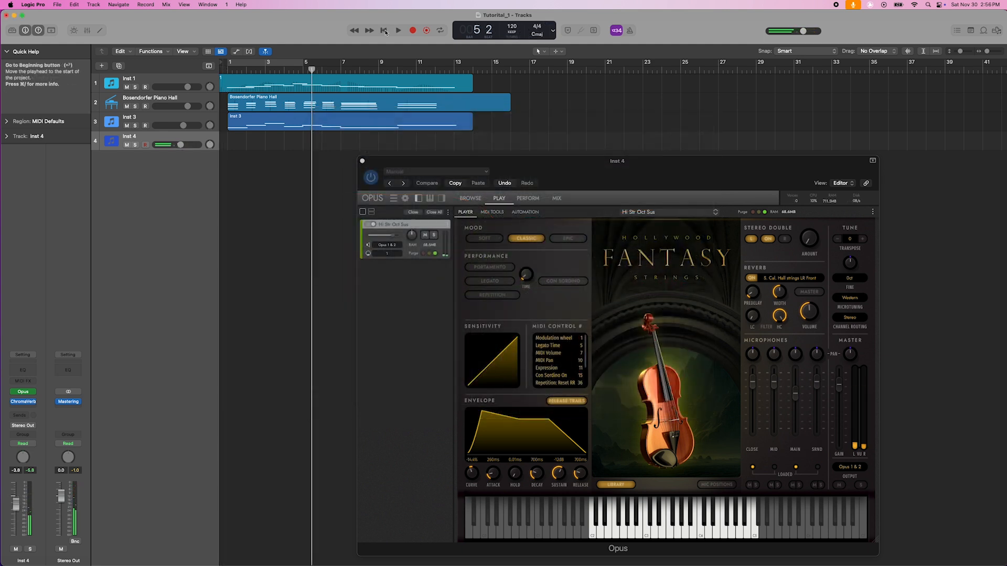
Rehearse over the existing regions from the beginning, and record a high strings part from the start on Inst 4 with the metronome on
click(383, 31)
click(398, 30)
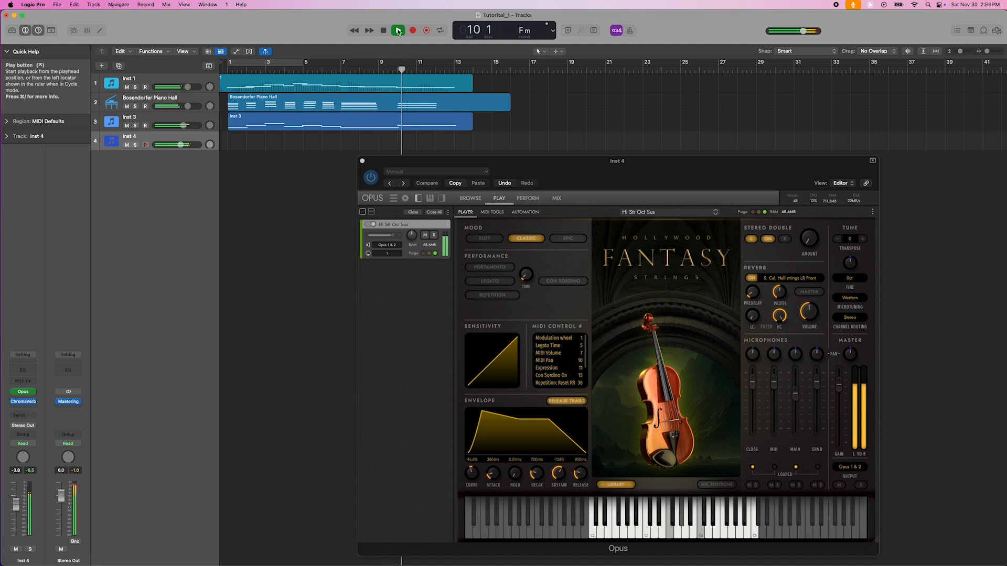
click(398, 32)
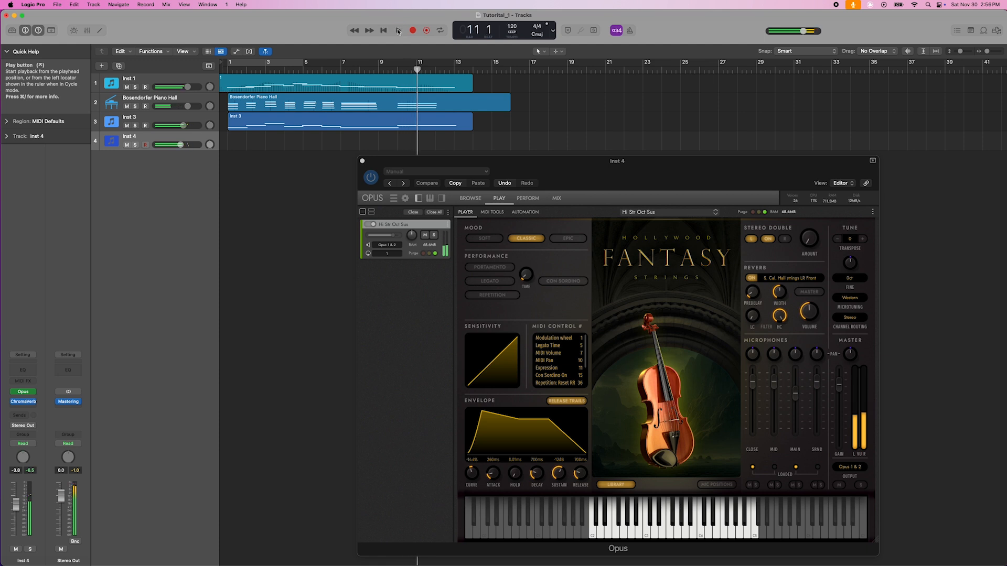
click(384, 30)
click(630, 30)
click(414, 31)
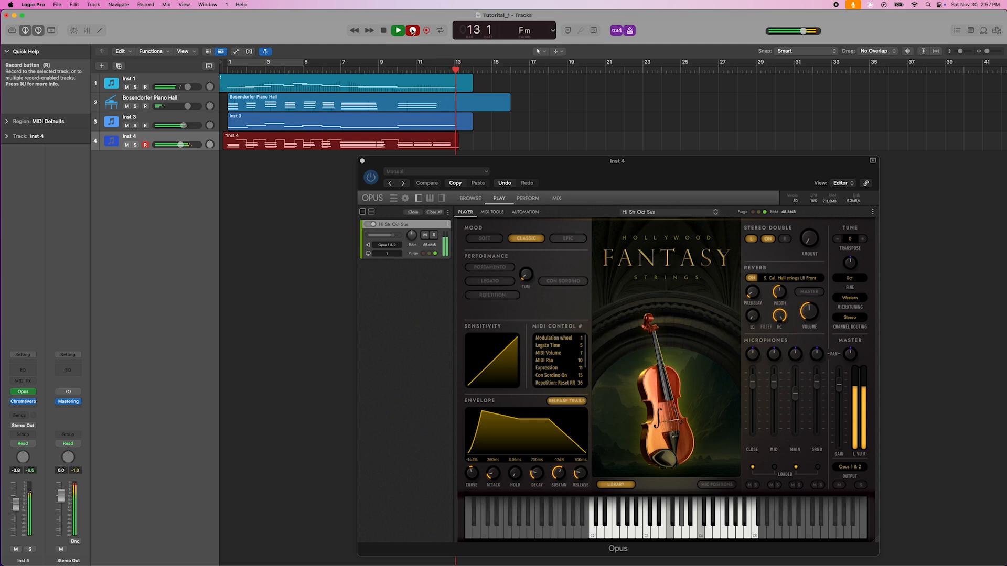
click(412, 31)
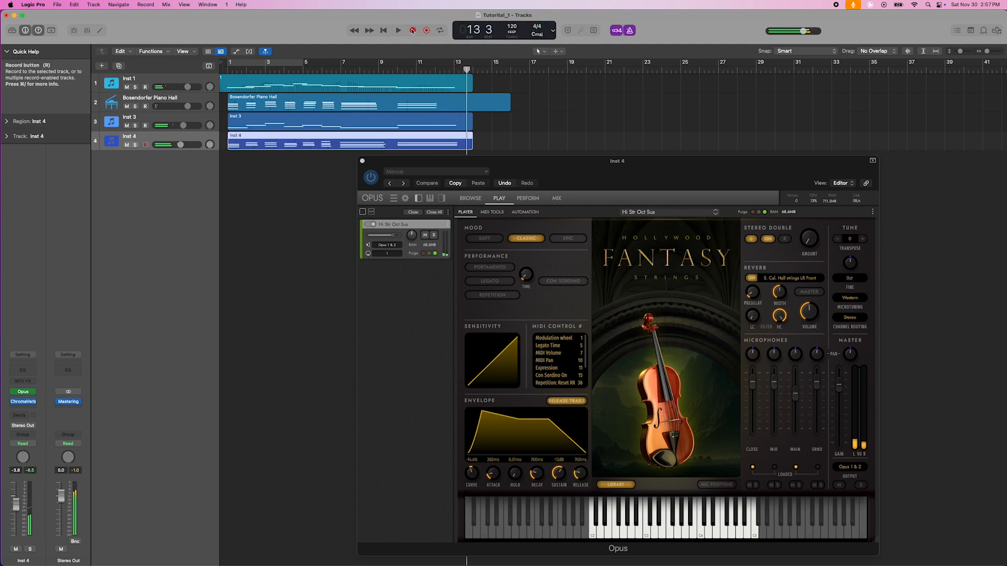
Close the Opus window, solo Inst 4 and play its recording from the beginning, lowering the track volume to -5.9 dB
click(362, 161)
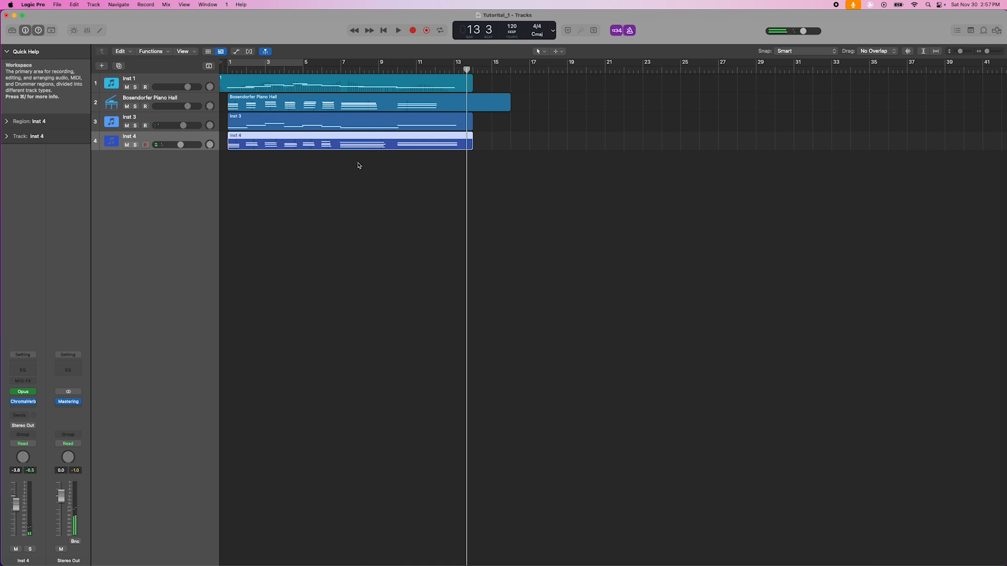
key(s)
key(Return)
key(space)
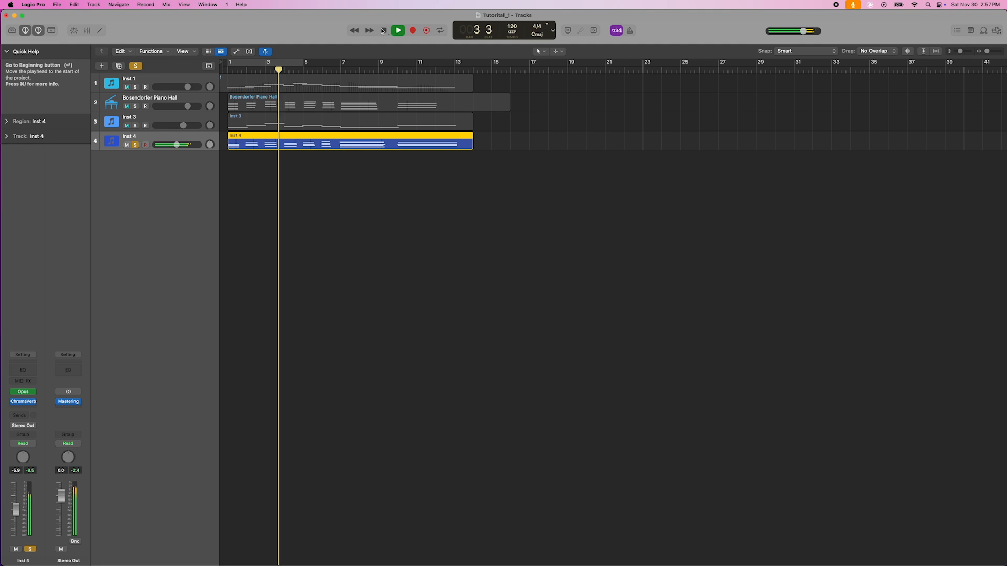
click(382, 31)
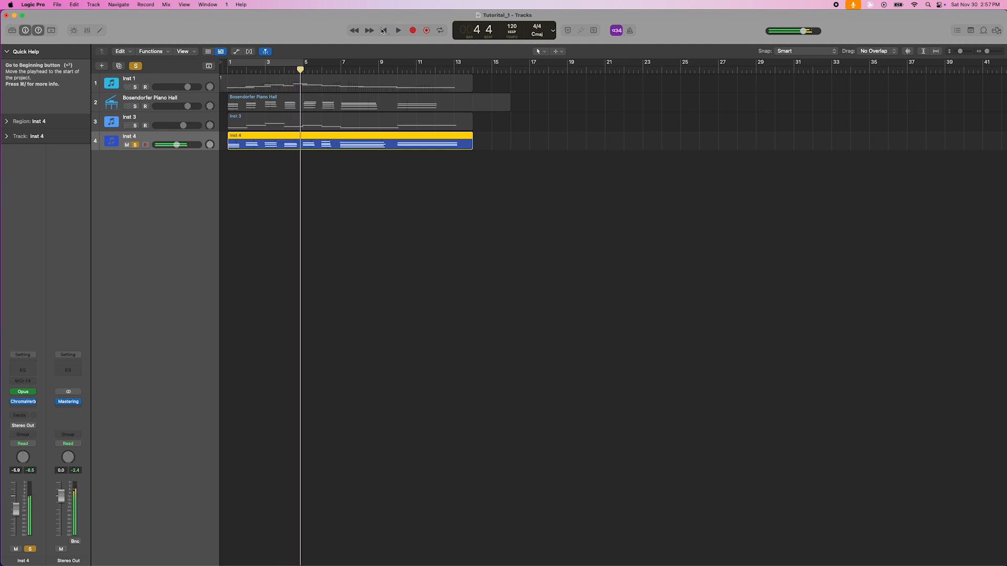
Set Inst 4's ChromaVerb to 66% dry and 75% wet, and play the full mix from the beginning with the solo off
click(23, 402)
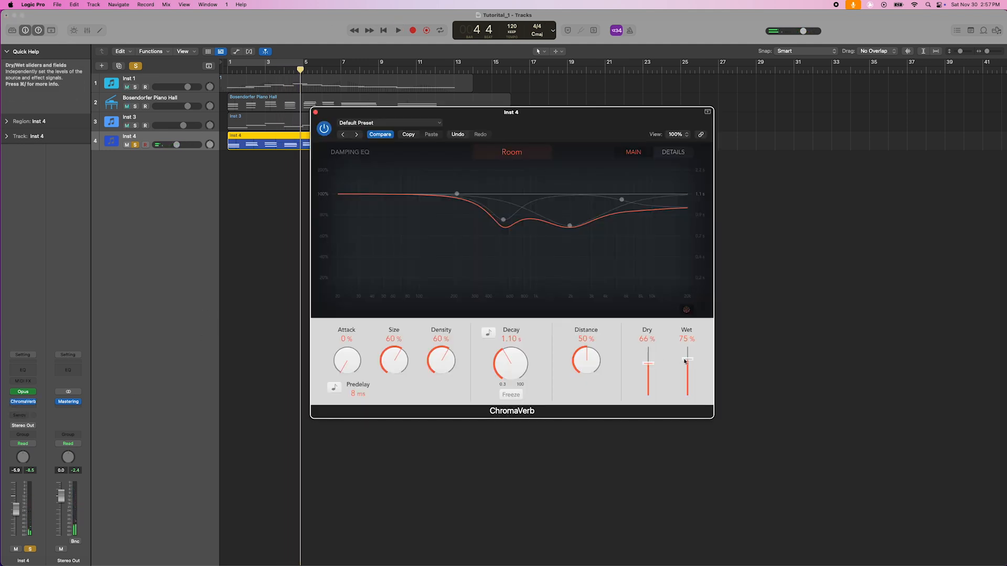
click(135, 145)
key(Return)
key(space)
click(315, 112)
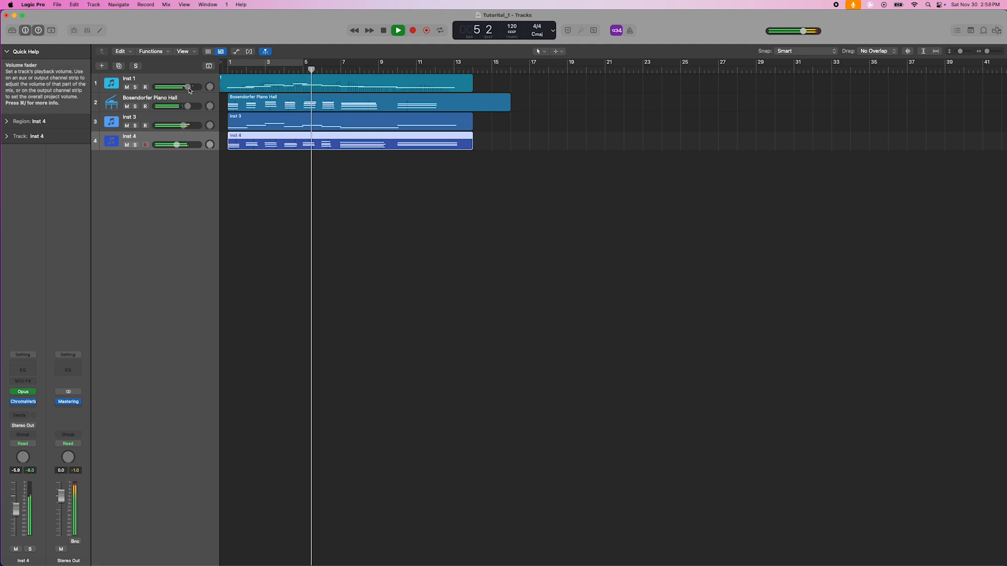
Balance the Inst 4 and piano levels during playback, setting Bosendorfer Piano Hall to about +0.1 dB, and stop
click(177, 144)
click(189, 107)
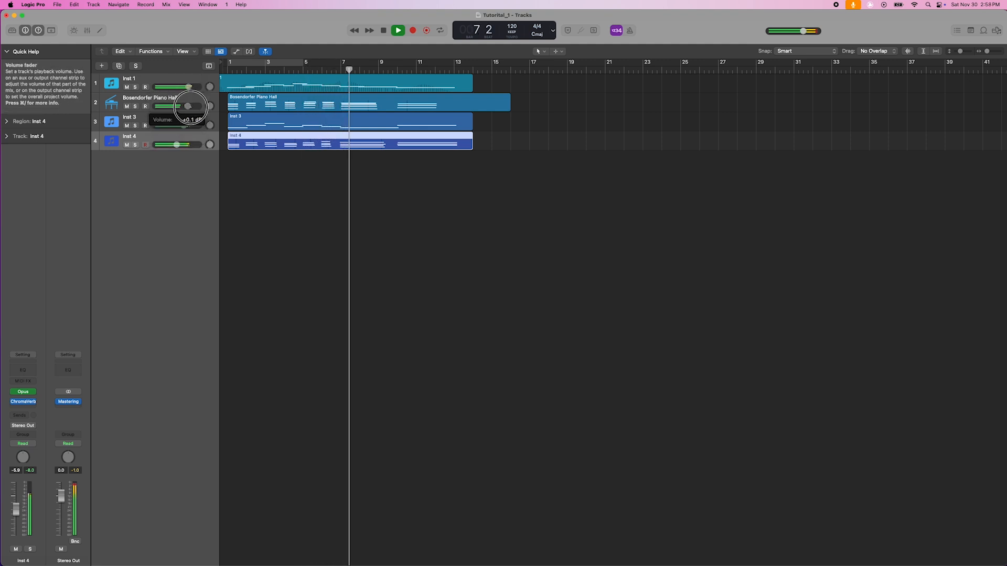
click(462, 206)
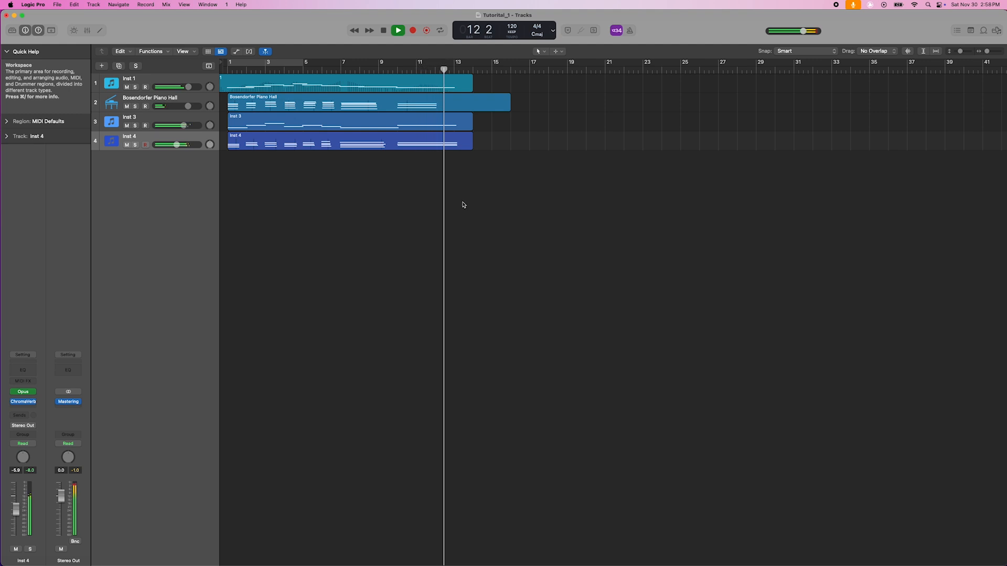
key(space)
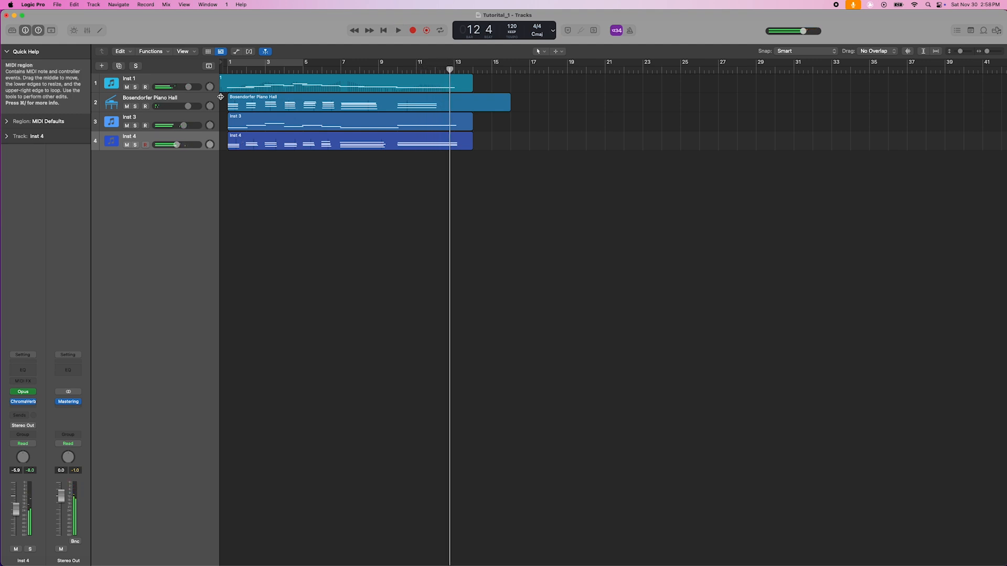
Open the Inst 4 region in an enlarged Piano Roll and show its MIDI automation lane set to Expression
click(288, 141)
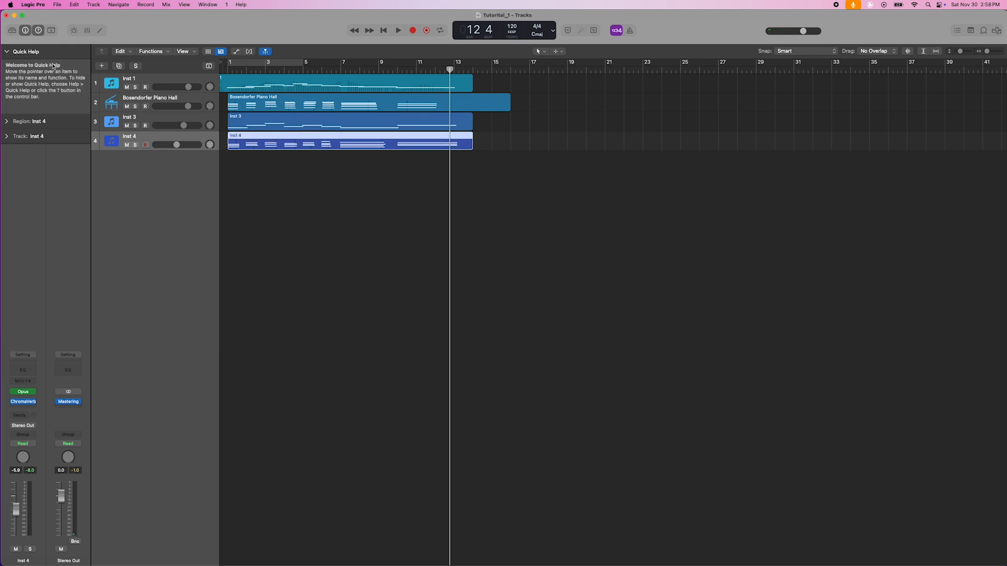
click(99, 30)
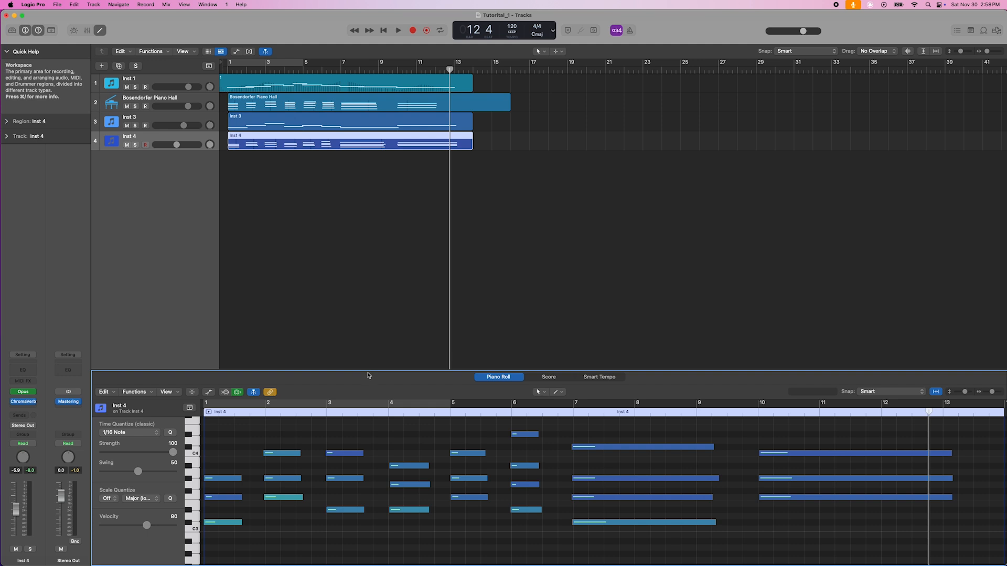
drag(369, 371, 362, 296)
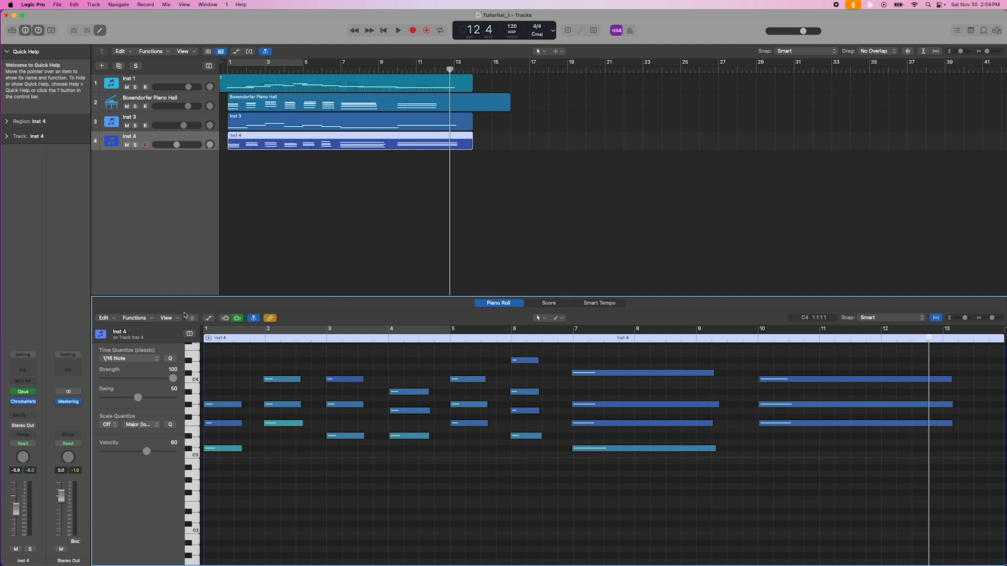
click(210, 319)
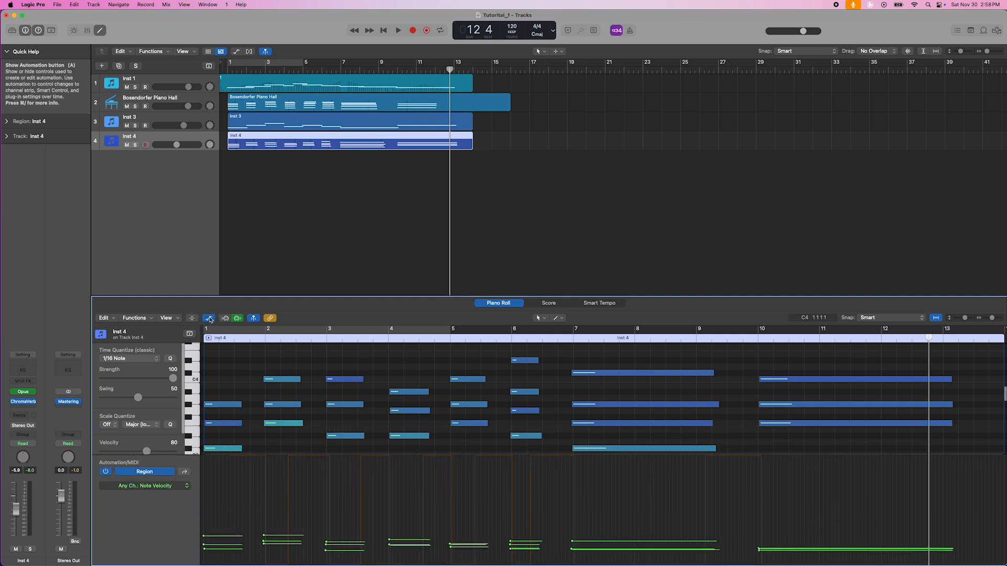
click(178, 487)
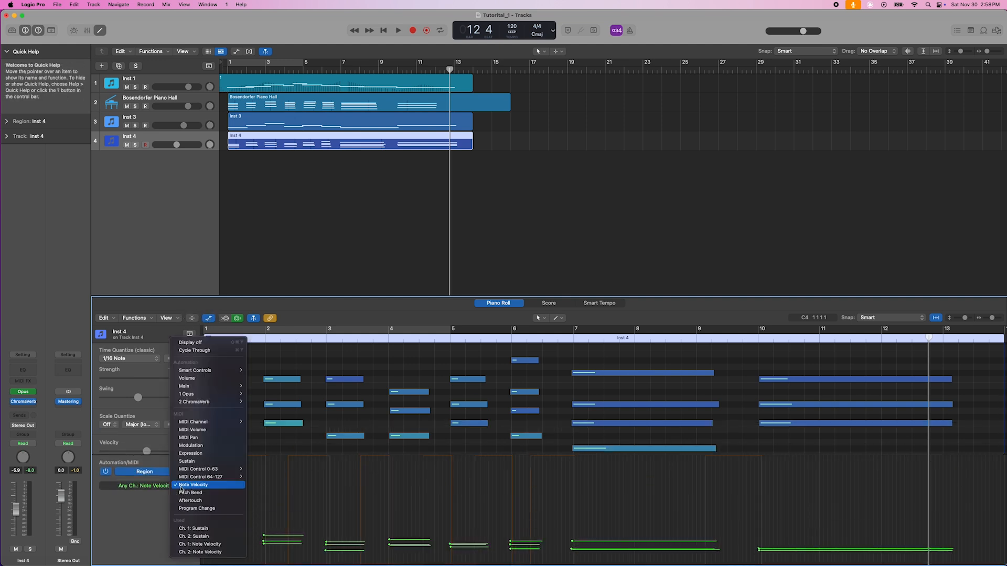
click(191, 454)
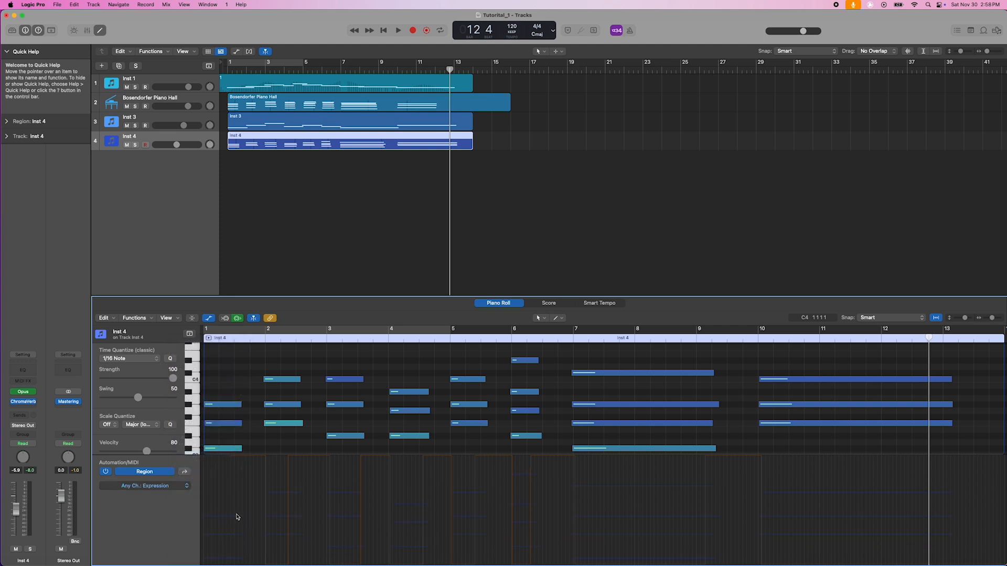
With the Pencil tool, draw a wavy expression curve across the Inst 4 region that swells around bar 9 and fades out by bar 13
scroll(209, 557, down, 3)
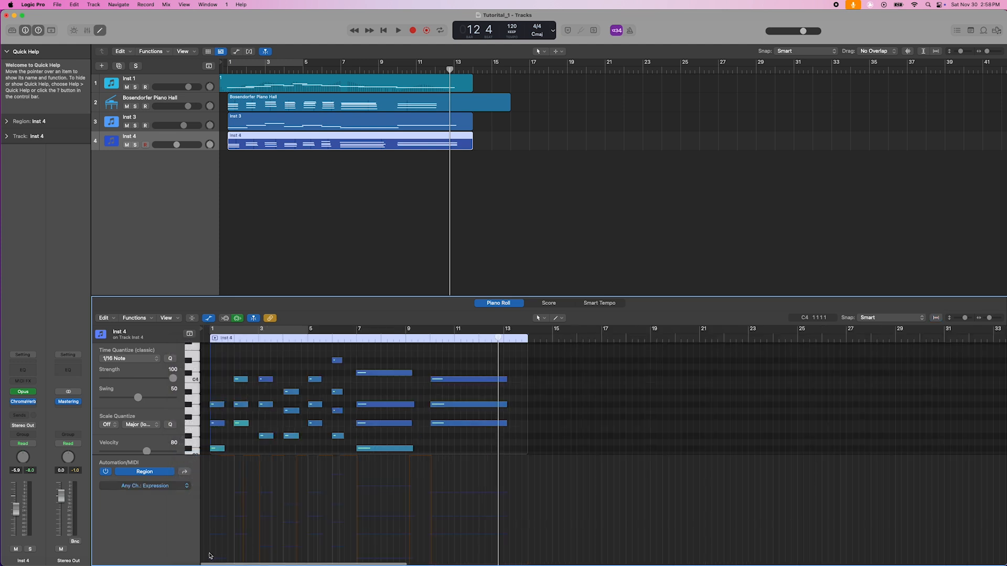
click(546, 319)
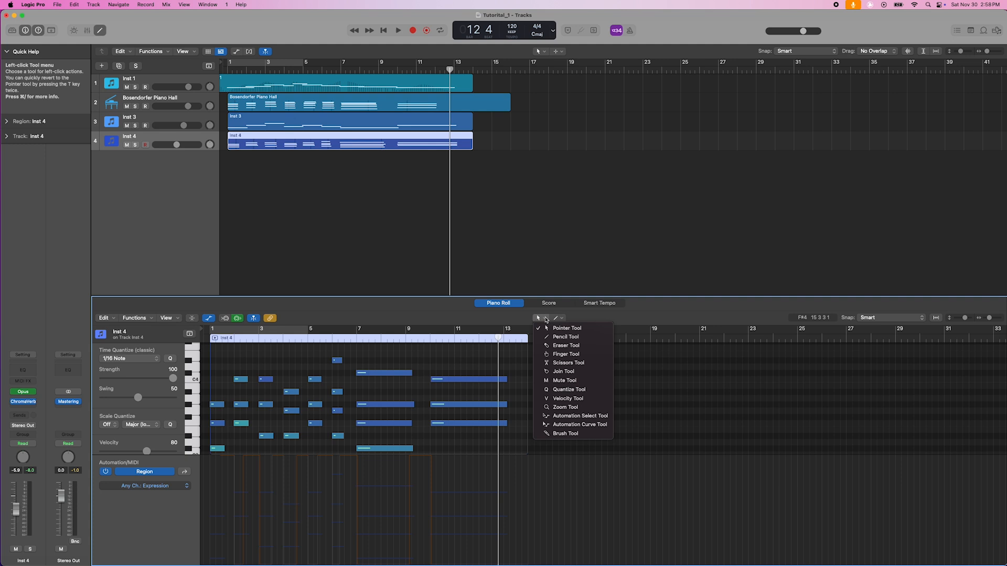
click(559, 338)
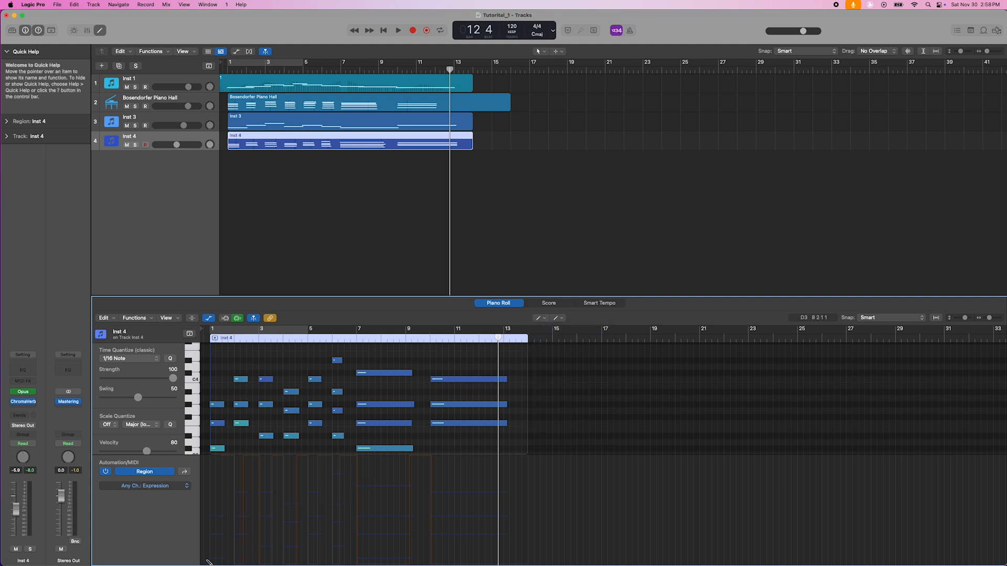
mouse_move(208, 563)
mouse_down()
mouse_move(234, 523)
mouse_move(317, 532)
mouse_move(352, 512)
mouse_move(374, 520)
mouse_move(413, 508)
mouse_move(508, 563)
mouse_up()
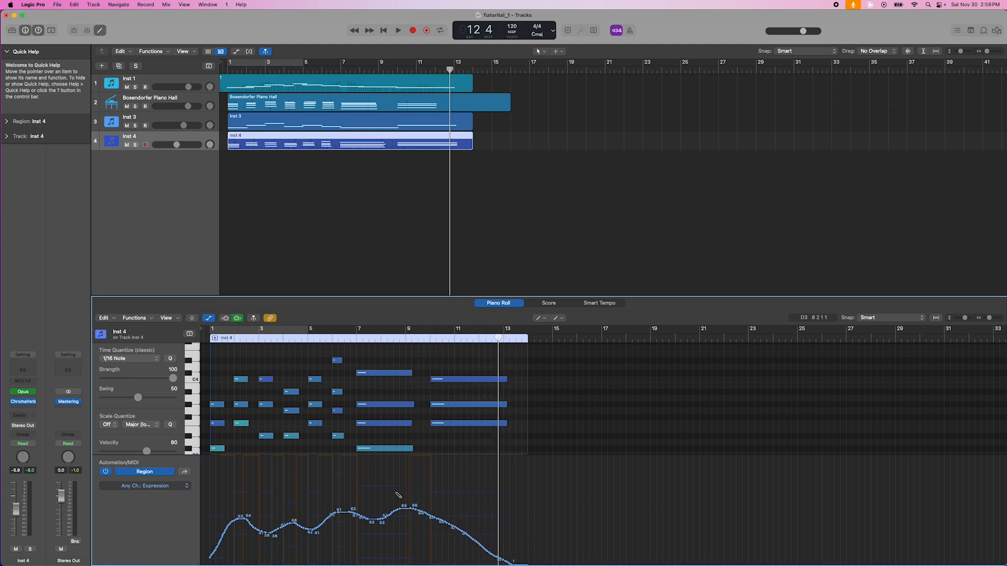
Play the mix from the beginning to check the expression curve, and lower Inst 4's volume to -7.6 dB
click(384, 31)
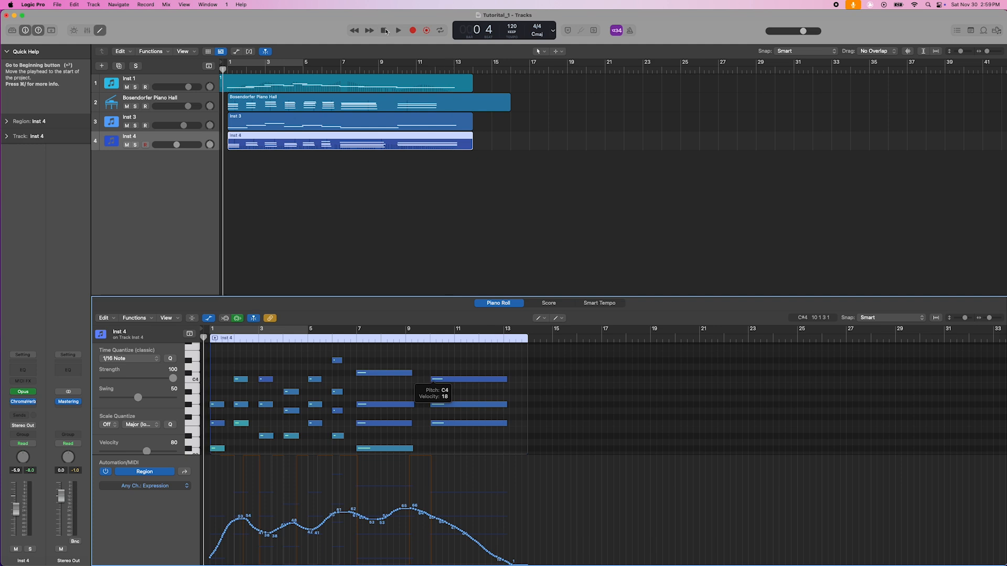
click(397, 31)
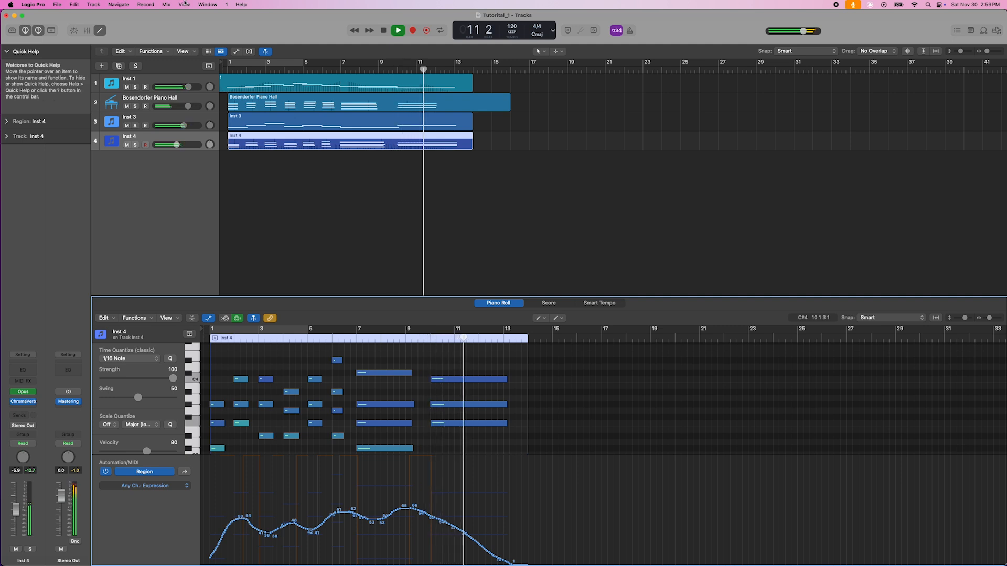
drag(176, 145, 173, 145)
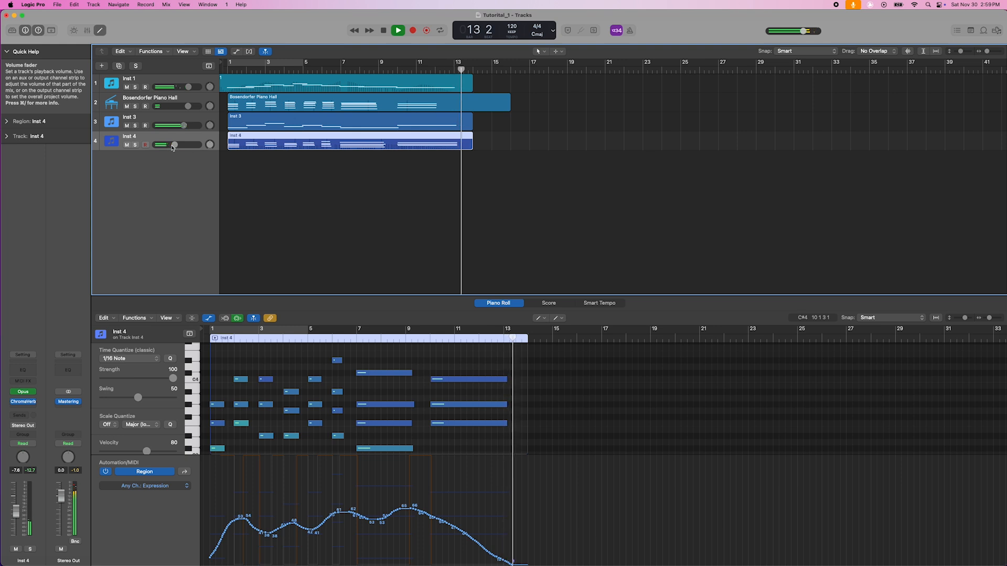
key(space)
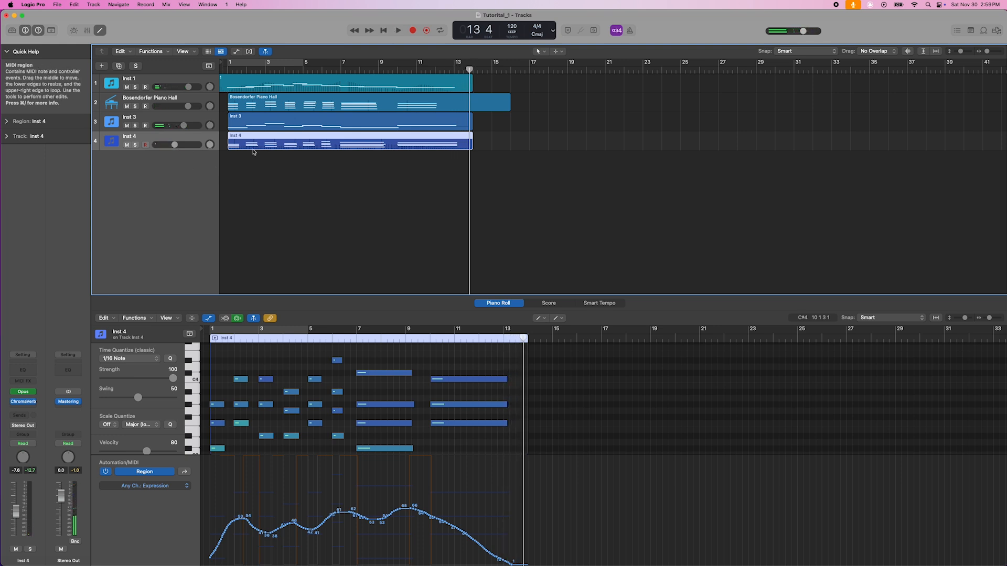
Show channel 1 Expression for the Inst 3 region and draw a curve that rises quickly, peaks near bar 9 and fades to the end
click(199, 120)
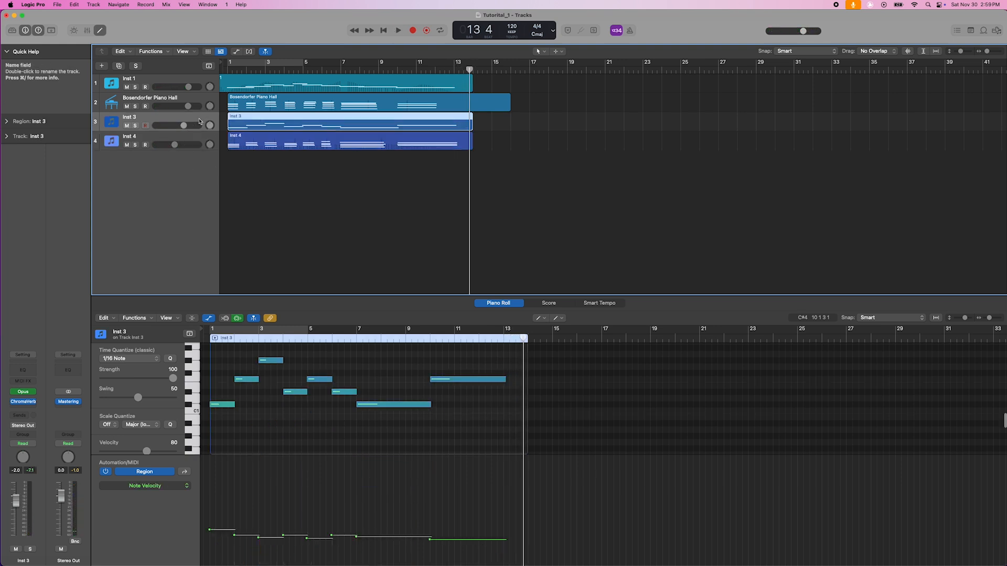
click(179, 486)
click(193, 475)
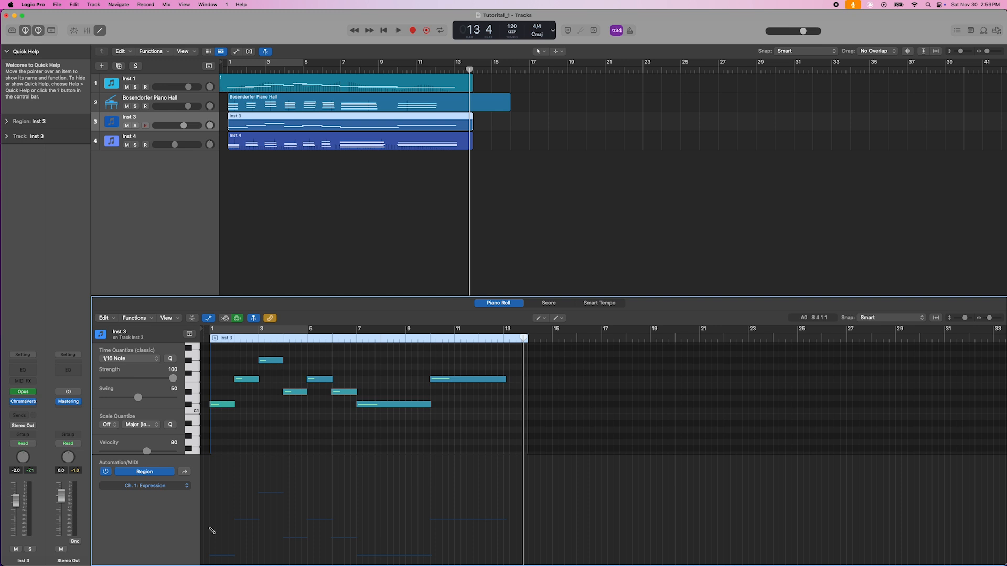
mouse_move(211, 558)
mouse_down()
mouse_move(220, 531)
mouse_move(250, 516)
mouse_move(361, 514)
mouse_move(422, 498)
mouse_move(466, 514)
mouse_move(524, 564)
mouse_up()
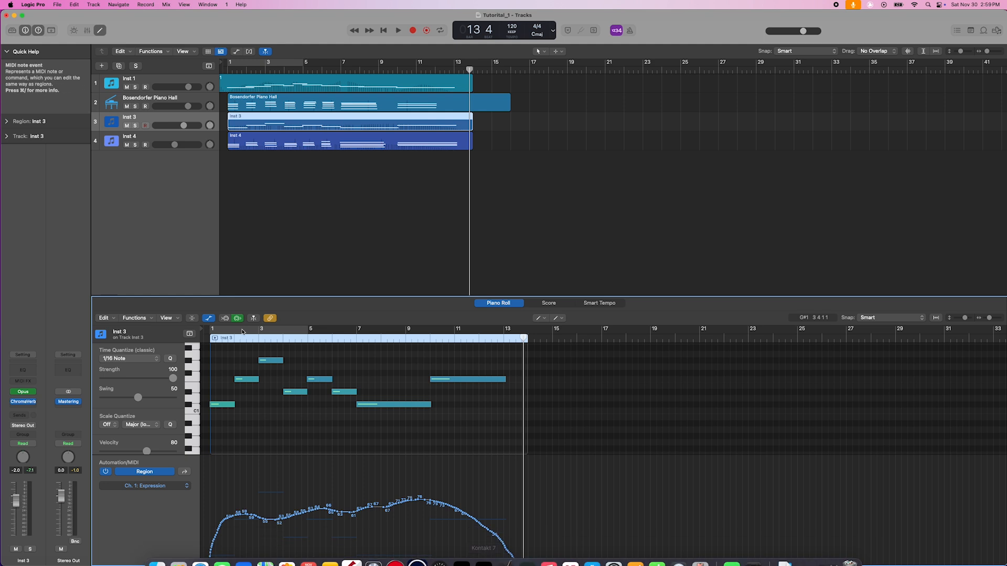
Play the piece from the beginning and raise the volumes of Inst 3 to -0.4 dB and Inst 4 to -6.7 dB
click(384, 30)
click(398, 31)
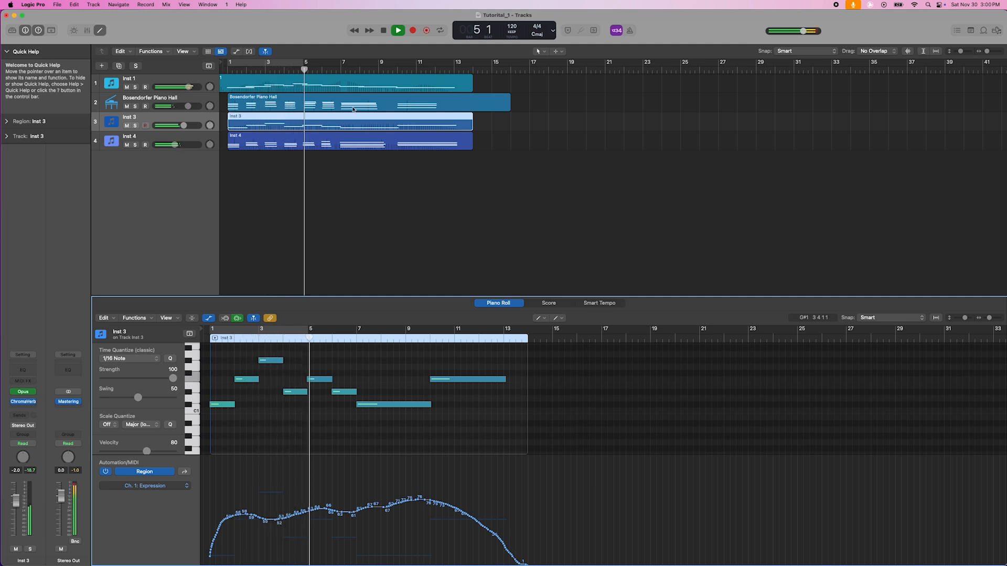
mouse_move(184, 126)
mouse_down()
mouse_move(162, 144)
mouse_move(179, 145)
mouse_up()
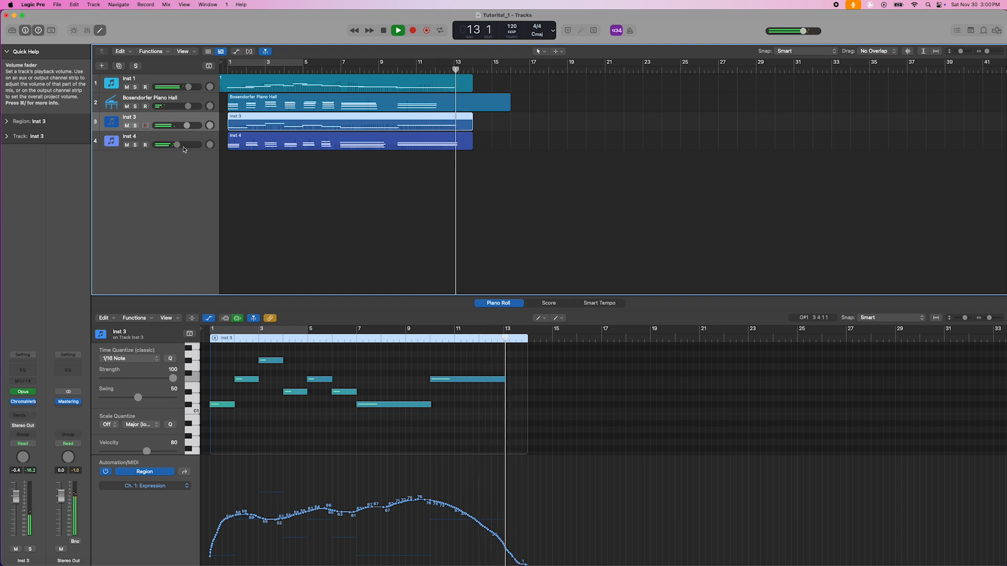
key(space)
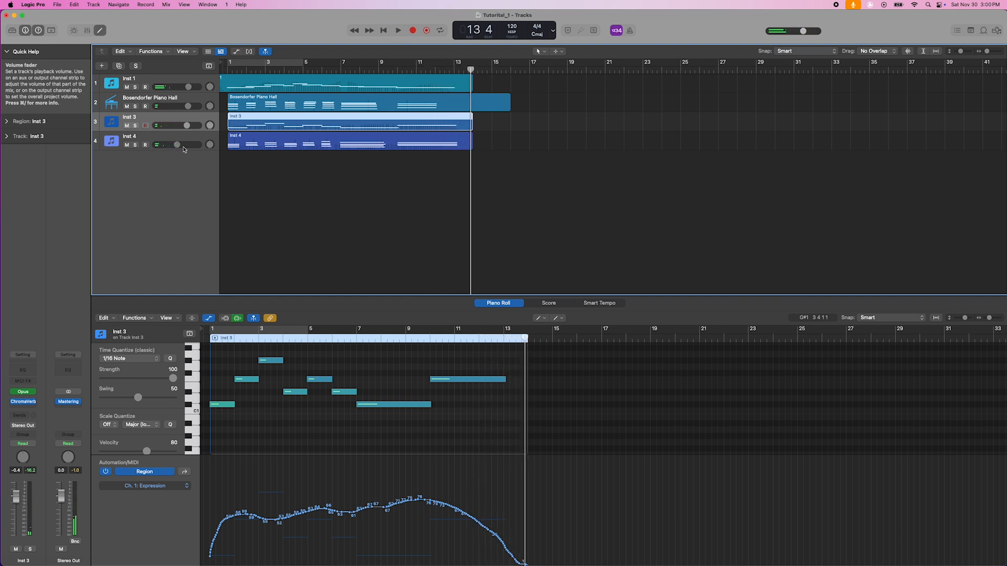
Close the Piano Roll, return to the beginning and add a new software instrument track using Opus
click(184, 149)
key(e)
key(Return)
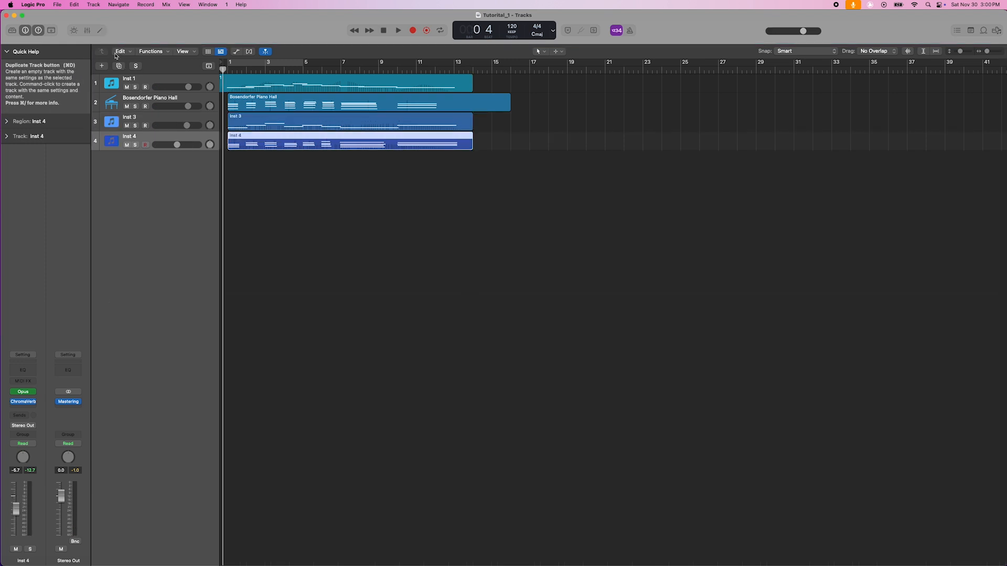
click(101, 67)
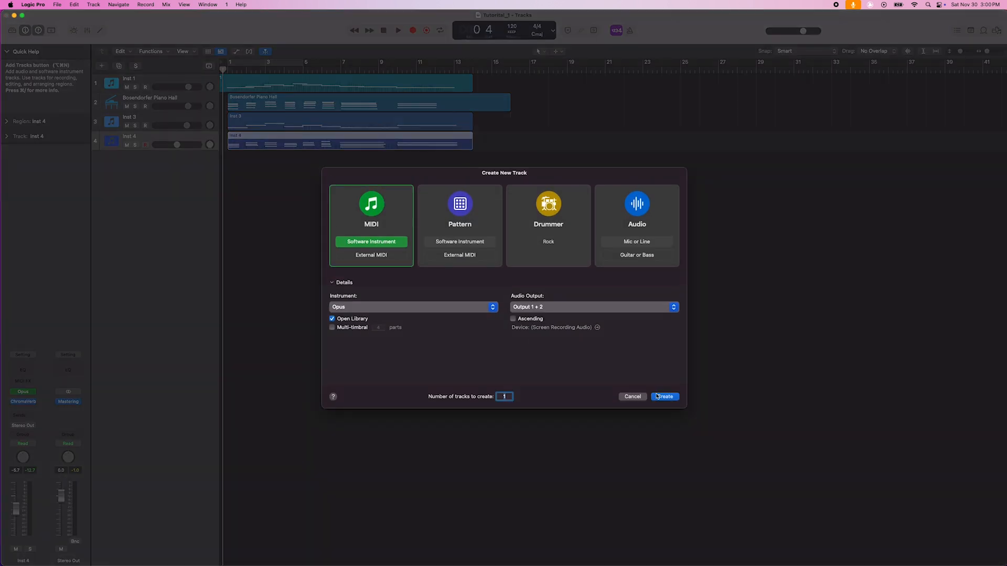
click(665, 397)
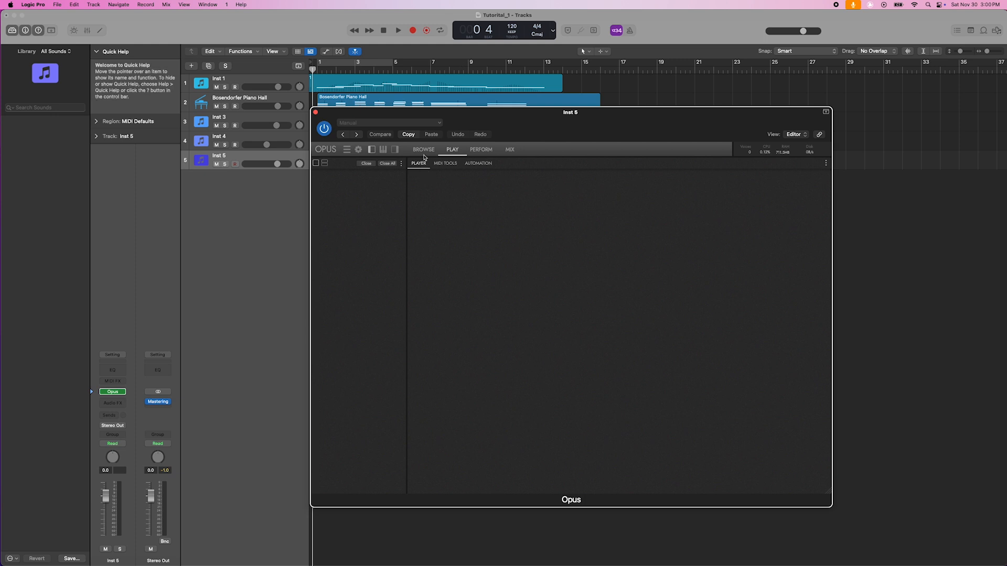
Browse the 2 Legato category of EW Hollywood Fantasy Voices, audition the solo voice patches and load Solo Voice Oh Legato
click(424, 150)
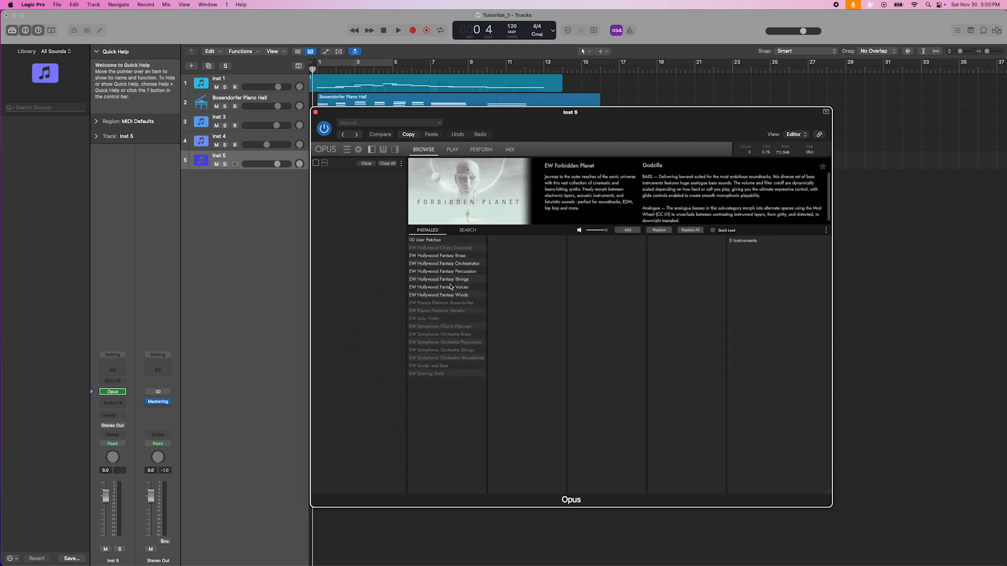
click(451, 287)
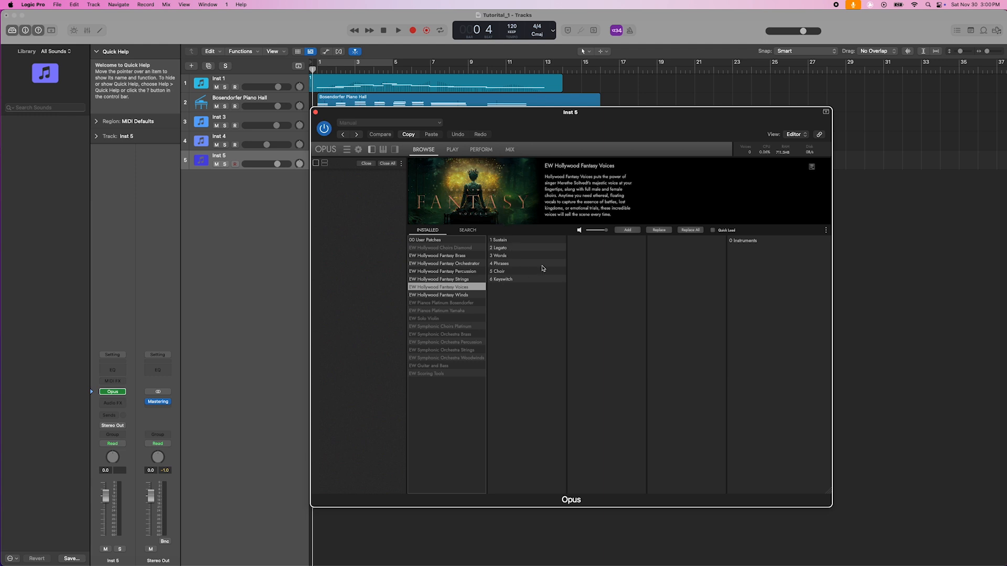
click(501, 250)
click(746, 257)
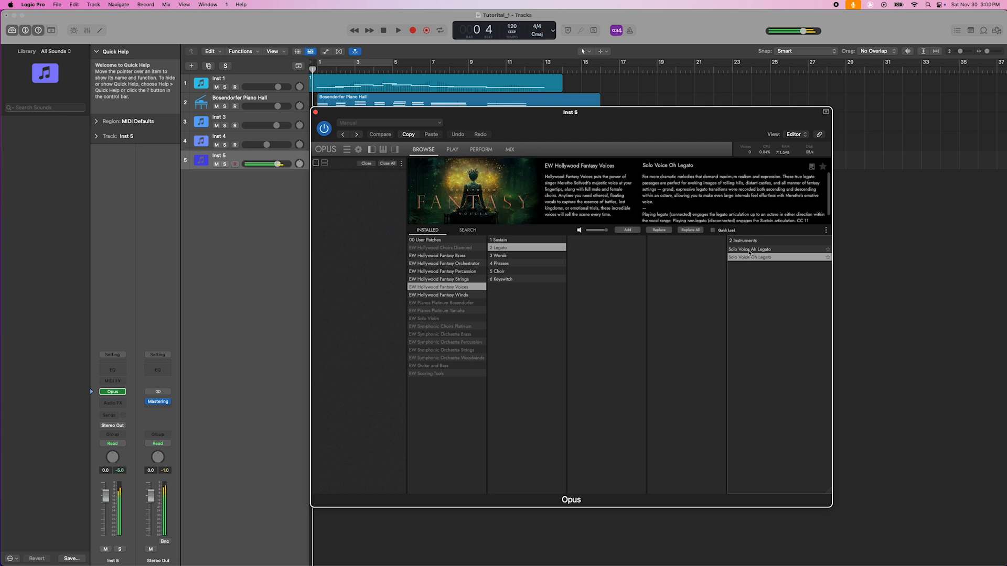
double_click(755, 258)
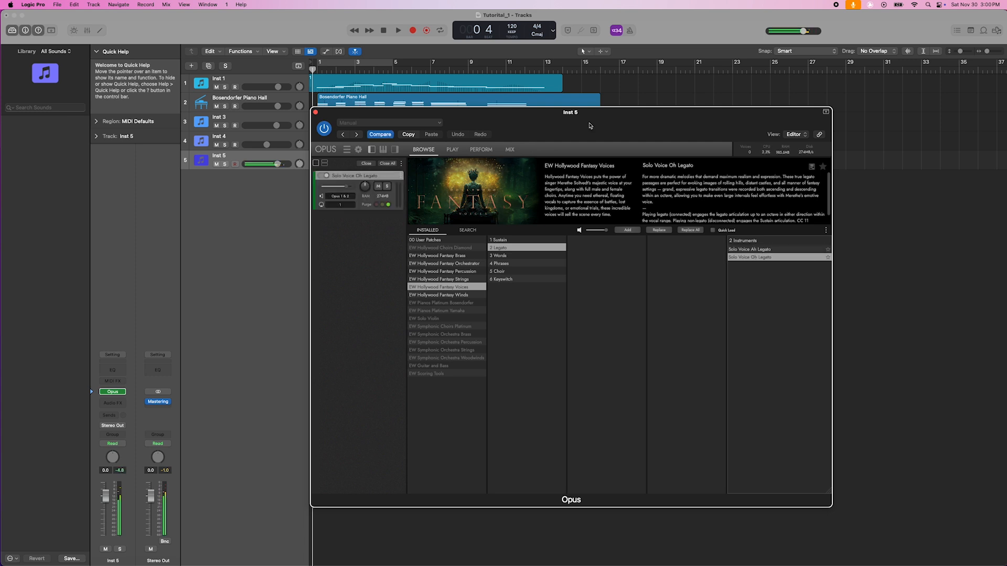
Show the Solo Voice Oh Legato player settings, try the Soft mood, choose the Epic mood and close Opus
click(453, 150)
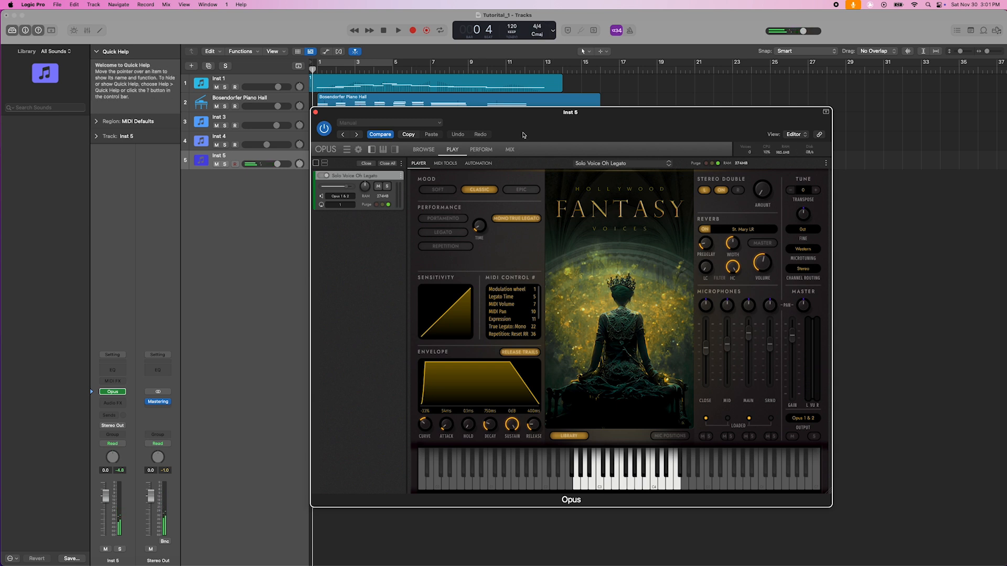
click(437, 190)
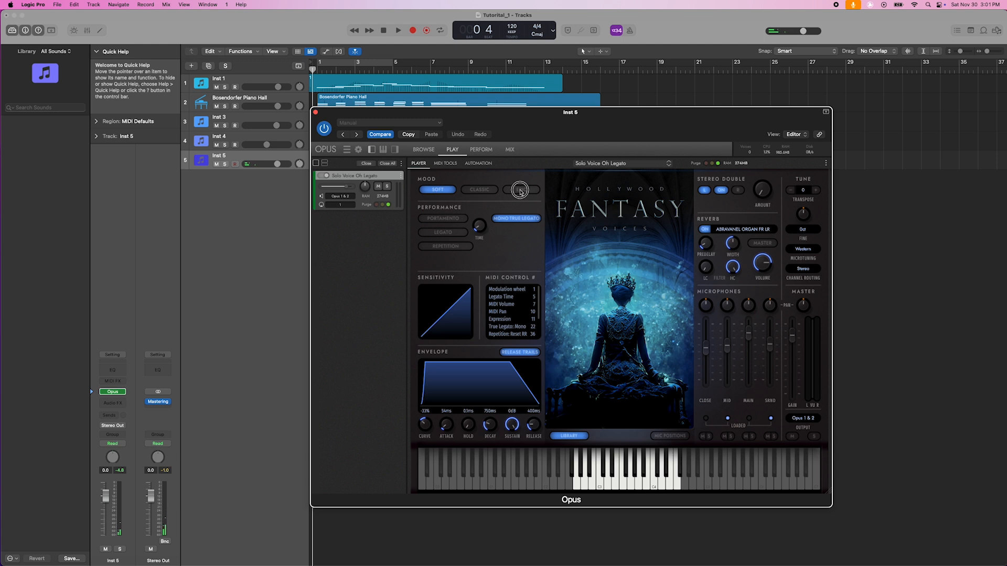
click(521, 189)
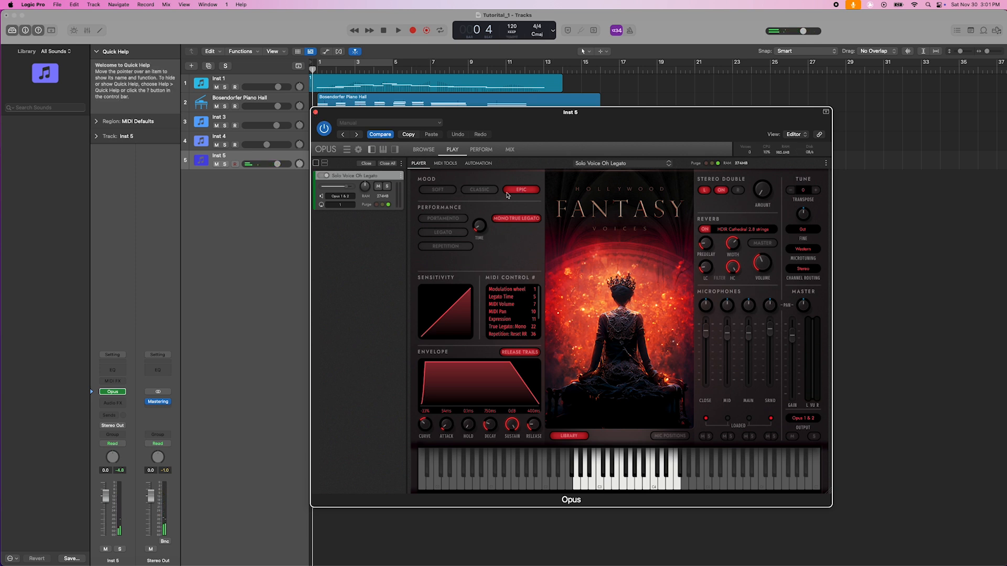
click(314, 112)
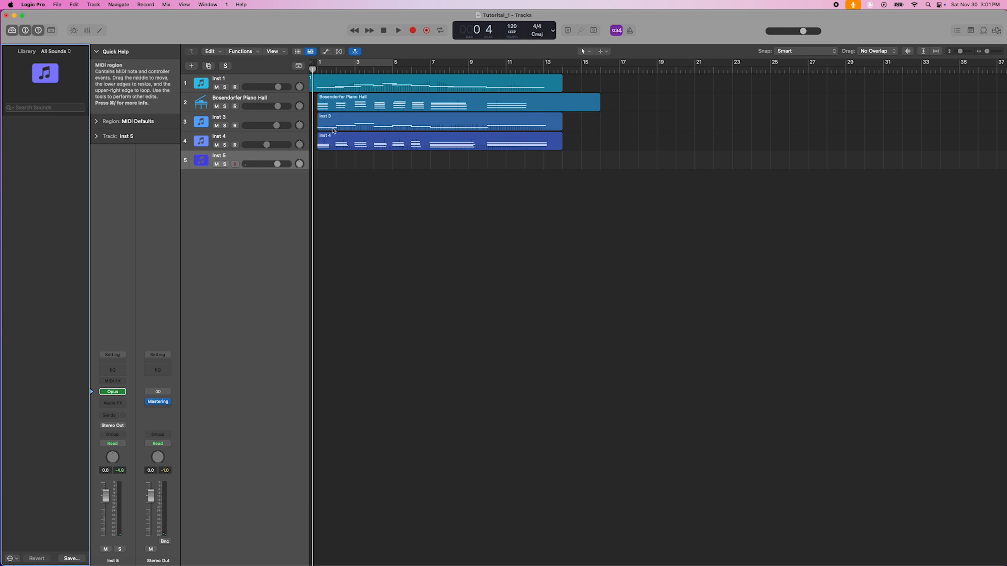
Hide the Library and add a stereo ChromaVerb to Inst 5 with the Theatre room, Dry 66% and Wet 78%
click(11, 31)
click(23, 403)
mouse_move(41, 416)
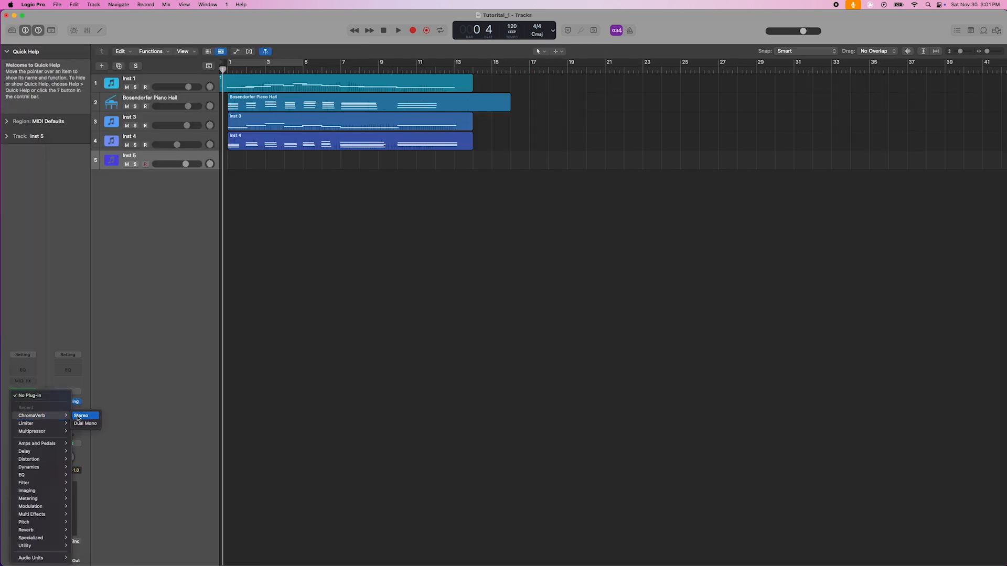
click(45, 416)
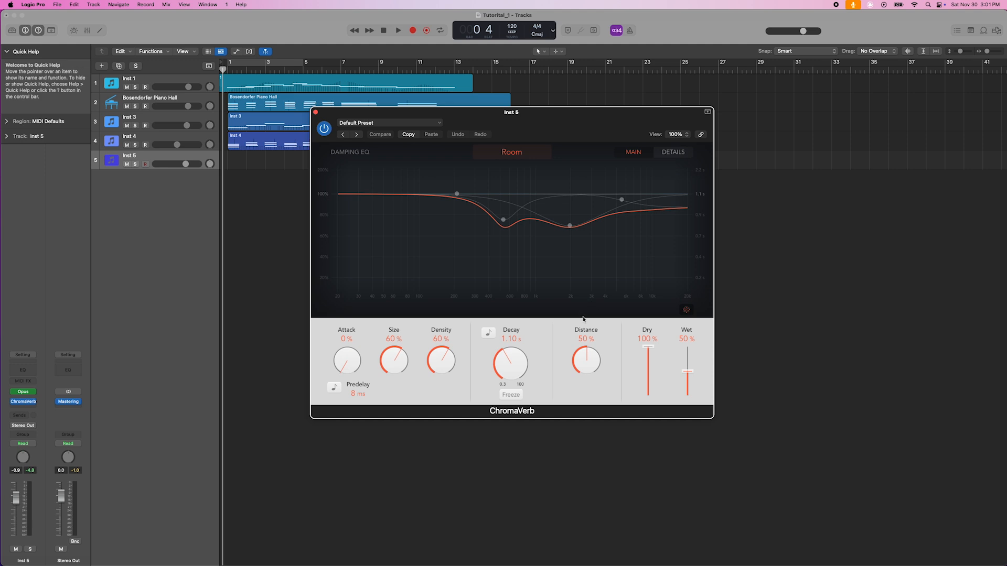
click(534, 153)
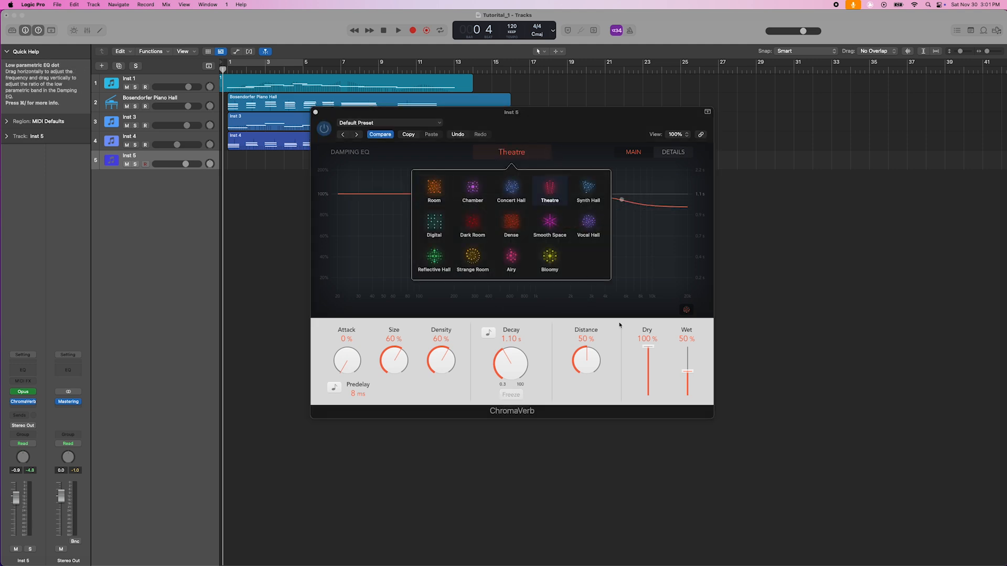
drag(687, 373, 687, 363)
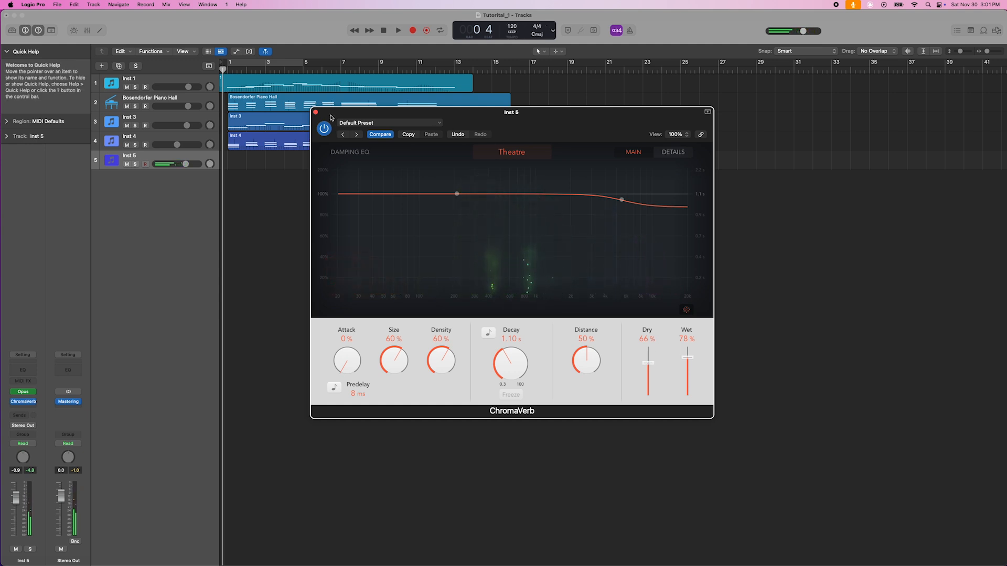
Record the solo voice melody on Inst 5 from the start of the piece to about bar 13 and stop
key(r)
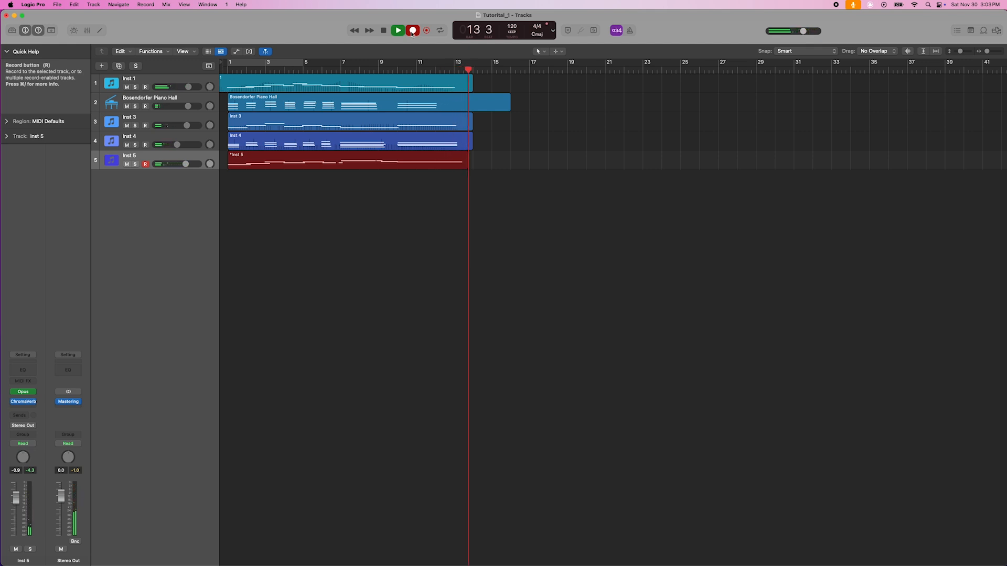
click(412, 32)
click(382, 32)
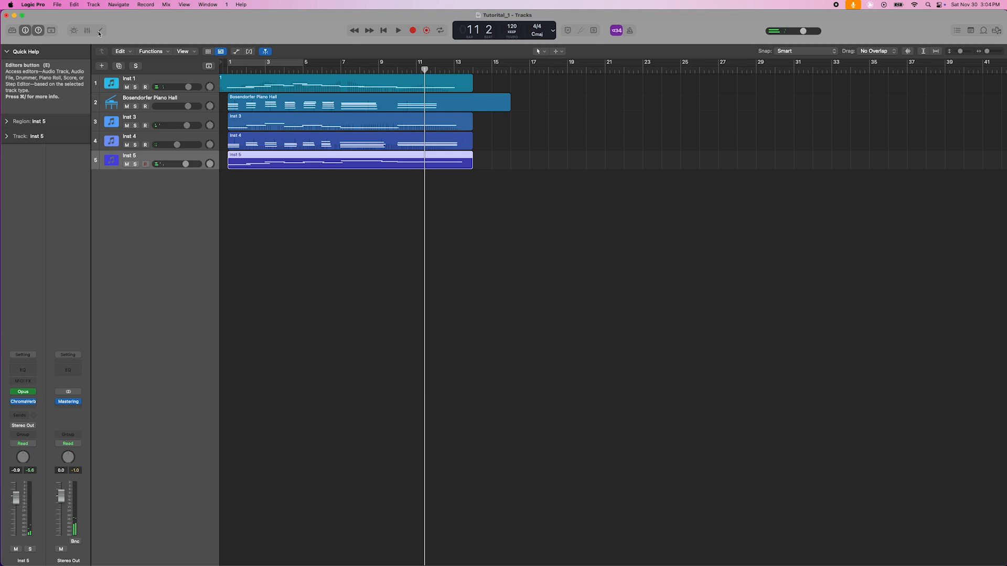
Open the Inst 5 region in the Piano Roll, hide its automation area and enlarge the notes from bar 5 onward
click(99, 31)
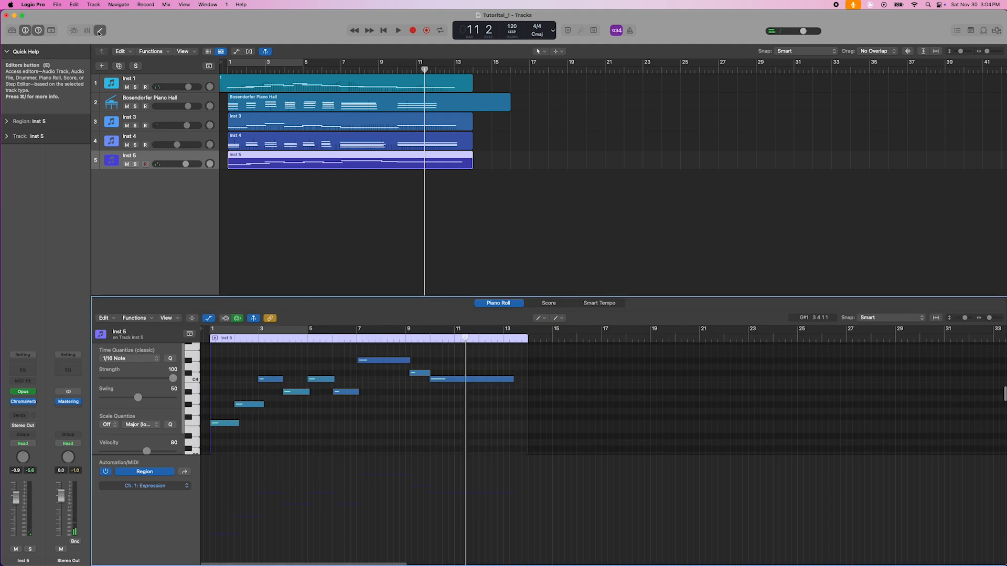
click(209, 319)
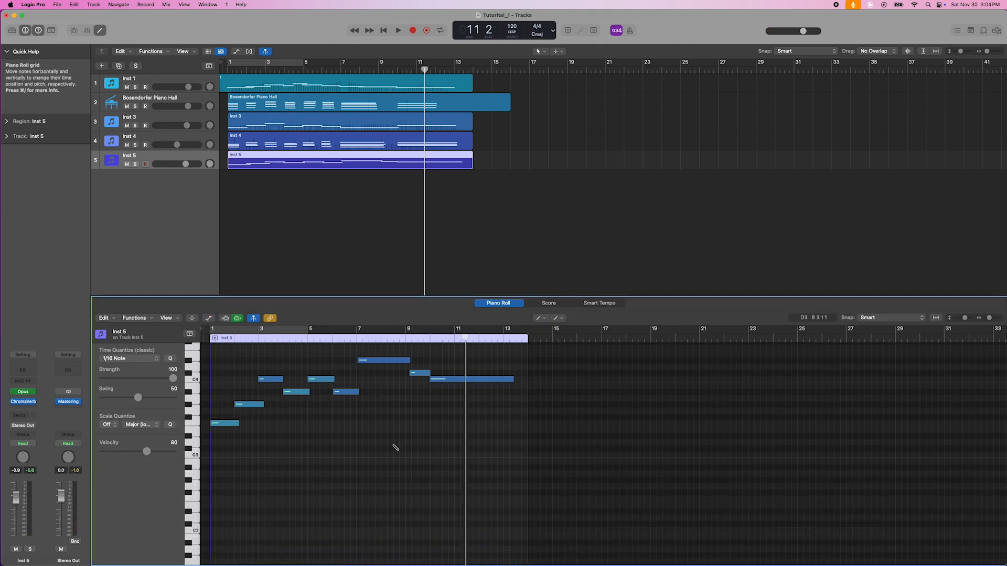
scroll(390, 447, up, 5)
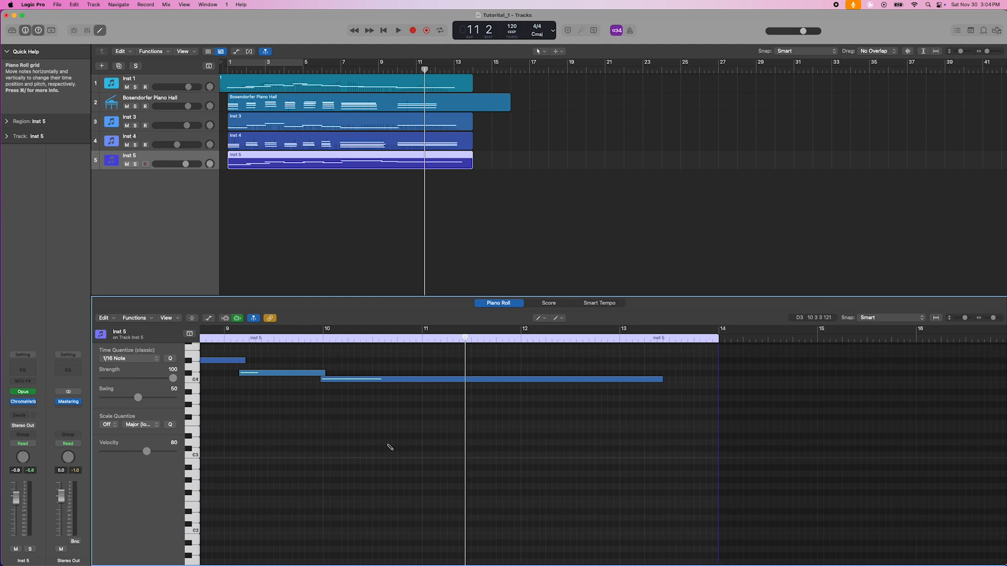
scroll(391, 448, left, 5)
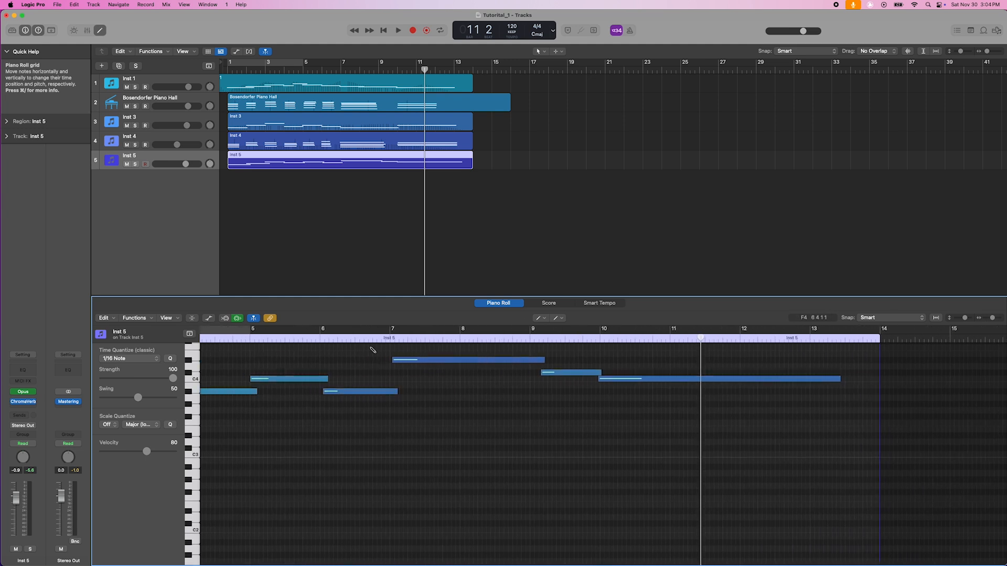
With the Pointer tool, extend the short note near bar 9 to start about bar 9 and overlap the following long note
click(534, 320)
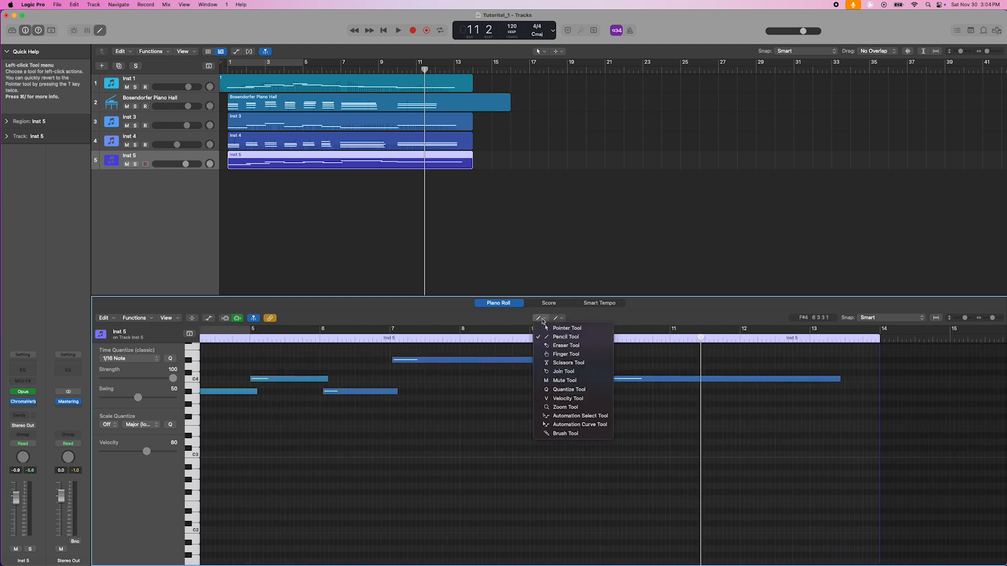
click(548, 328)
click(299, 340)
key(space)
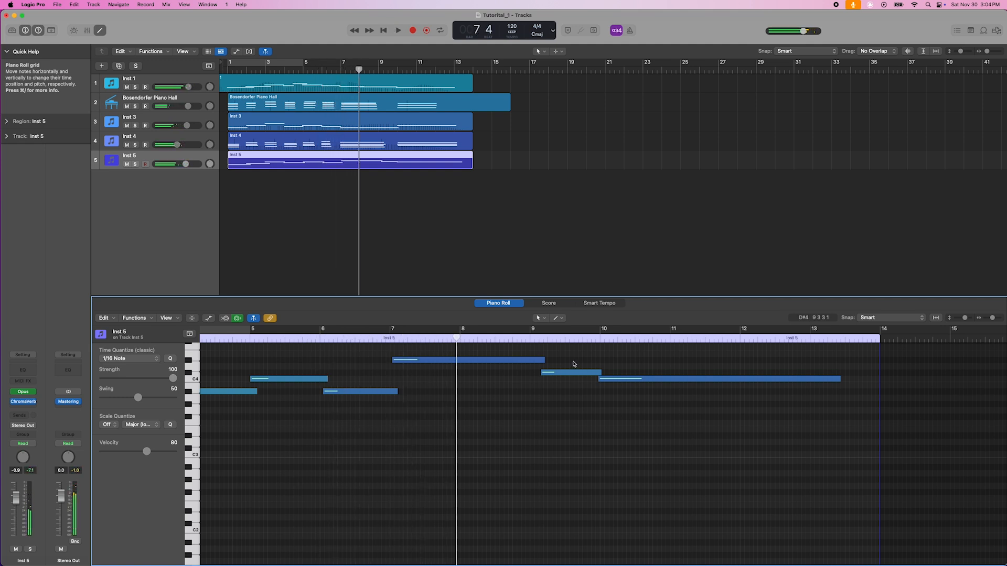
drag(573, 381, 606, 372)
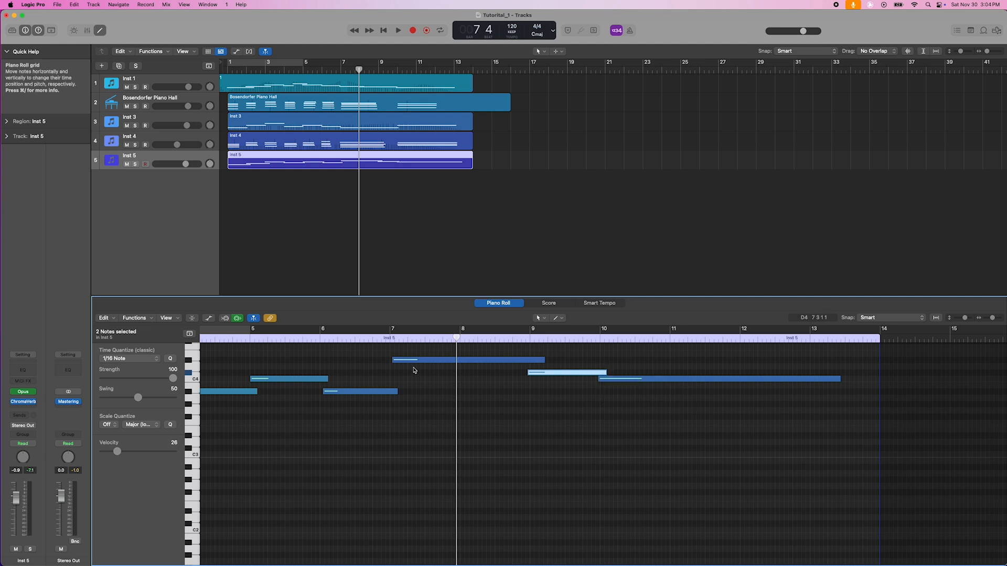
Play back the edited voice part, then close the Piano Roll and return to the beginning
click(238, 339)
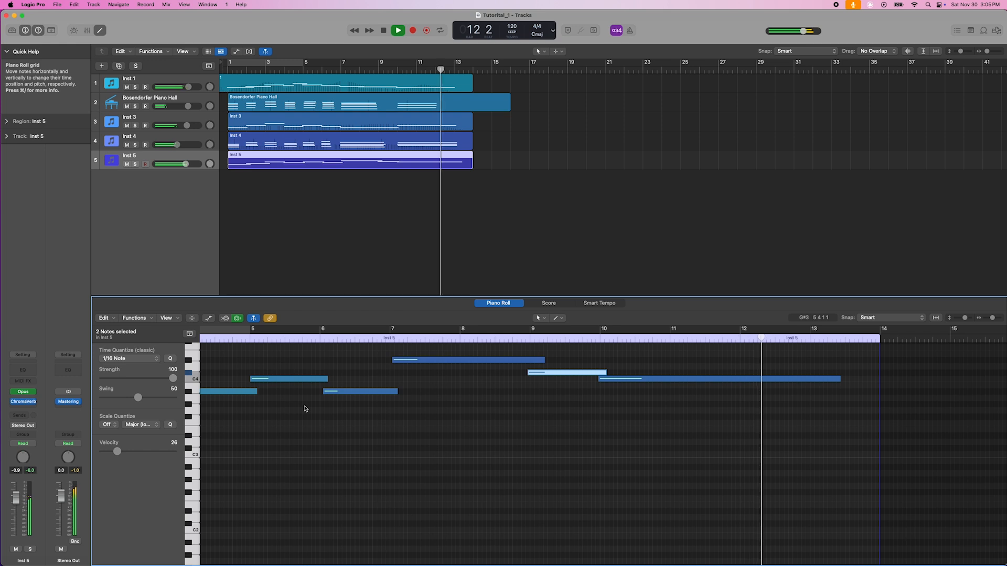
key(space)
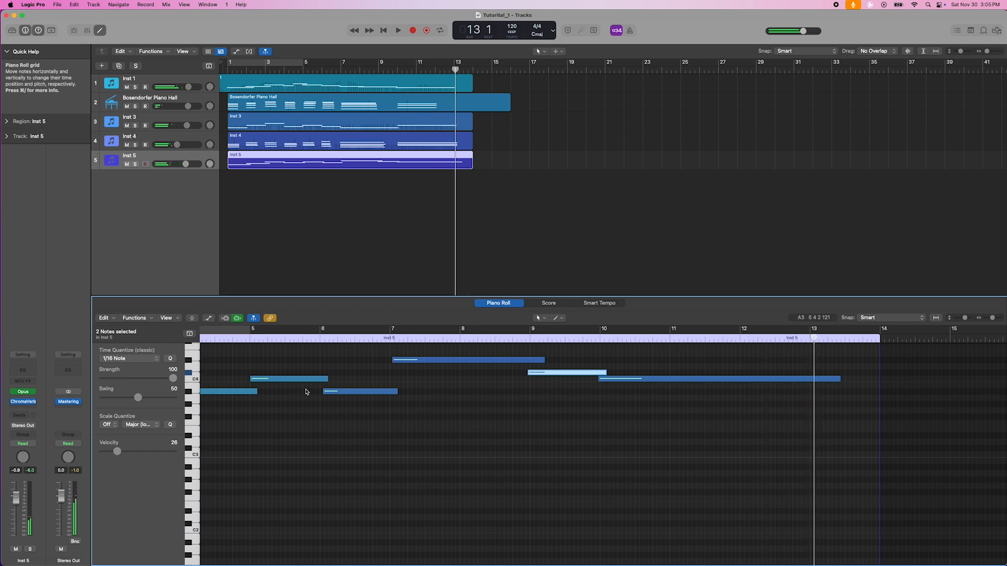
click(240, 339)
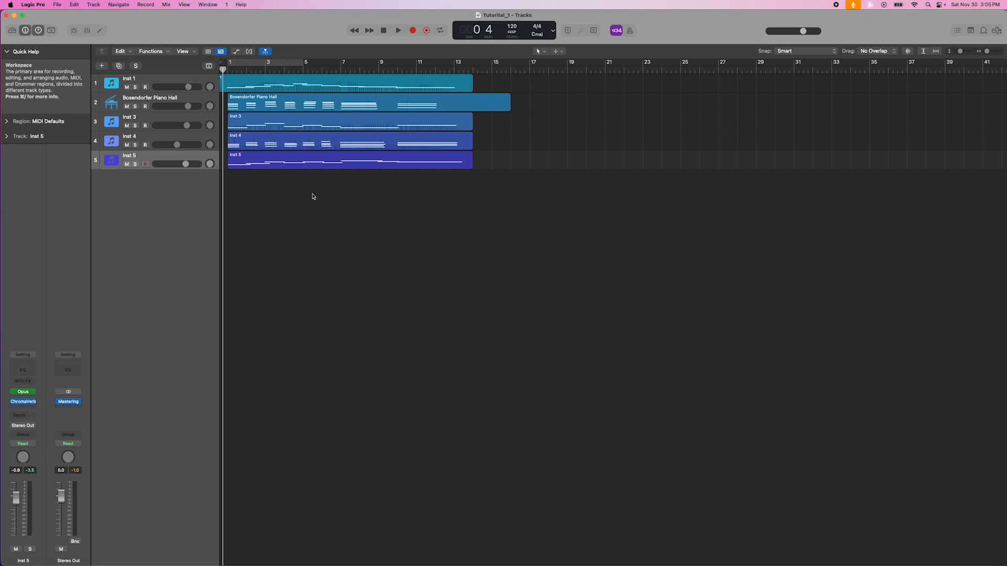
Insert a stereo Limiter after the Mastering plug-in on the Stereo Out channel and leave its settings open
click(72, 410)
mouse_move(92, 426)
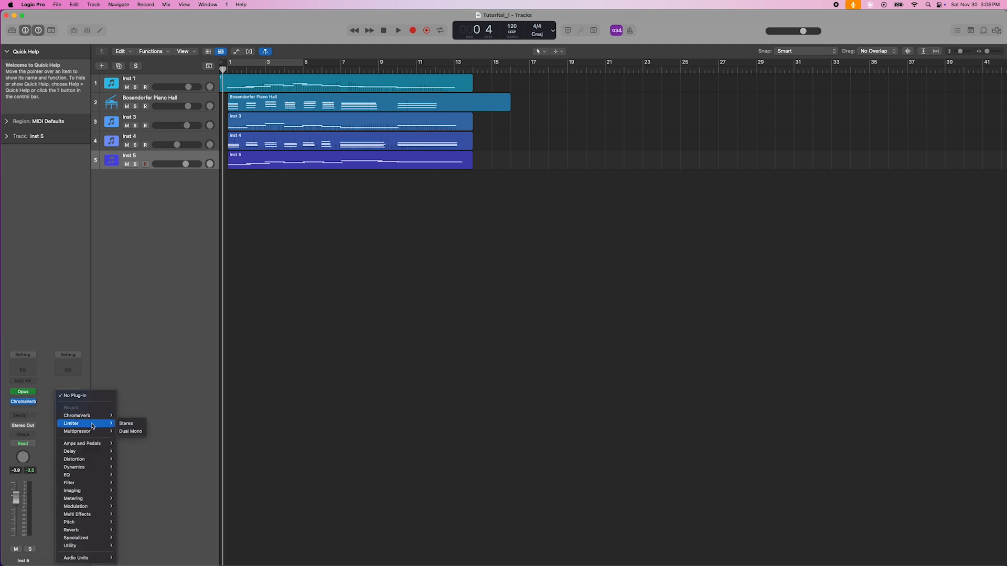
click(127, 423)
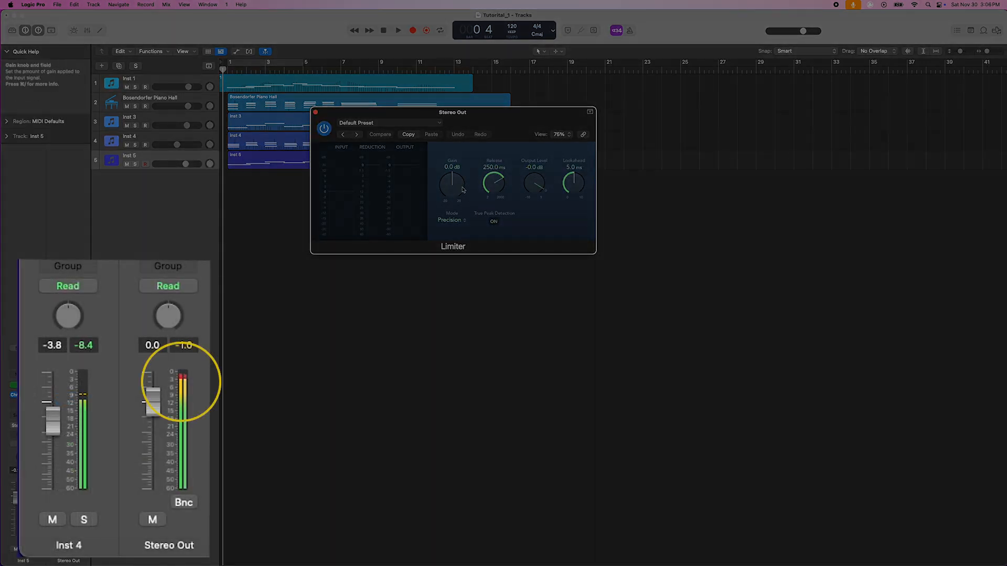
click(316, 113)
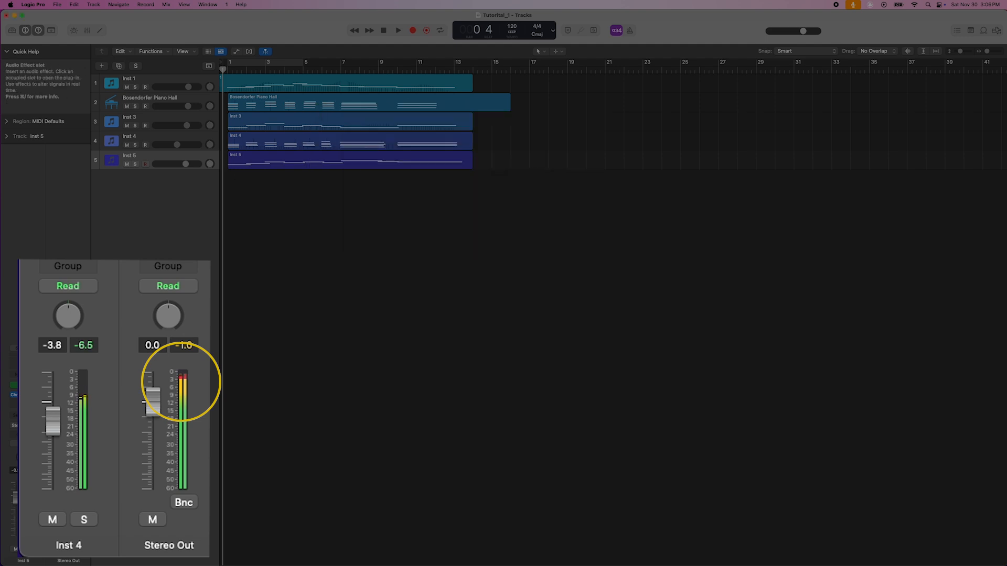
click(69, 398)
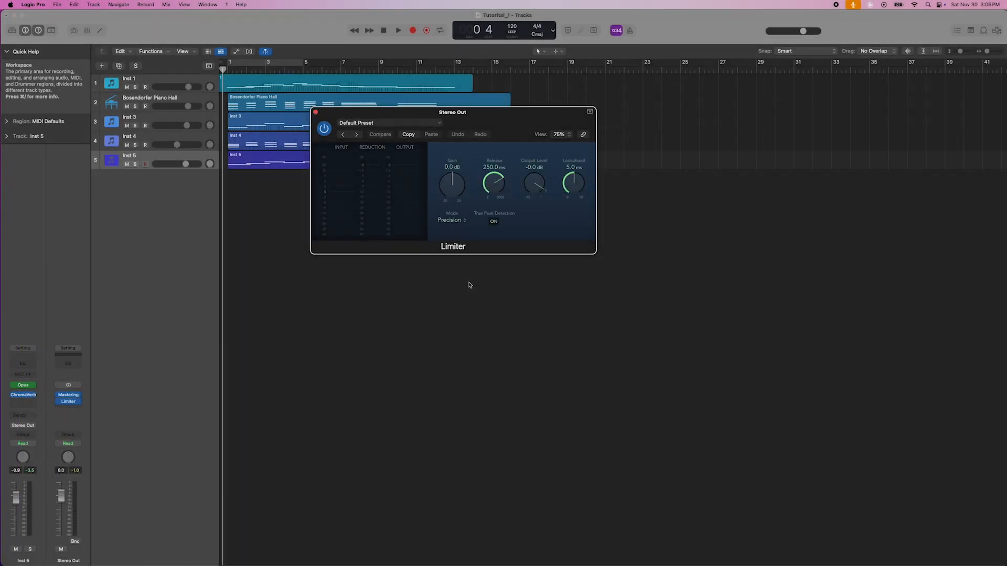
During playback set the Limiter's gain to -1.5 dB and output level to -0.8 dB, then stop and close it
key(space)
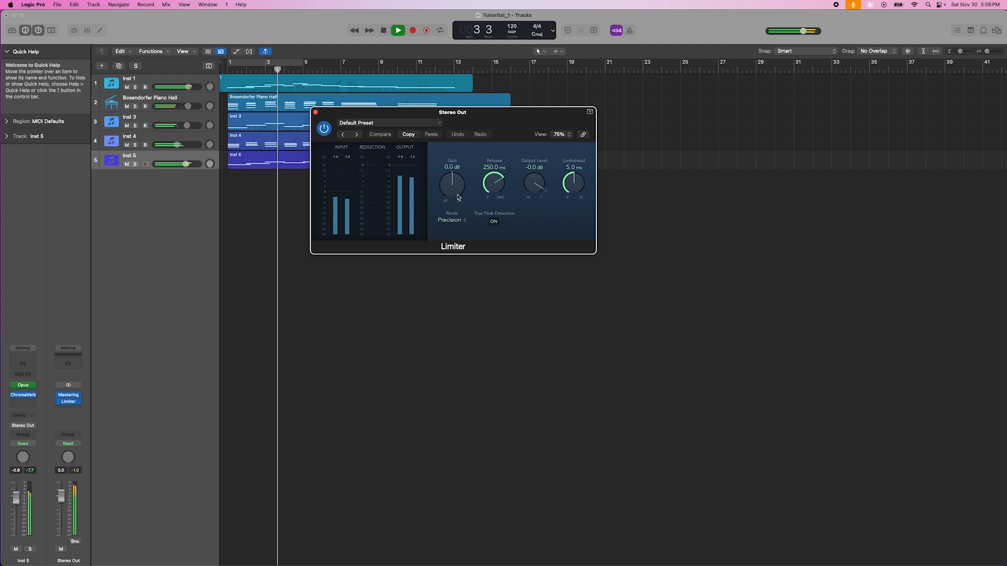
mouse_move(455, 181)
mouse_down()
mouse_move(454, 196)
mouse_move(455, 183)
mouse_up()
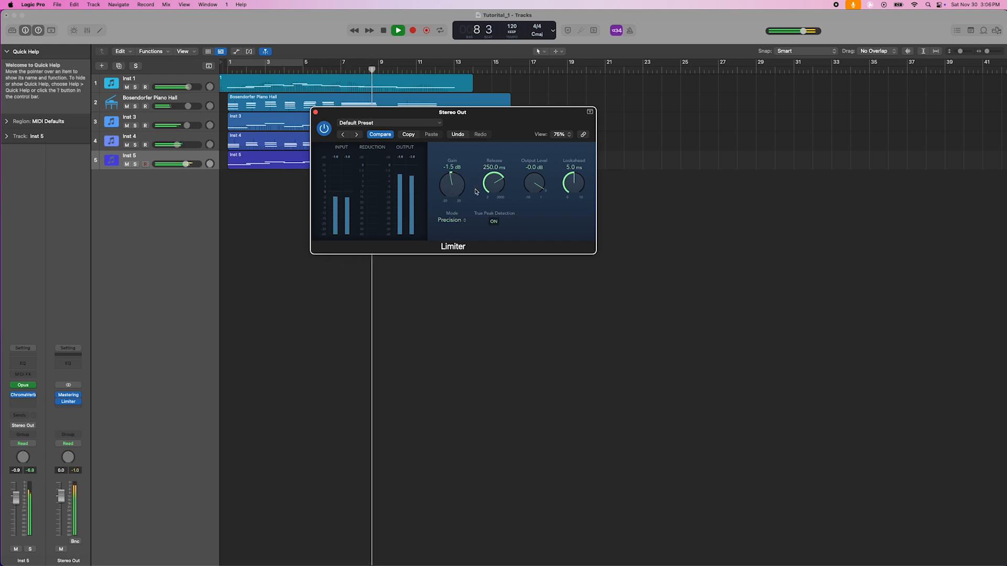
drag(535, 187, 535, 198)
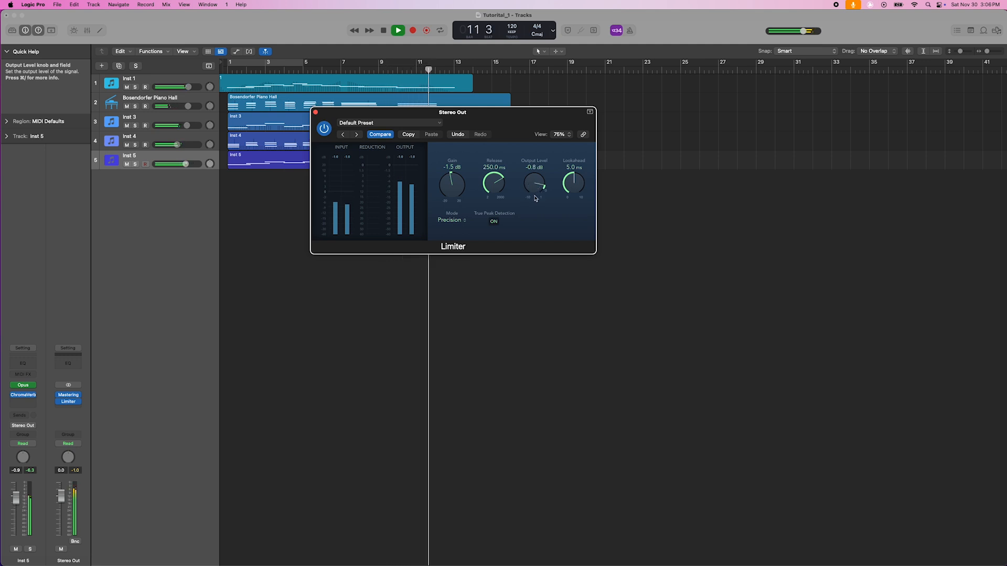
key(space)
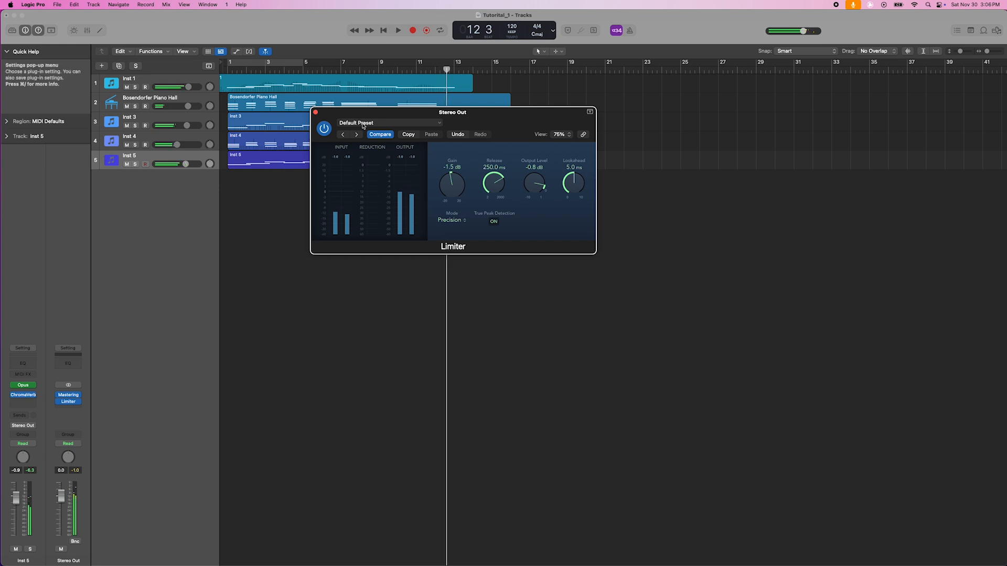
click(316, 112)
Play the piece from the beginning and raise the volumes of Inst 1 to +1.8 dB and Inst 5 to -0.1 dB
click(383, 31)
key(space)
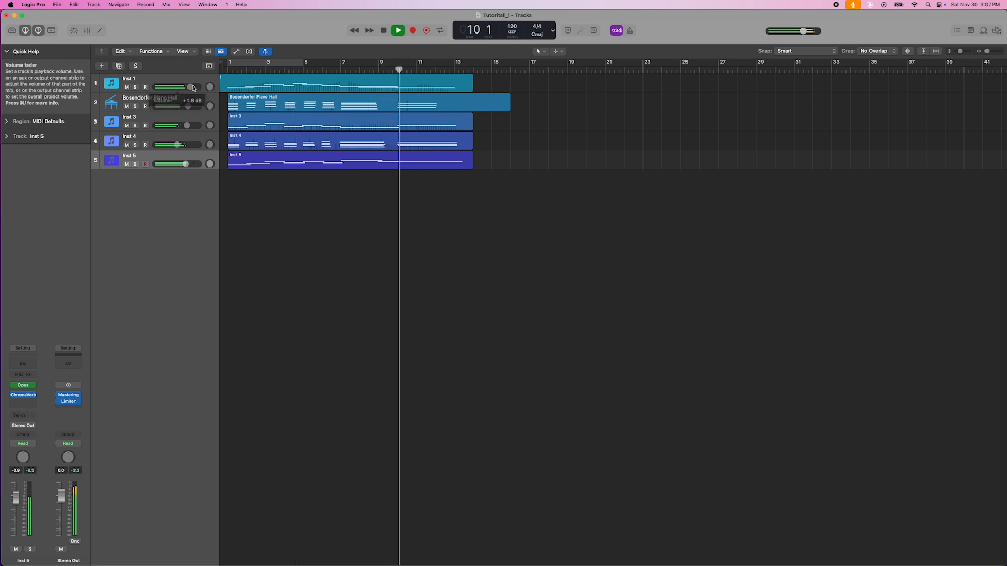
drag(187, 166, 191, 166)
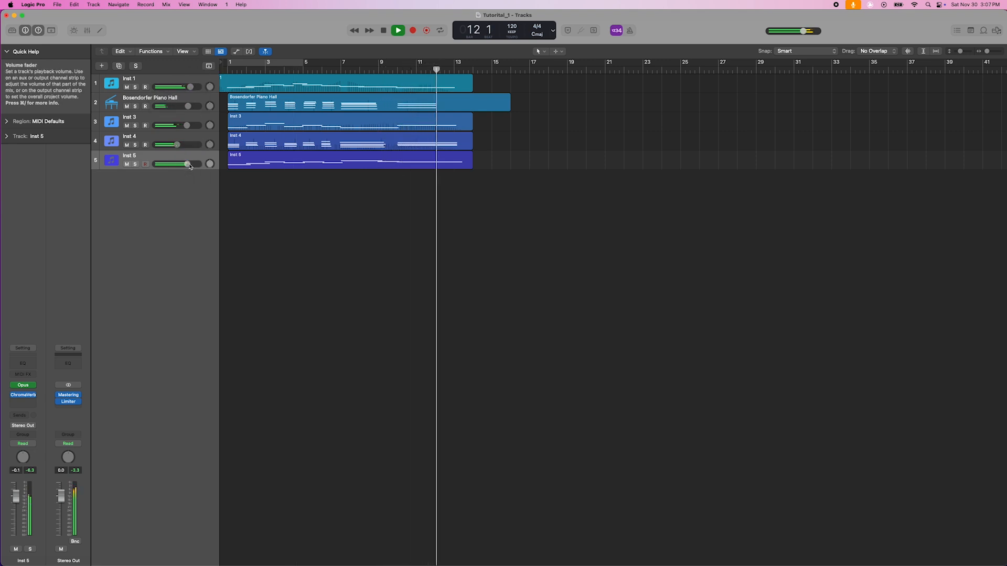
key(space)
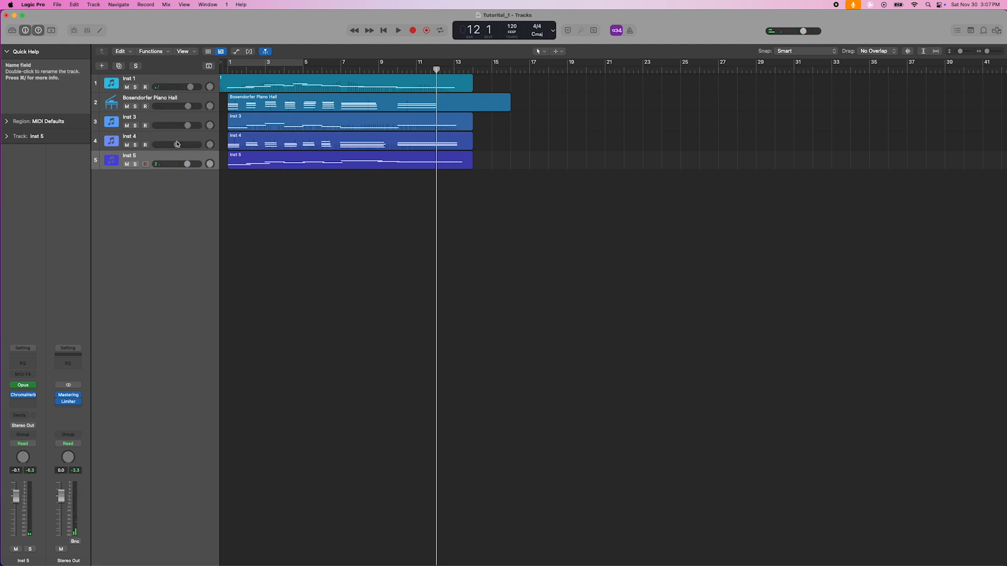
Restart playback from the beginning and slightly raise the Inst 4 track volume
mouse_move(176, 145)
click(397, 30)
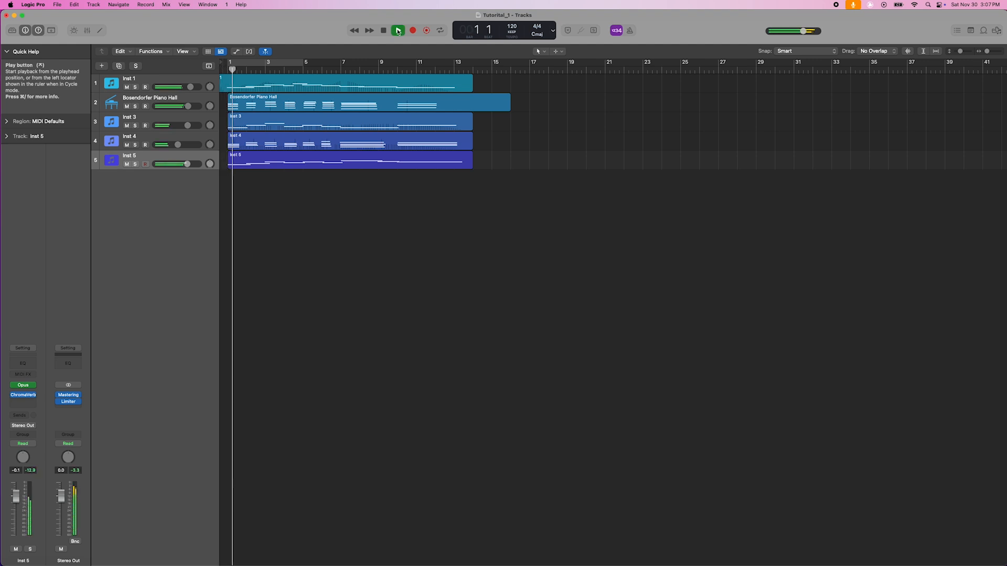
drag(178, 145, 185, 145)
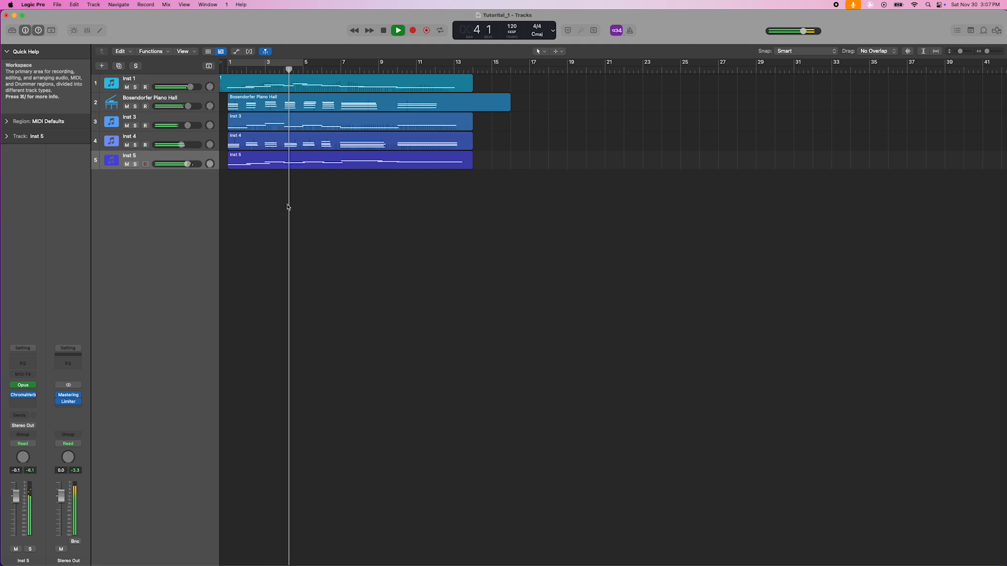
During playback turn on Excite and slightly raise the loudness in the Stereo Out's Mastering Assistant, close it, and return to the beginning, stopped
click(68, 397)
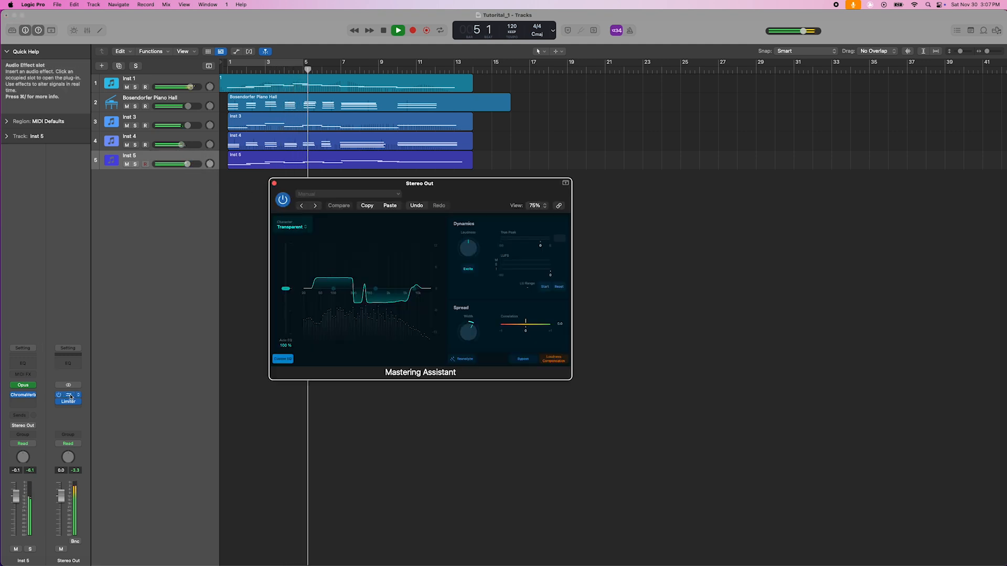
click(468, 269)
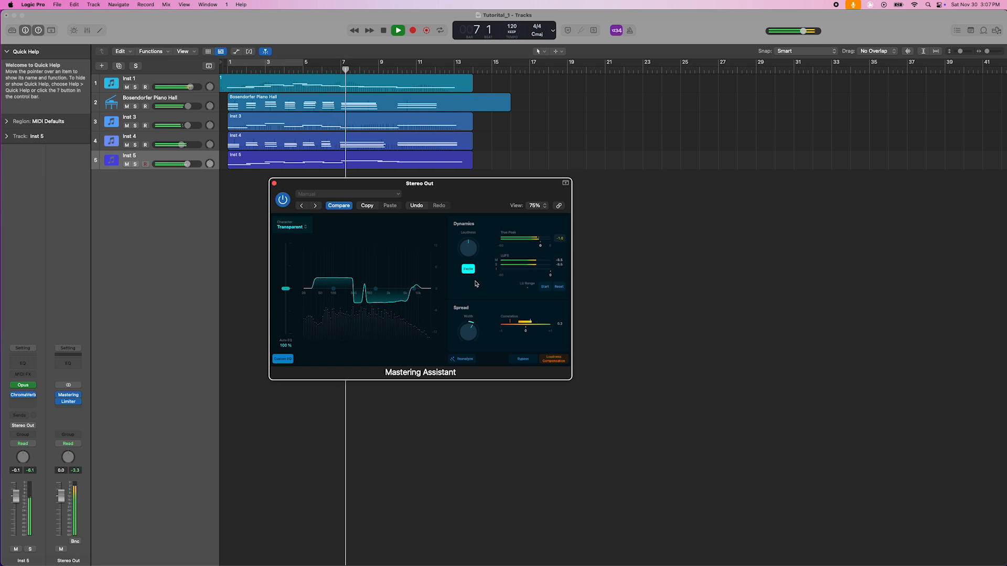
drag(469, 245, 470, 240)
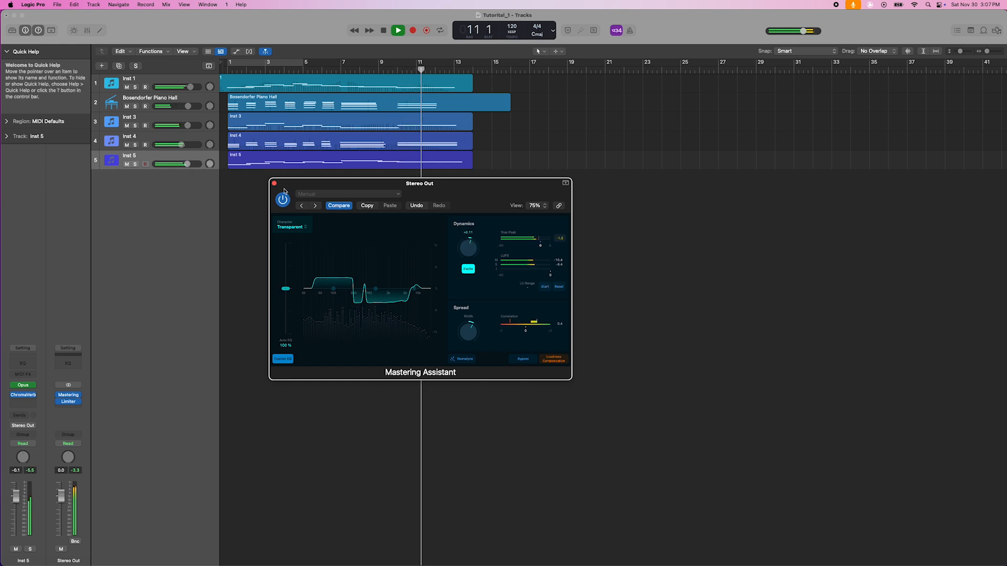
click(274, 184)
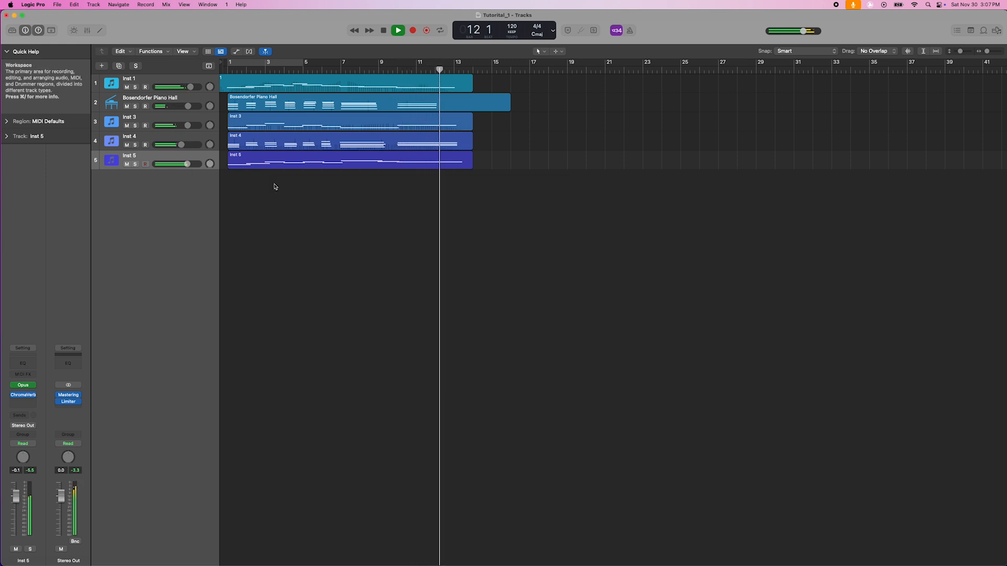
key(space)
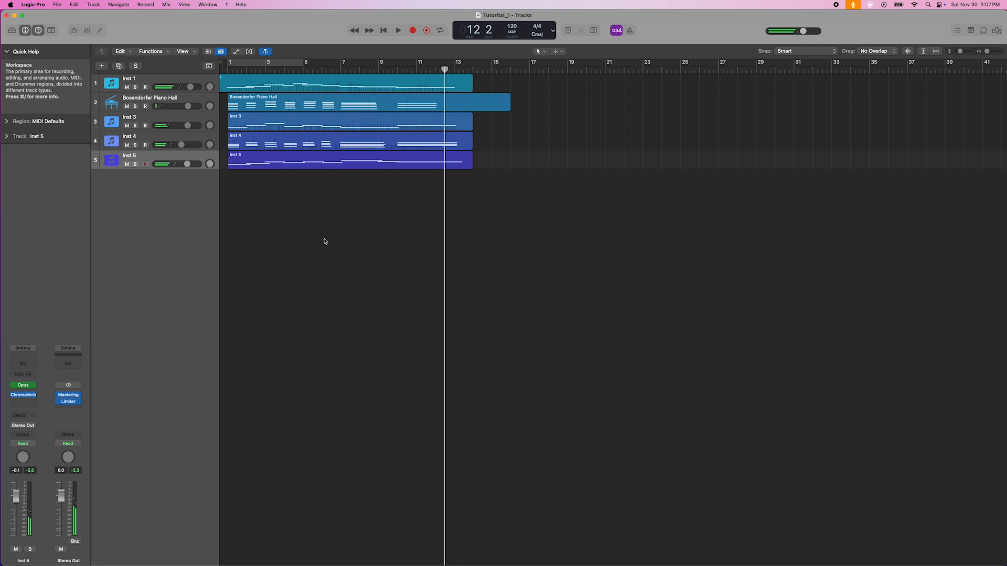
key(Return)
key(space)
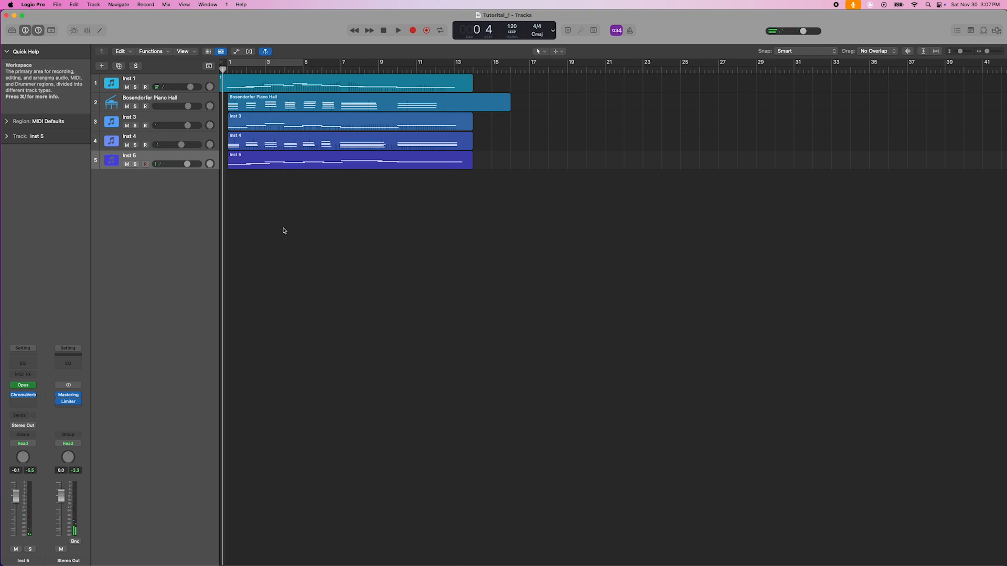
Create an Opus software instrument track and browse EW Hollywood Fantasy Brass to the 3 Wagner Tubas long patches
click(102, 66)
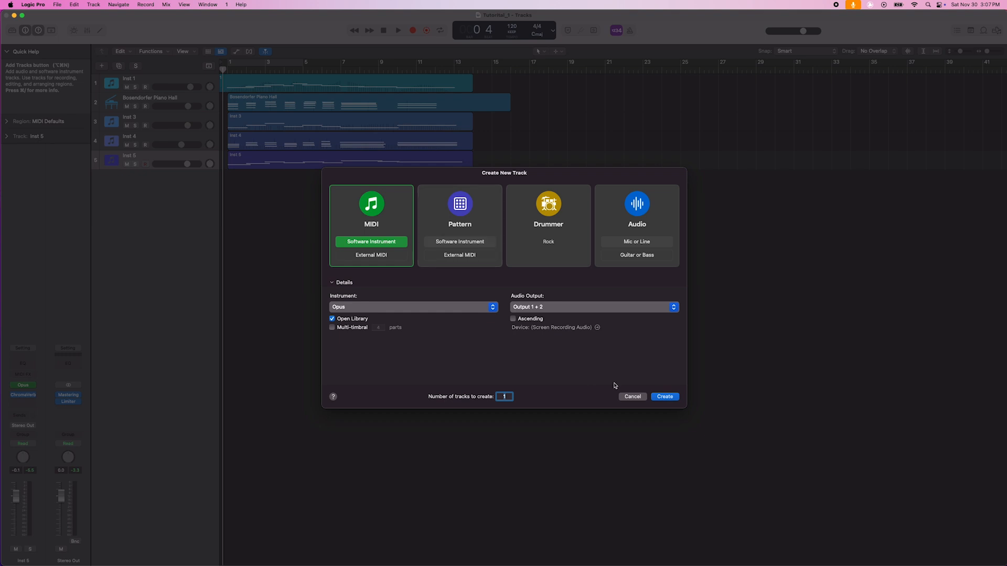
click(663, 397)
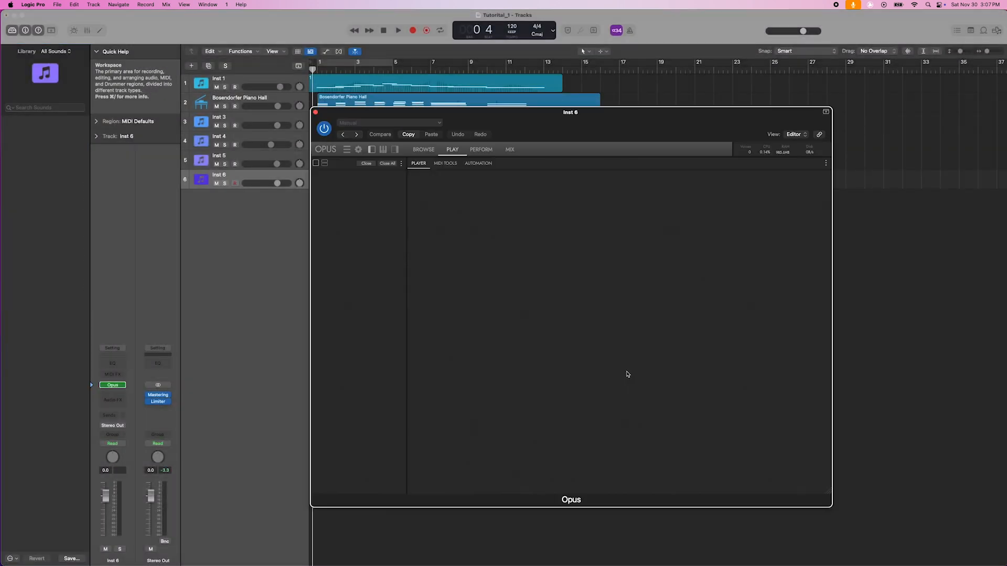
click(425, 150)
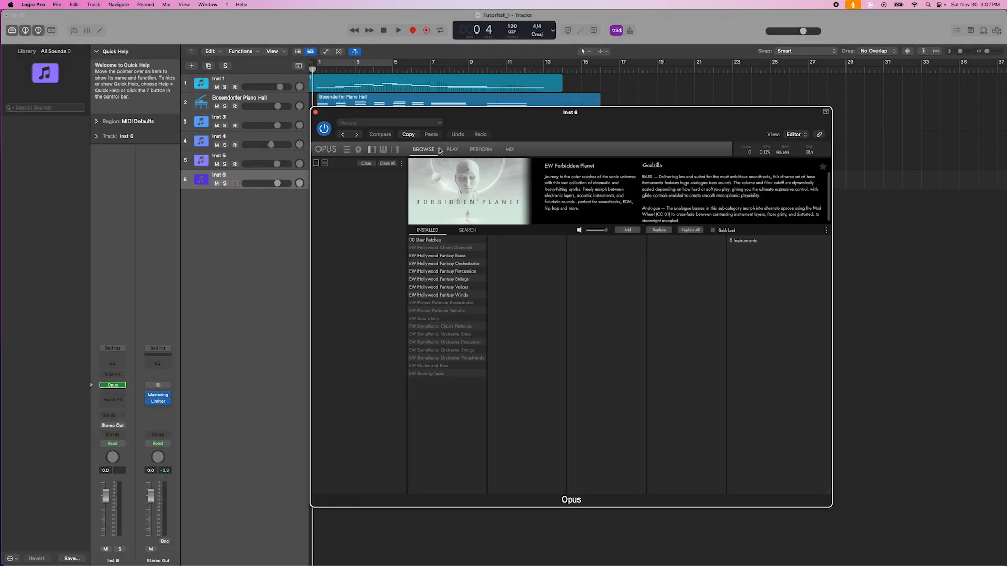
click(454, 257)
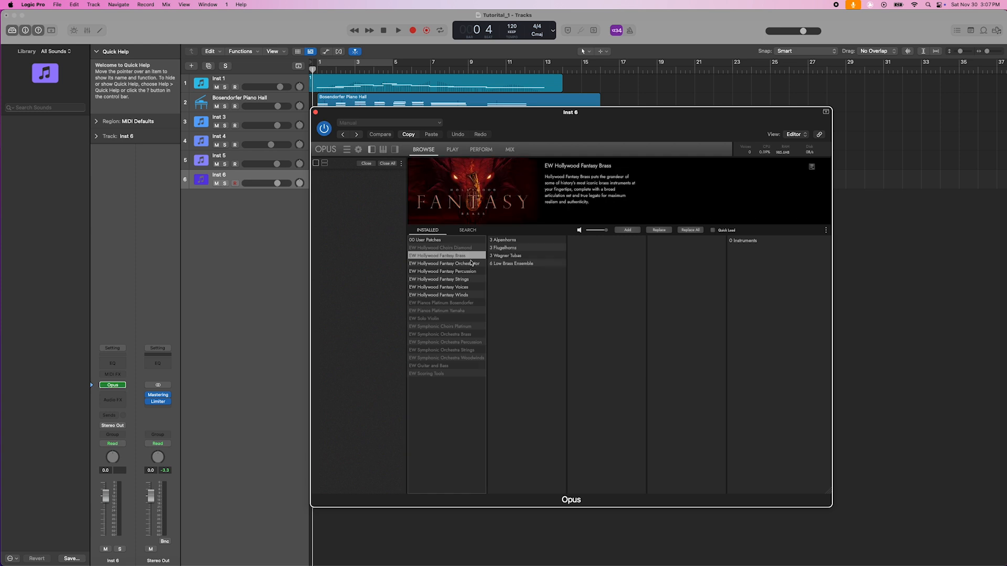
click(503, 258)
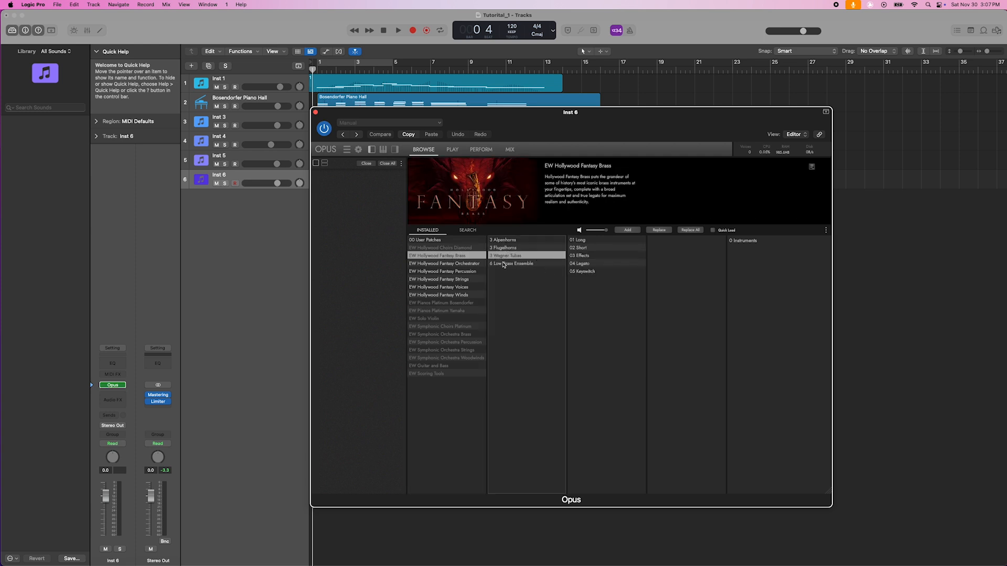
click(580, 241)
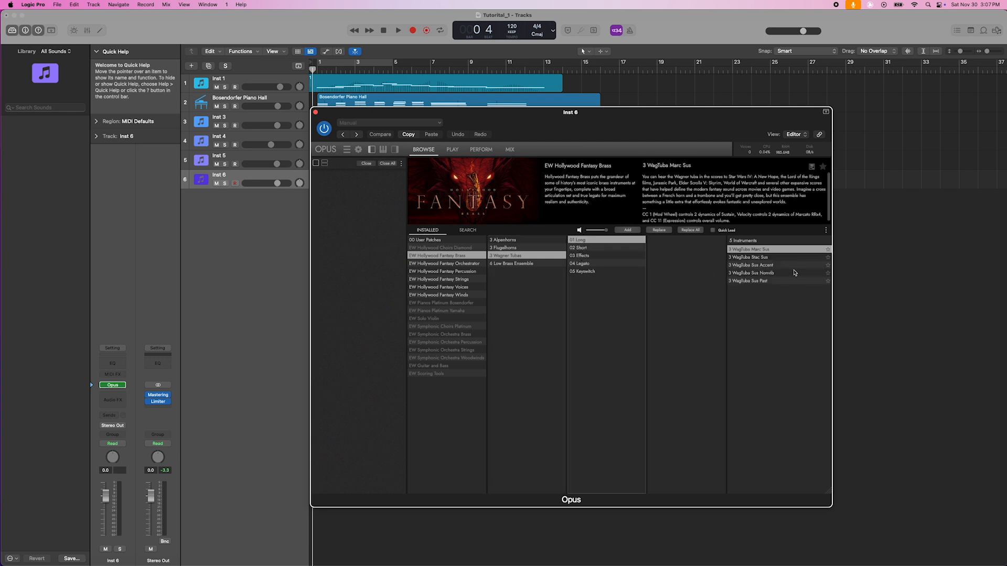
Audition the long Wagner tuba patches, load 3 WagTuba Sus Past, and show its player view
click(756, 258)
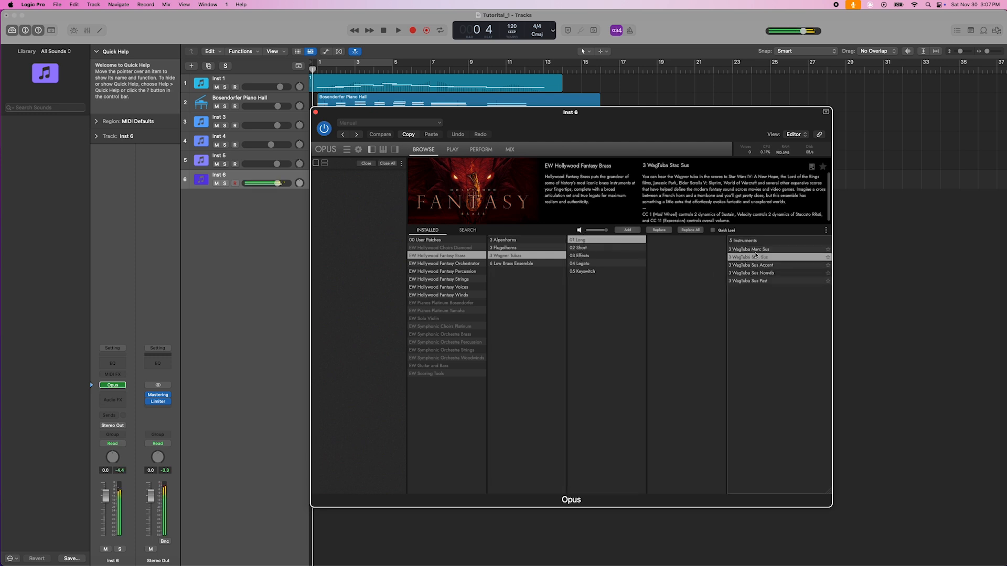
click(754, 250)
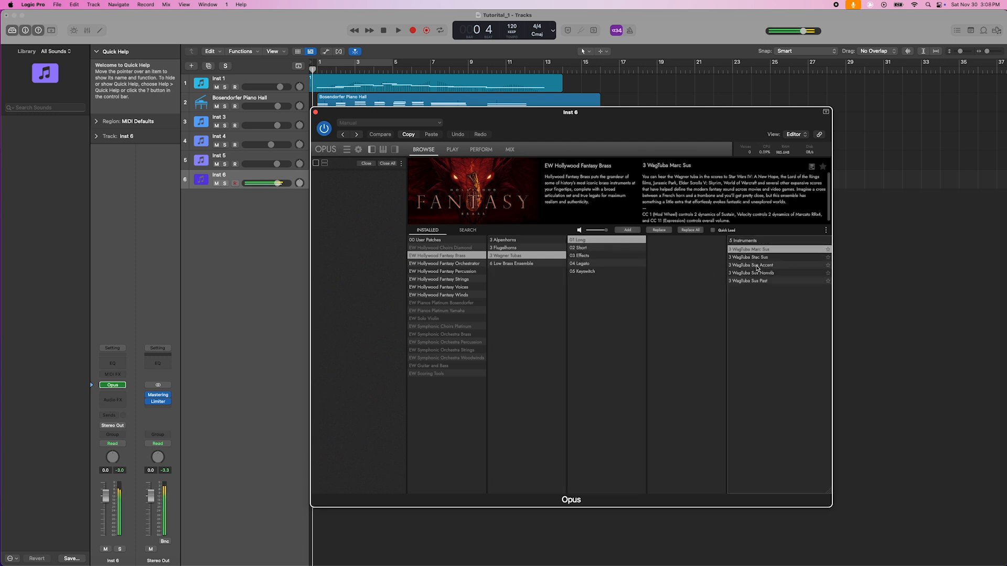
click(754, 273)
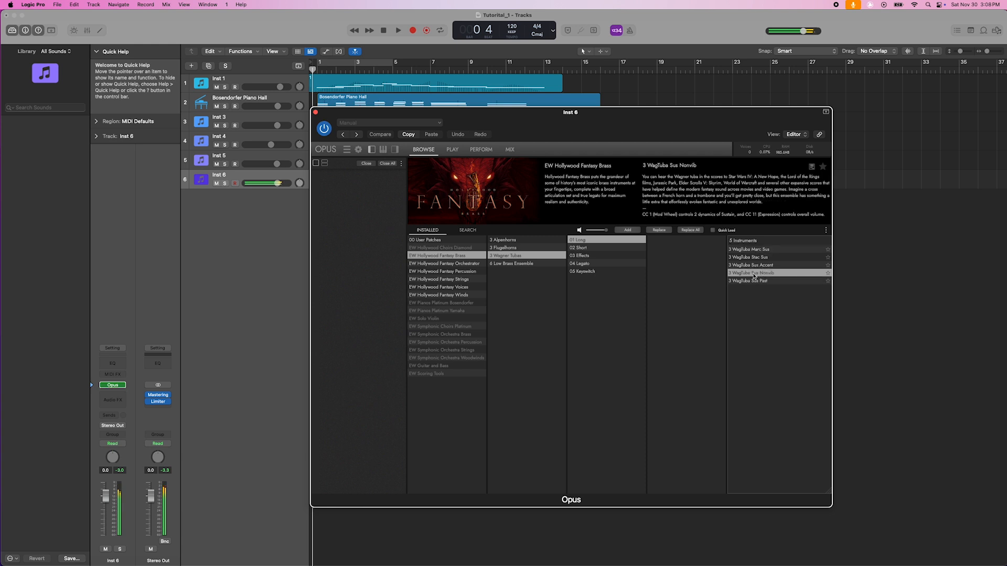
click(753, 282)
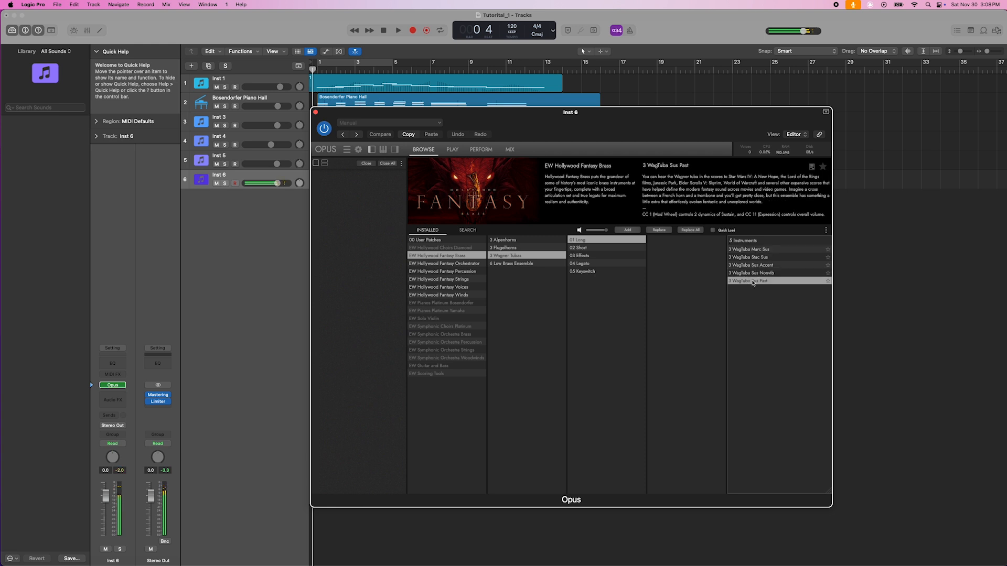
double_click(754, 281)
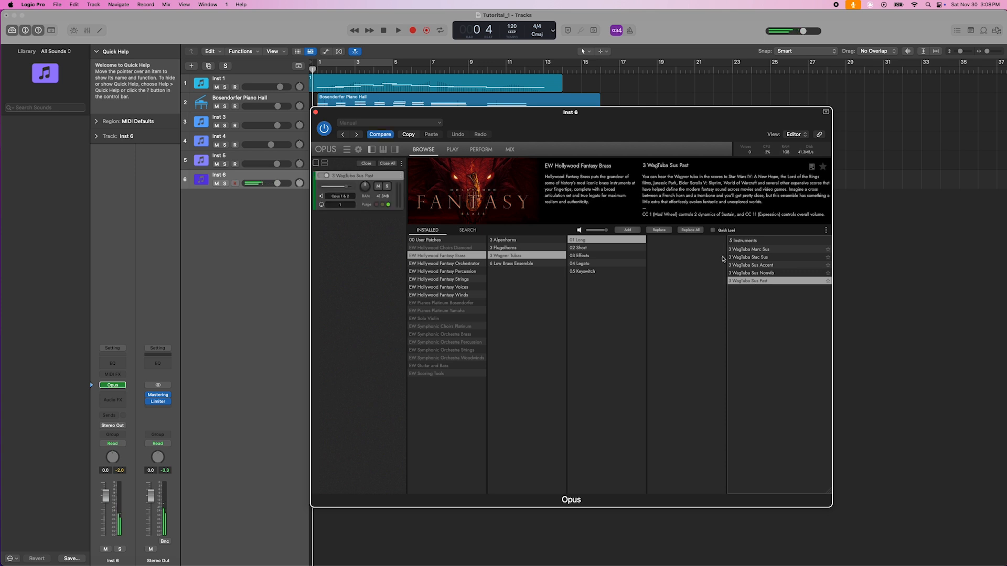
click(451, 152)
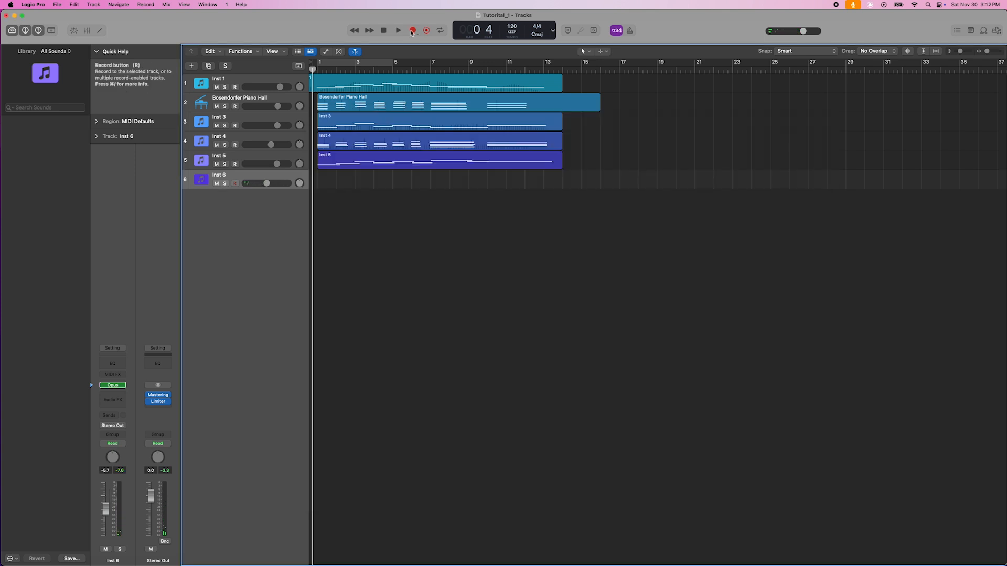
Record a Wagner tuba part on Inst 6 from the start until bar 14, then play the piece from the beginning
click(413, 30)
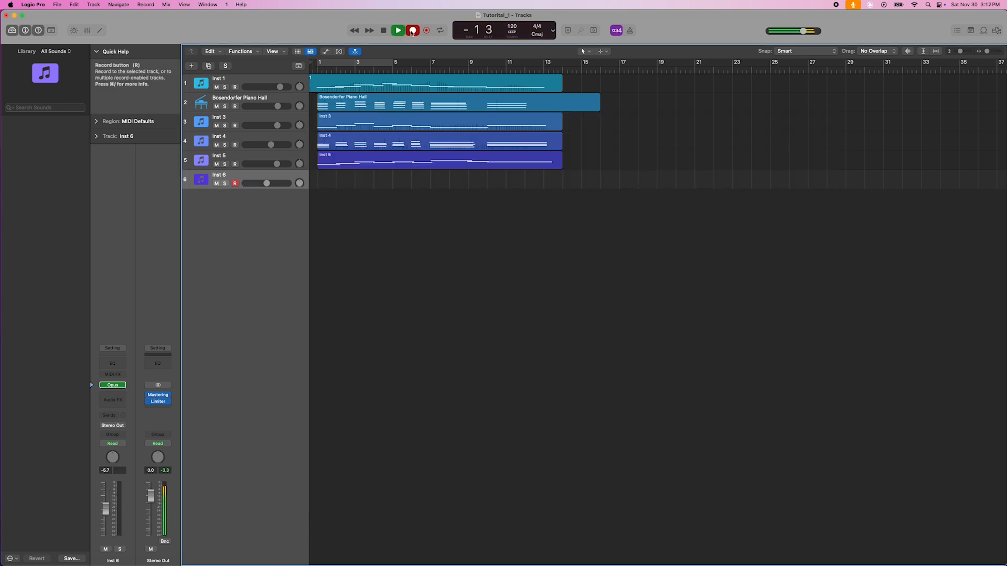
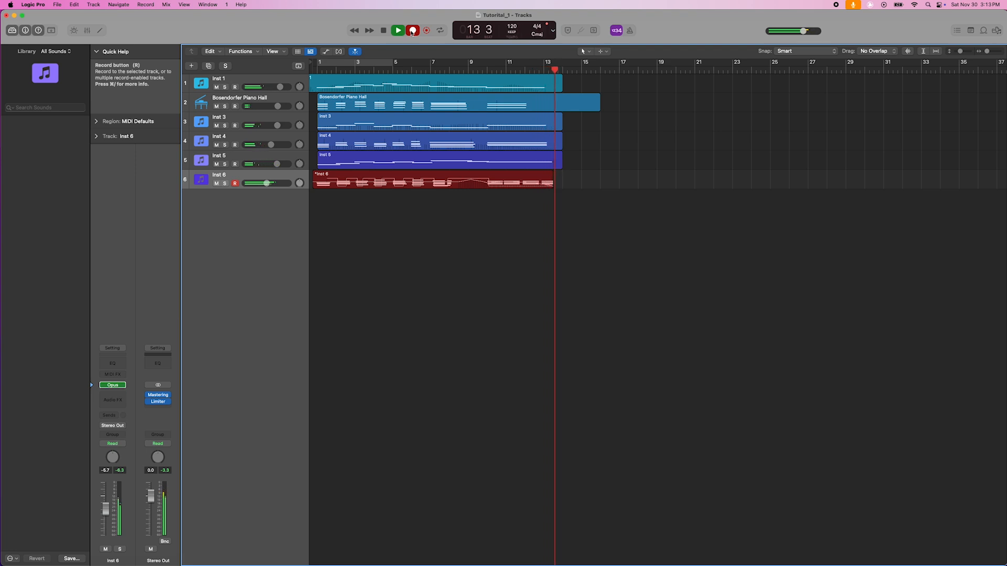
click(413, 31)
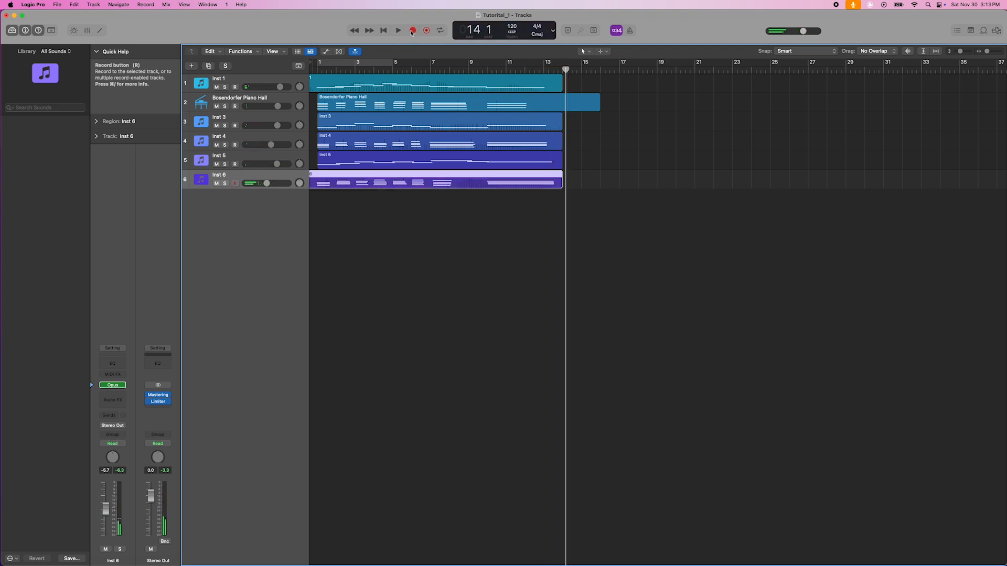
click(384, 31)
click(398, 31)
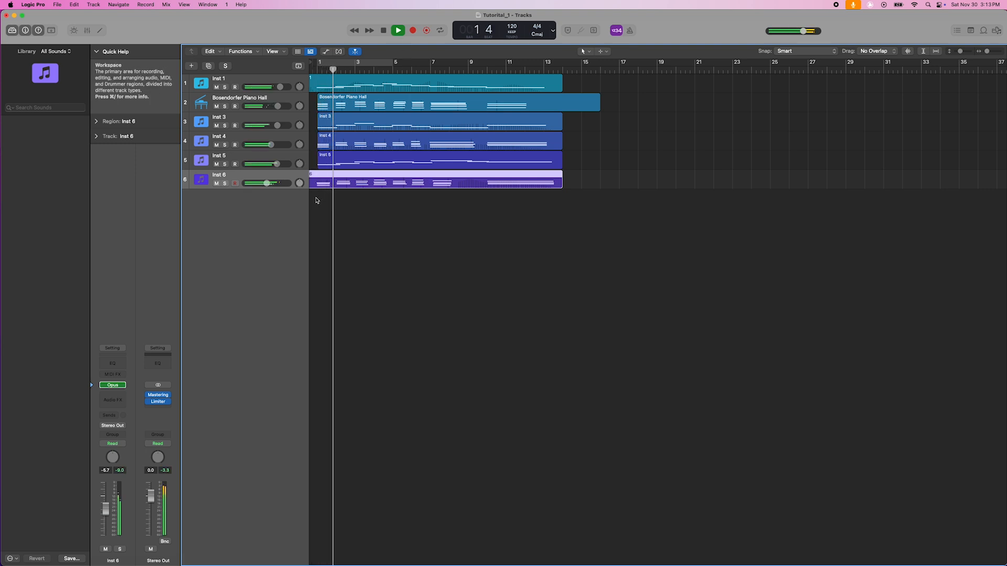
During playback lower Inst 6 to -6.8 dB, hide the Library, slightly raise the Inst 5 volume, and stop at bar 14
click(267, 183)
drag(267, 183, 262, 183)
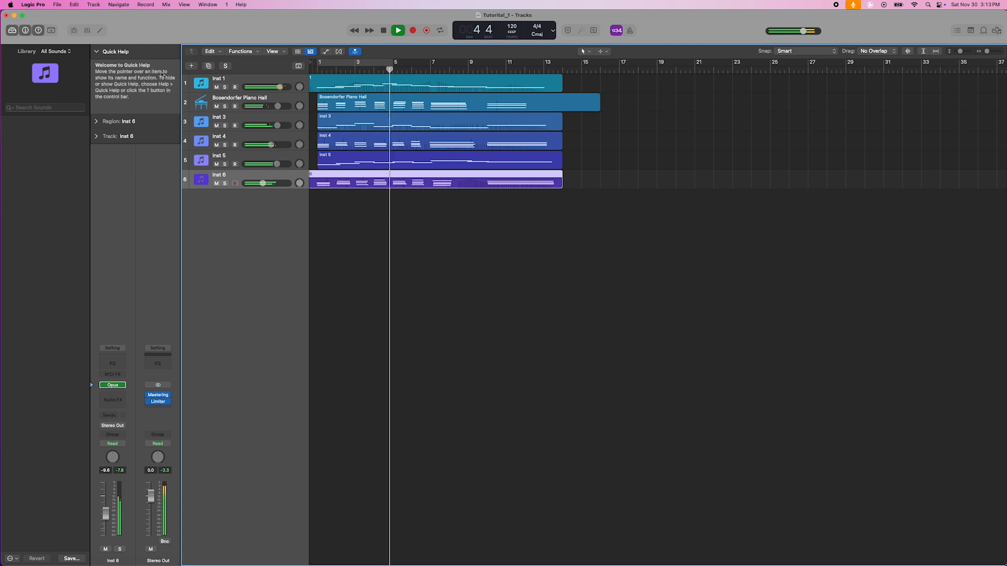
click(13, 30)
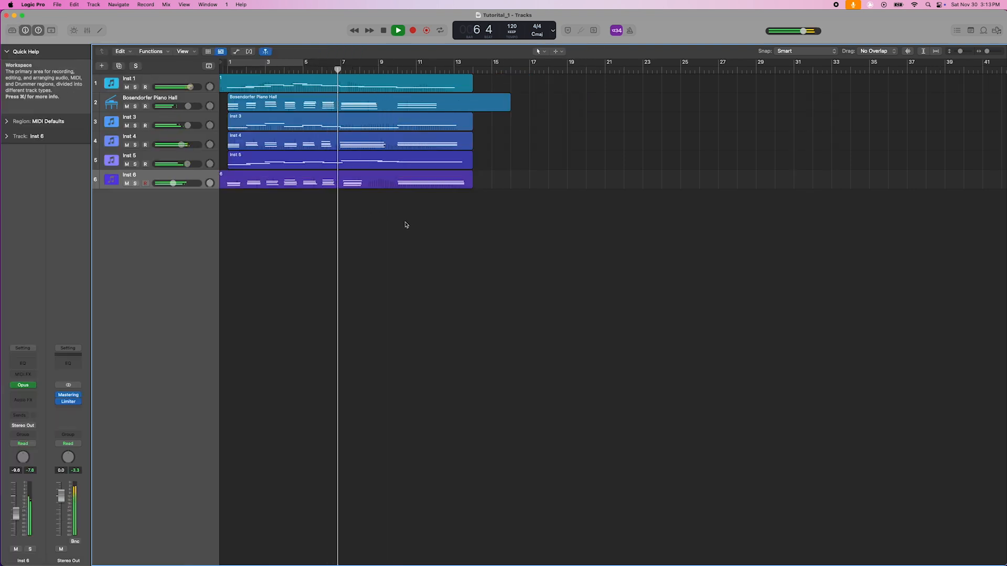
click(188, 164)
drag(188, 163, 189, 164)
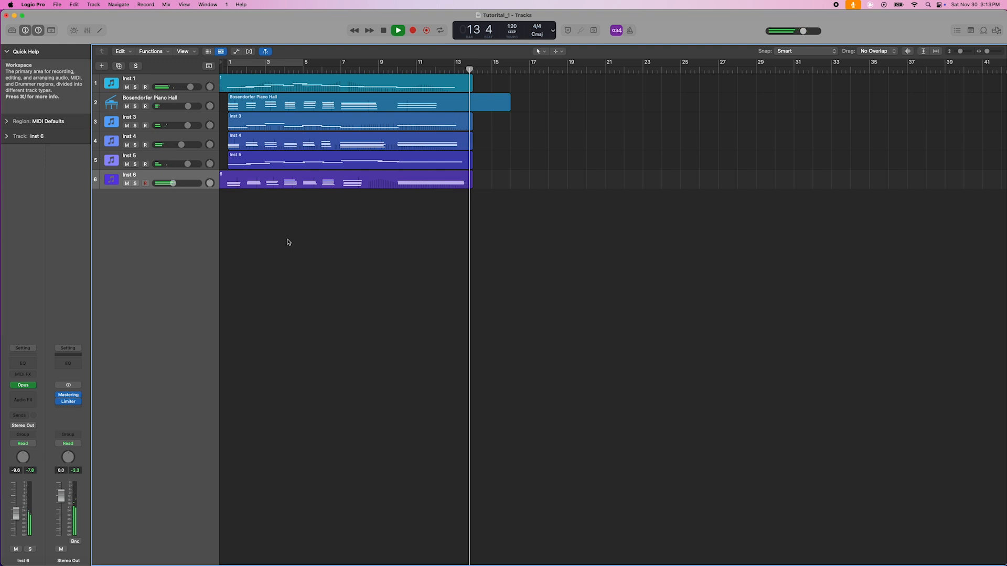
key(space)
With the Library shown, create a software instrument track with an empty channel strip and load Cymbal Swell by searching for "swell"
click(342, 186)
key(y)
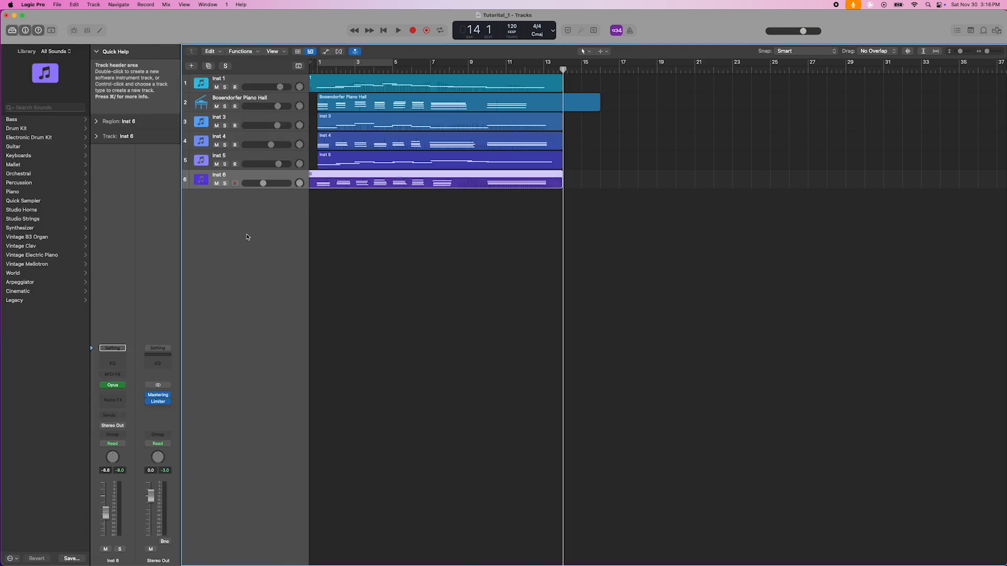
click(191, 66)
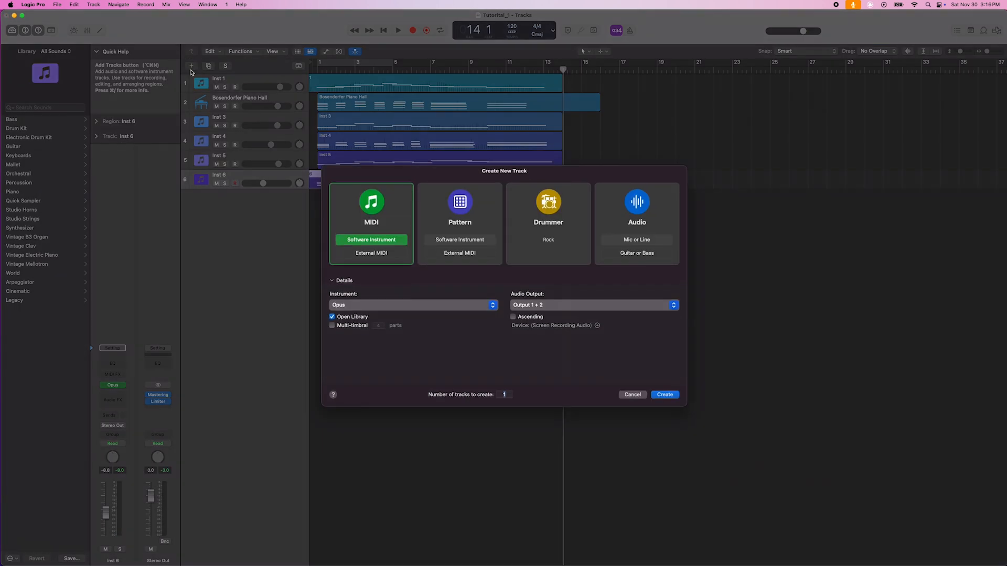
click(371, 310)
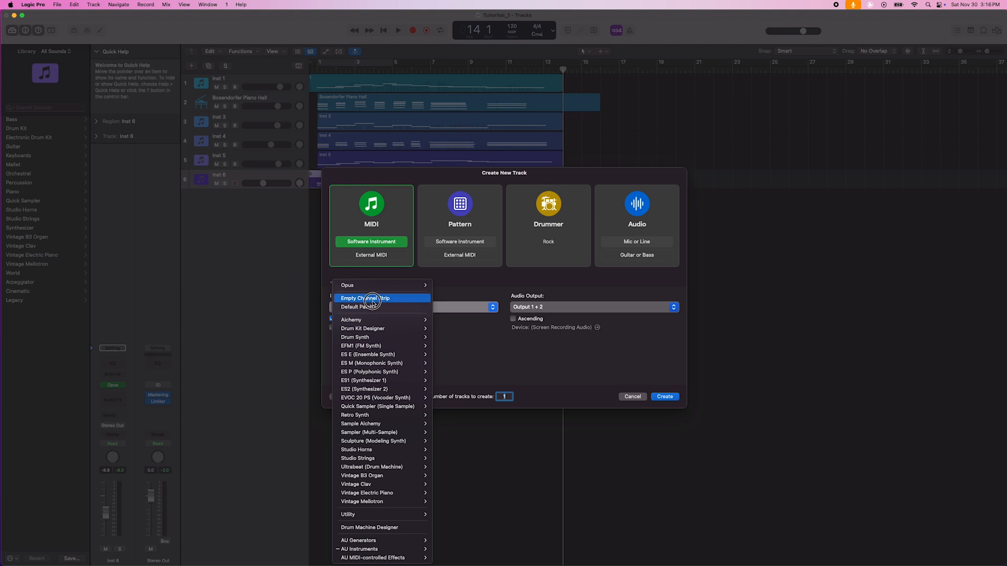
click(374, 298)
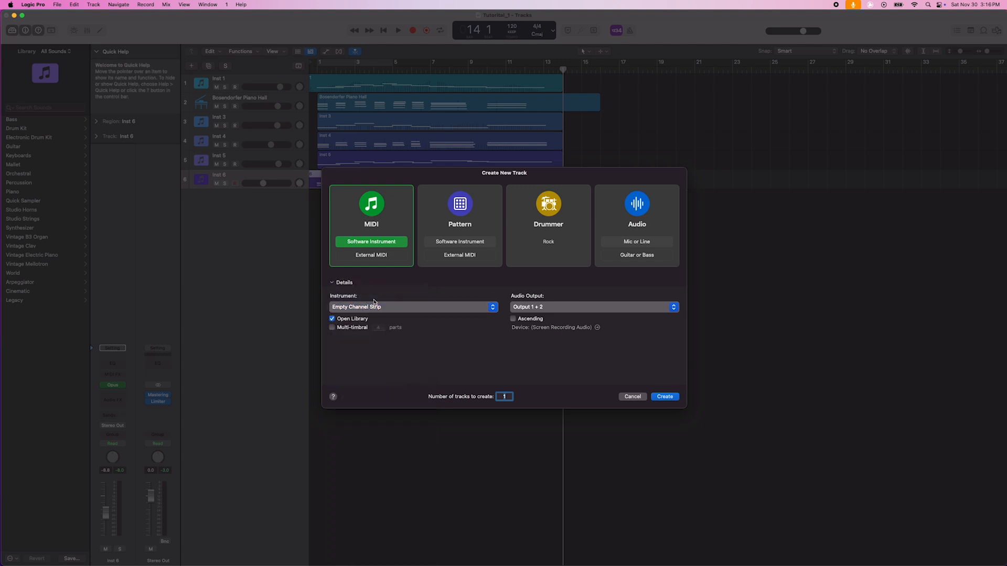
click(661, 398)
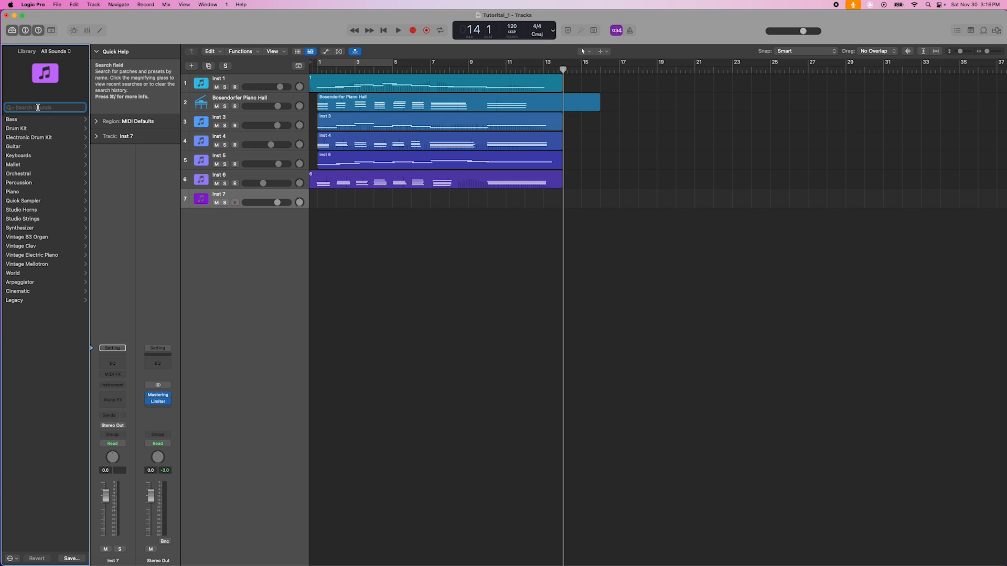
text(swell)
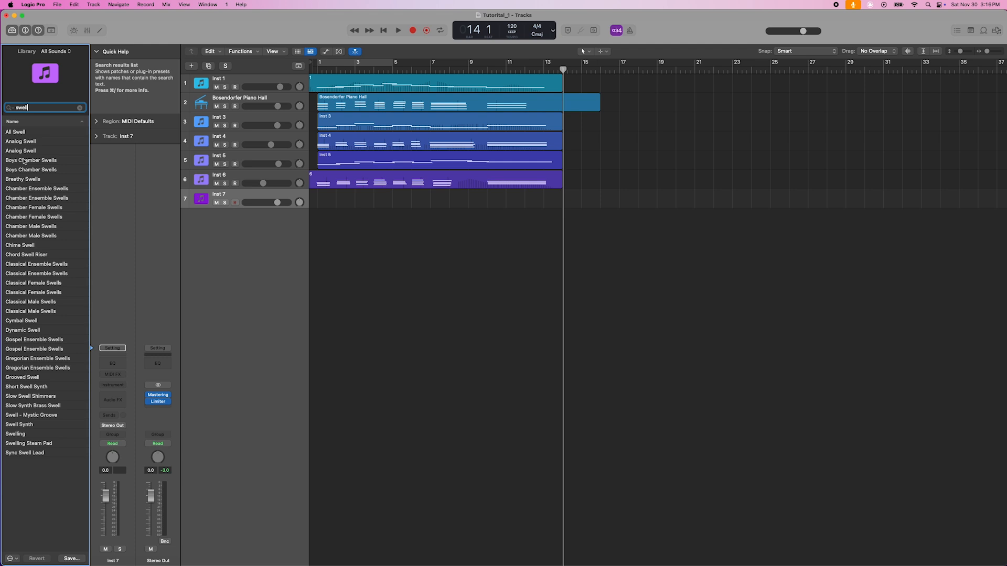
click(23, 322)
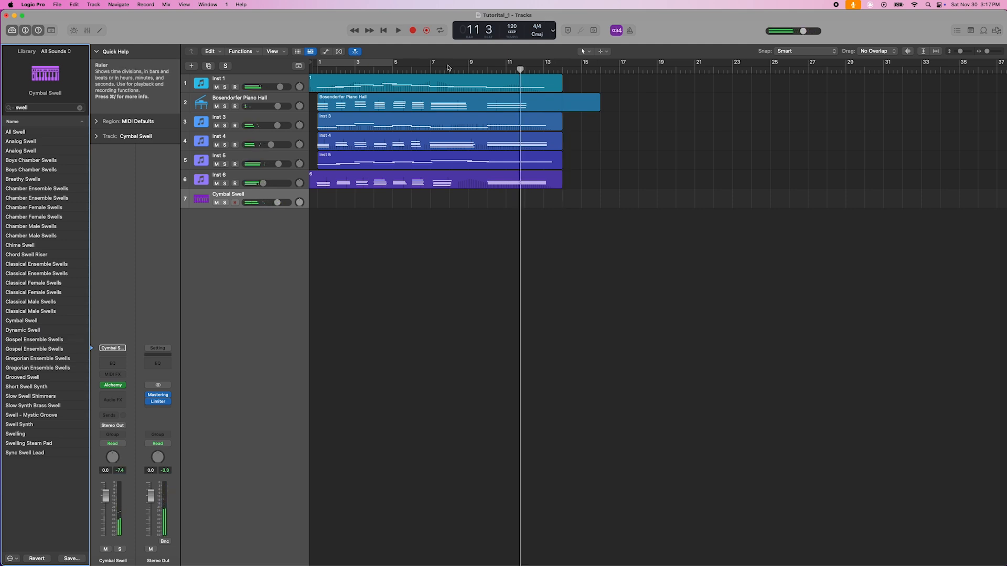
Record a cymbal swell on the Cymbal Swell track, starting the recording from bar 8 and stopping around bar 12
click(449, 69)
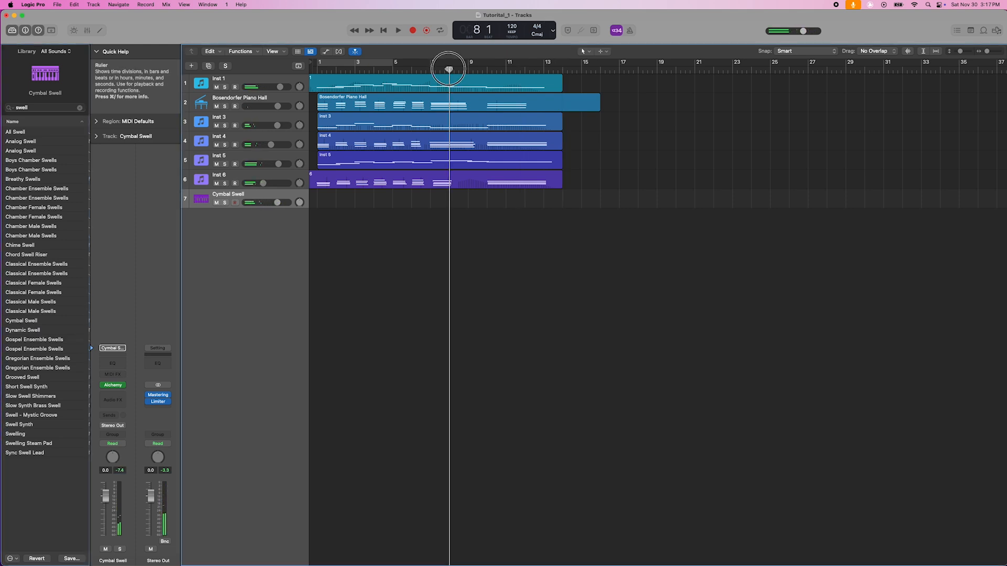
click(413, 30)
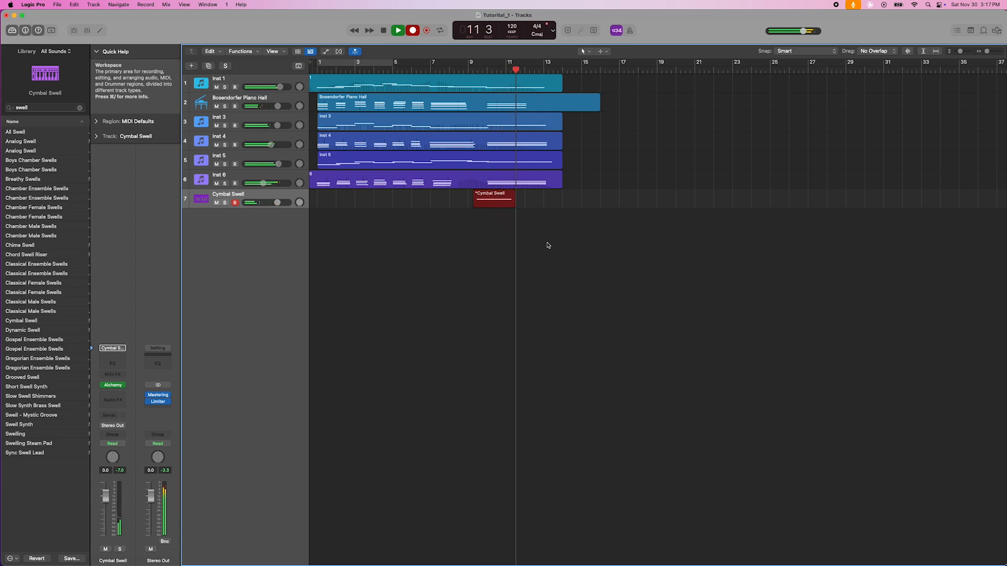
key(space)
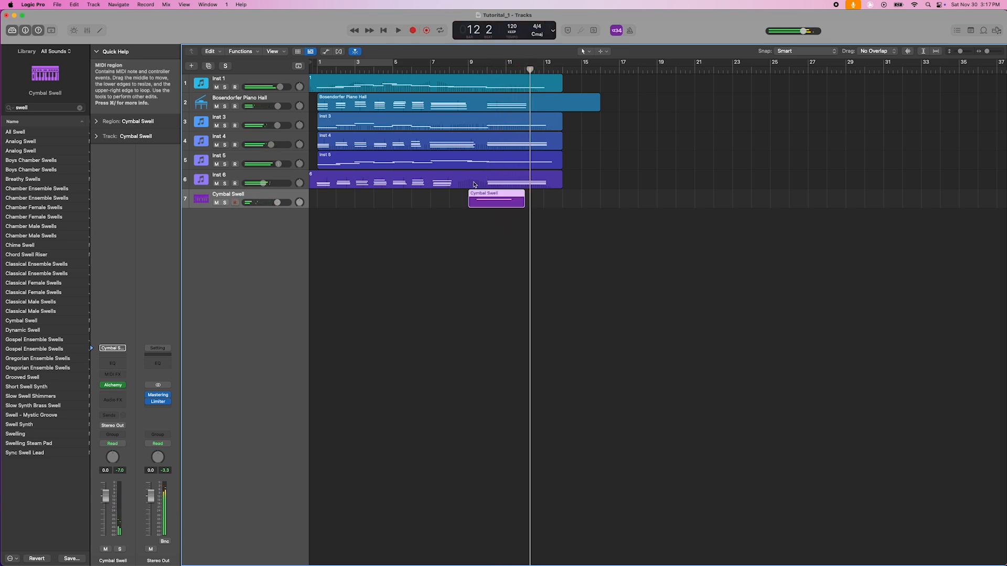
Play the piece until bar 10, then shift the Cymbal Swell region slightly later, to just past bar 9
click(383, 31)
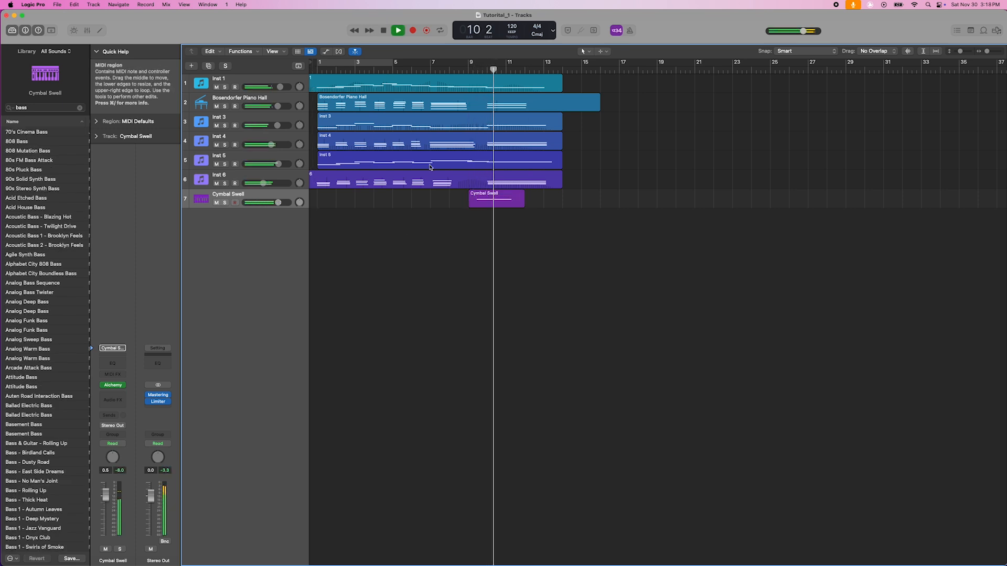
key(space)
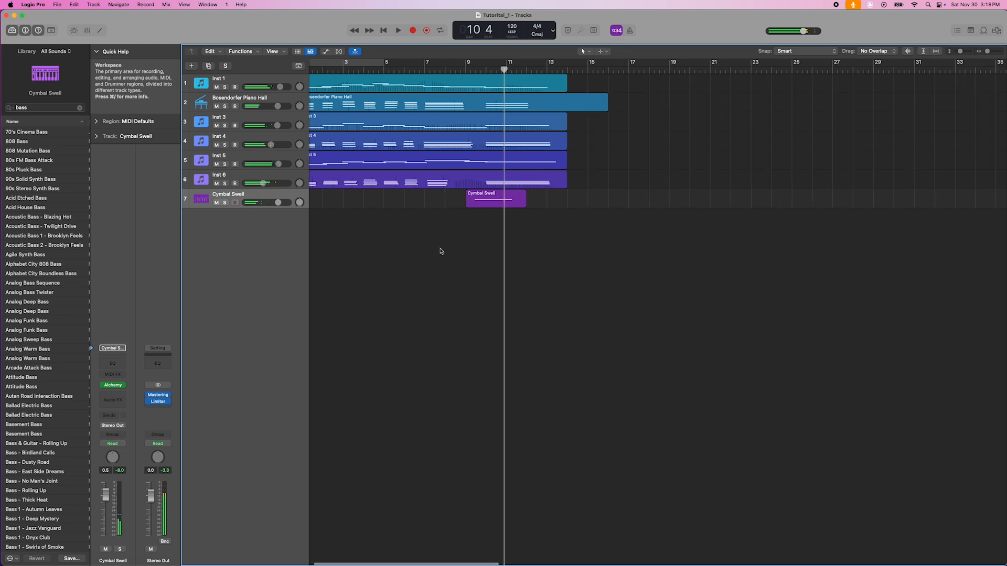
key(super+Right)
key(super+Right)
click(396, 205)
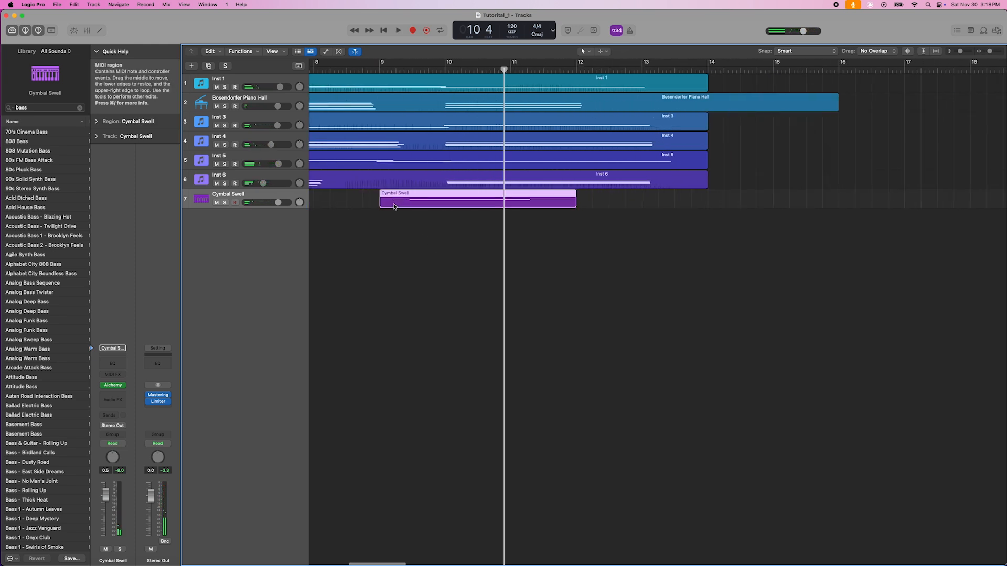
drag(394, 206, 398, 205)
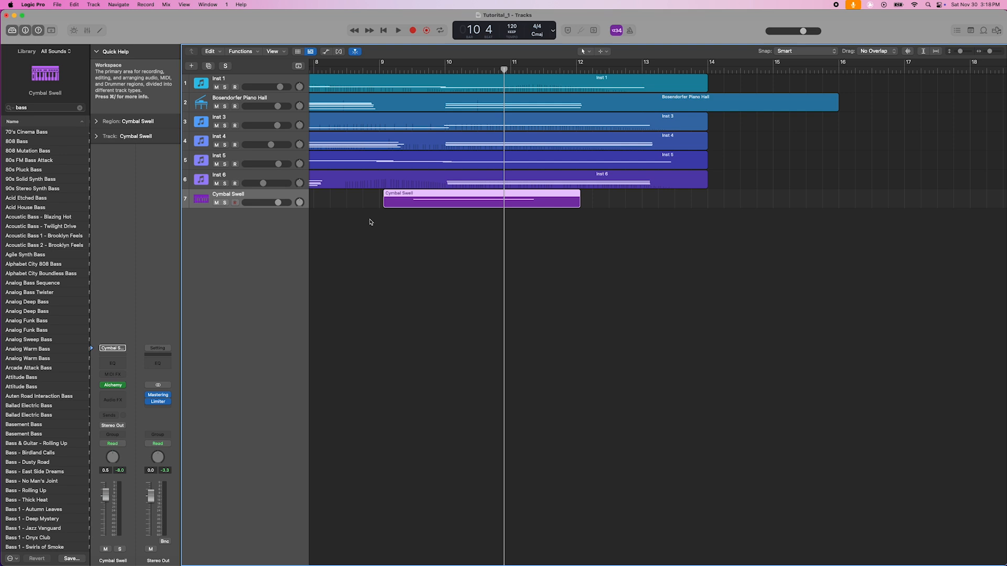
Play the piece from about bar 5 to check the moved cymbal swell, hide the Library, and stop around bar 12
scroll(370, 222, left, 10)
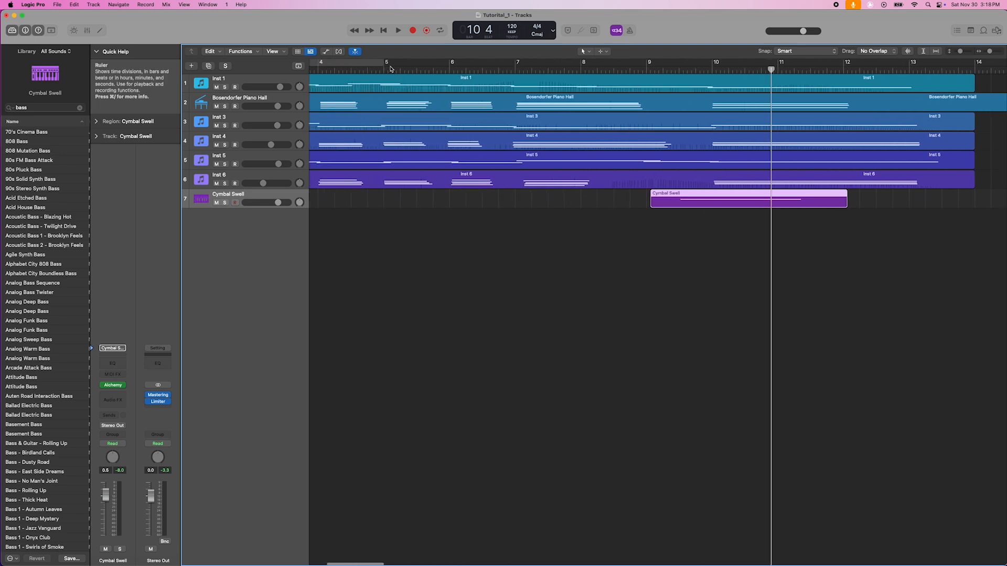
click(379, 68)
key(space)
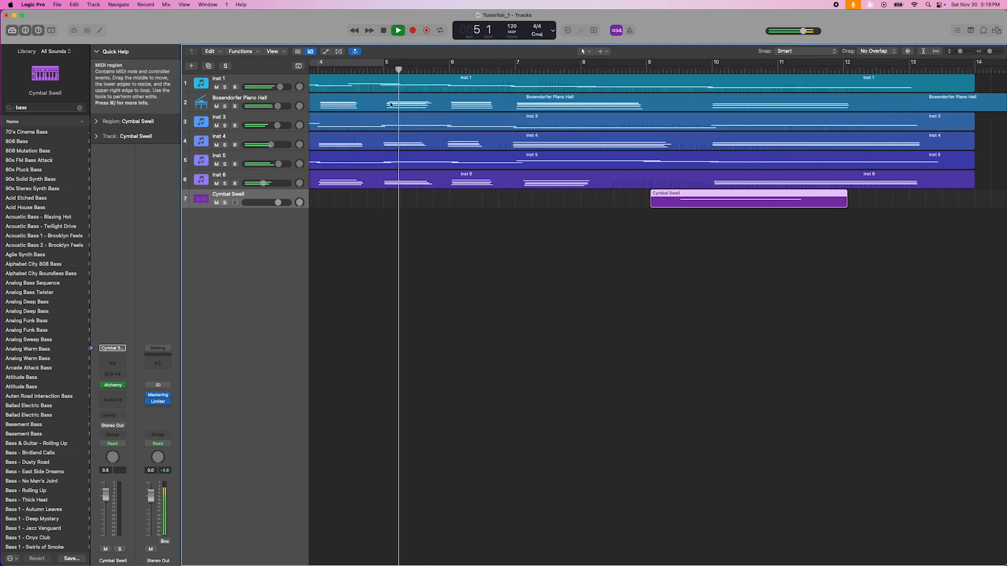
key(super+Left)
key(super+Left)
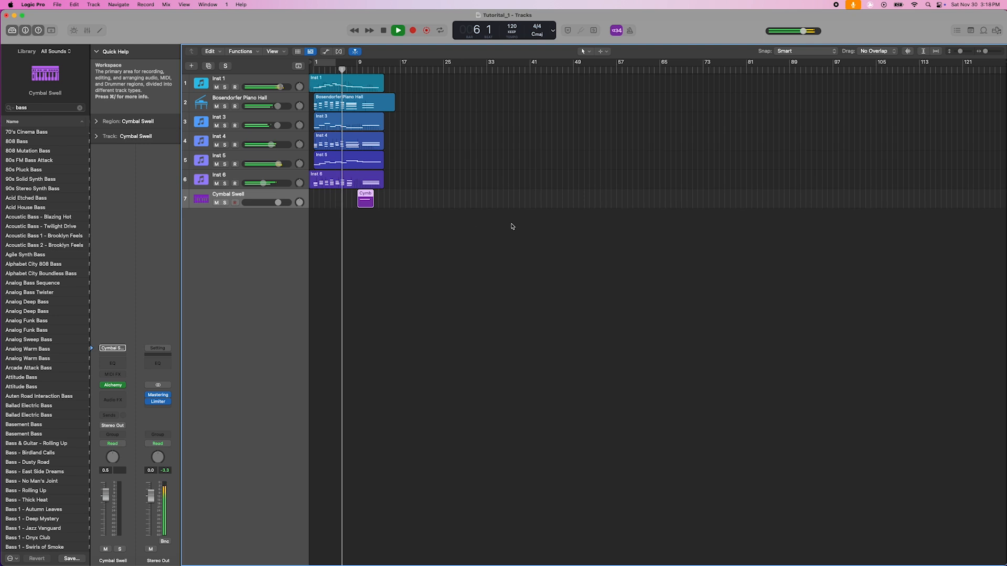
key(super+Right)
key(super+Right)
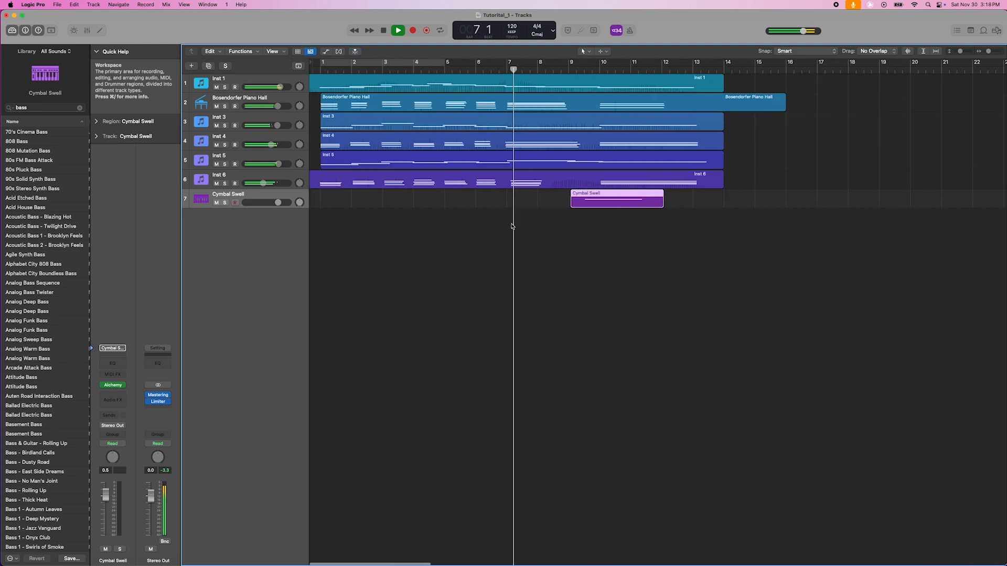
click(587, 282)
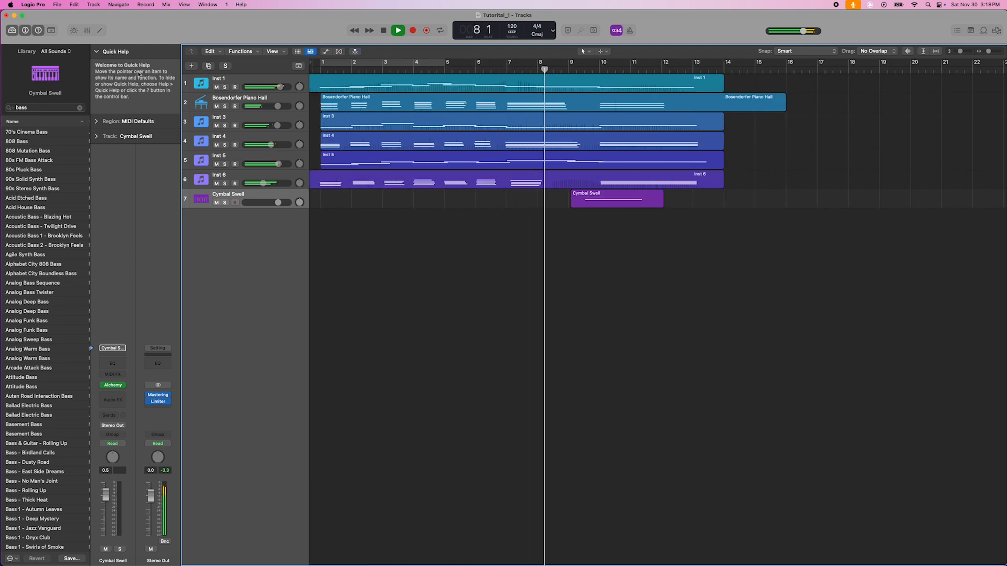
click(12, 29)
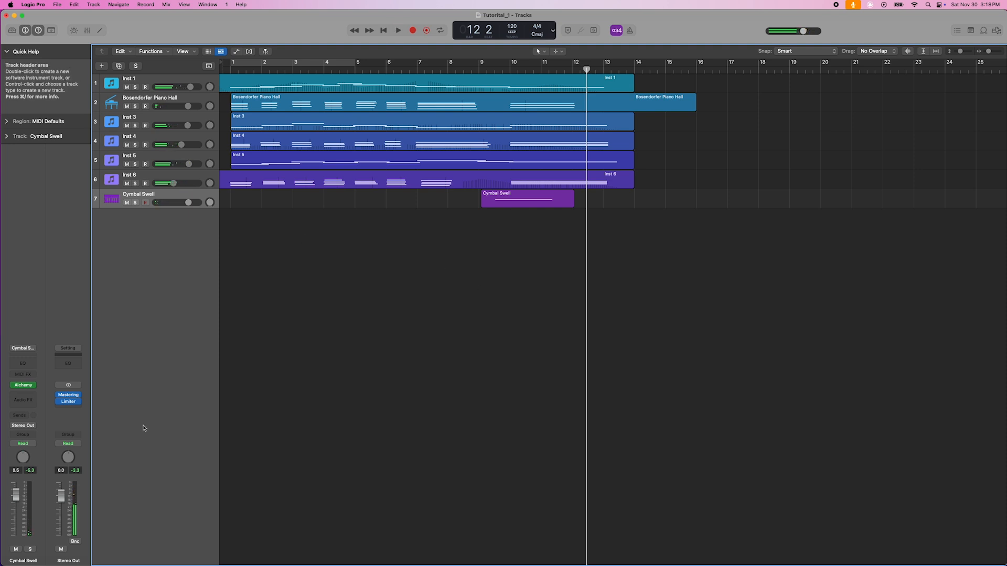
Add a stereo ChromaVerb to Cymbal Swell with dry at 70%, wet at 79% and the Theatre room type
click(21, 396)
mouse_move(55, 423)
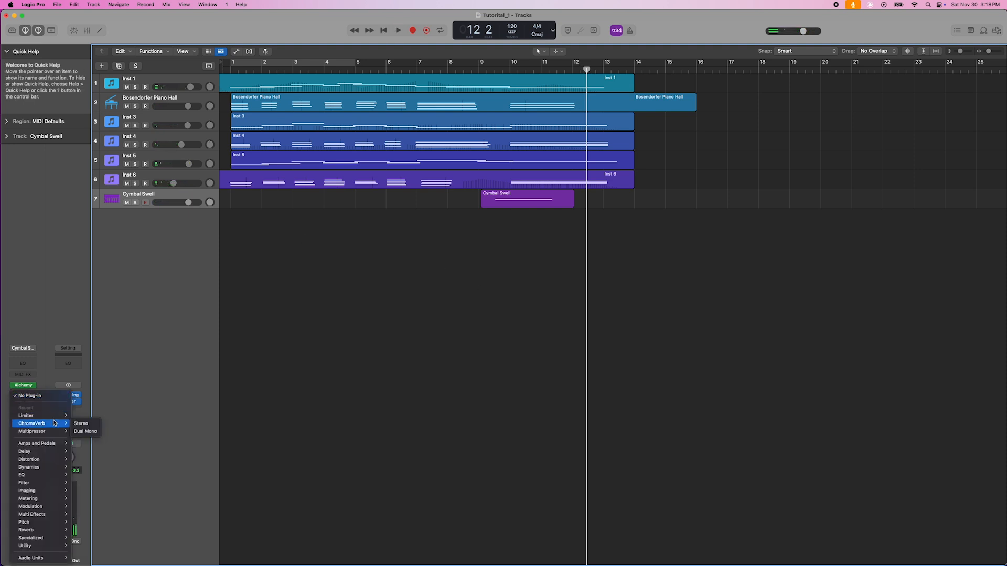
click(81, 423)
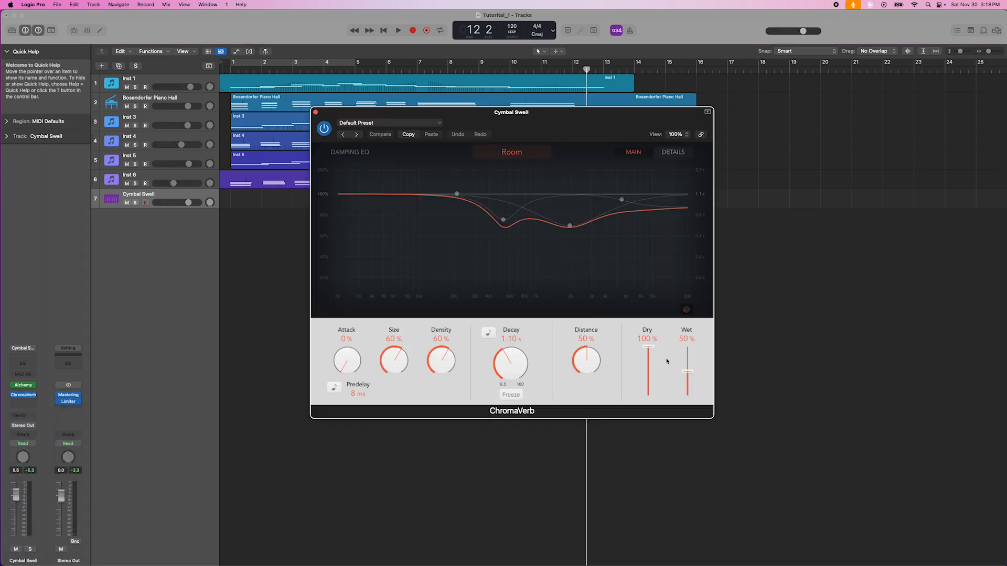
drag(689, 361, 688, 357)
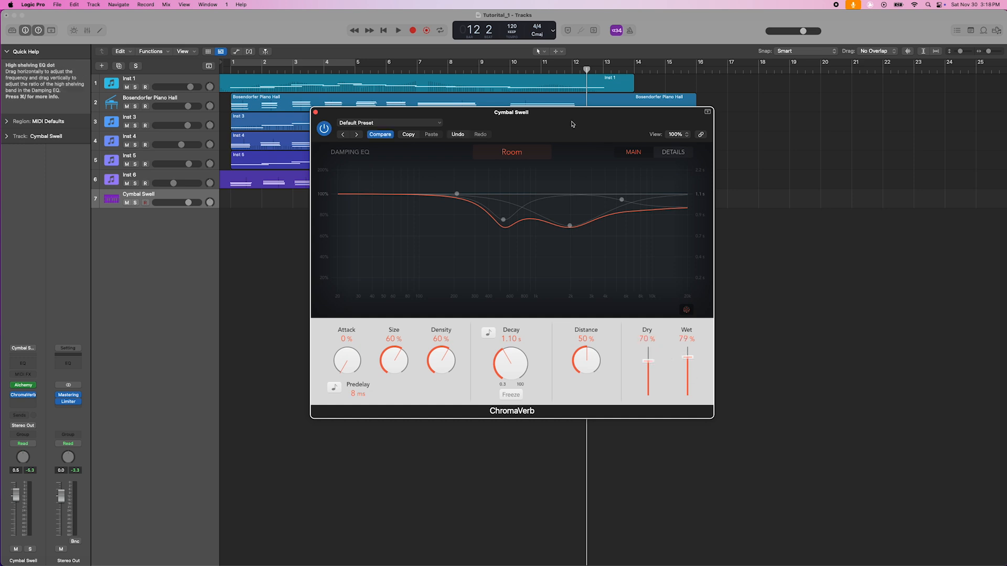
drag(572, 125, 566, 243)
click(505, 270)
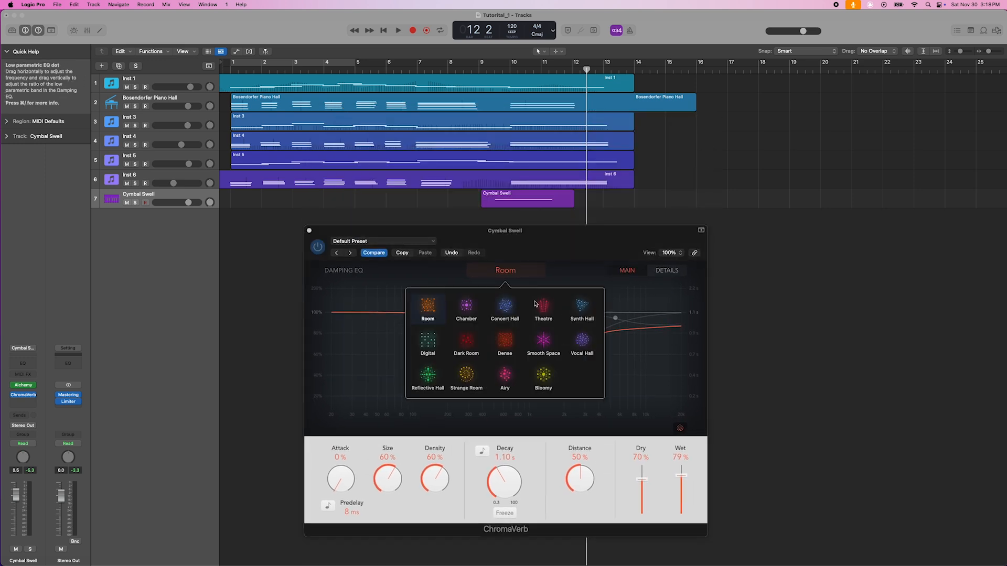
Audition the reverb from just before bar 8 until bar 12, close ChromaVerb, and set the Inst 3 volume to 1.4 dB
click(442, 71)
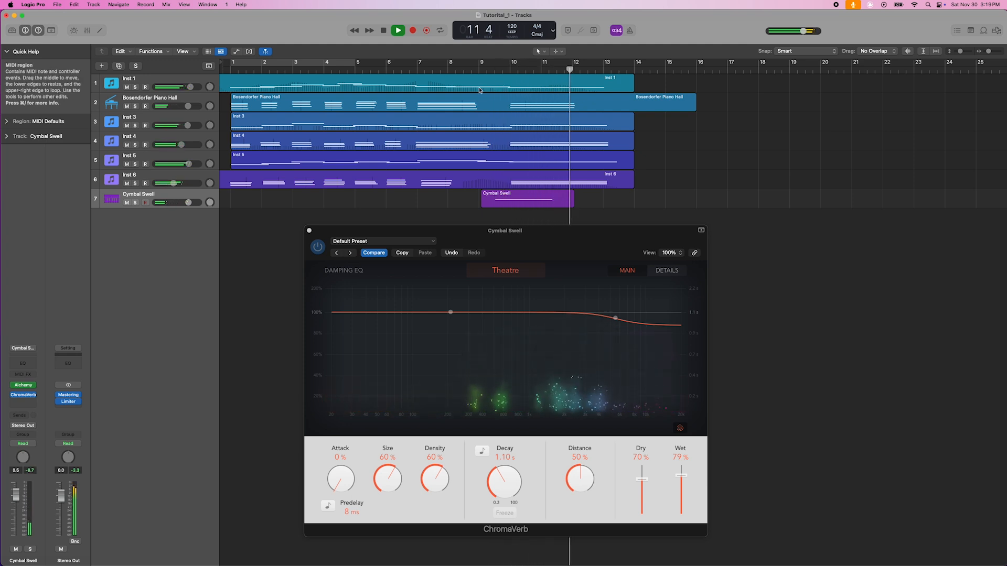
key(space)
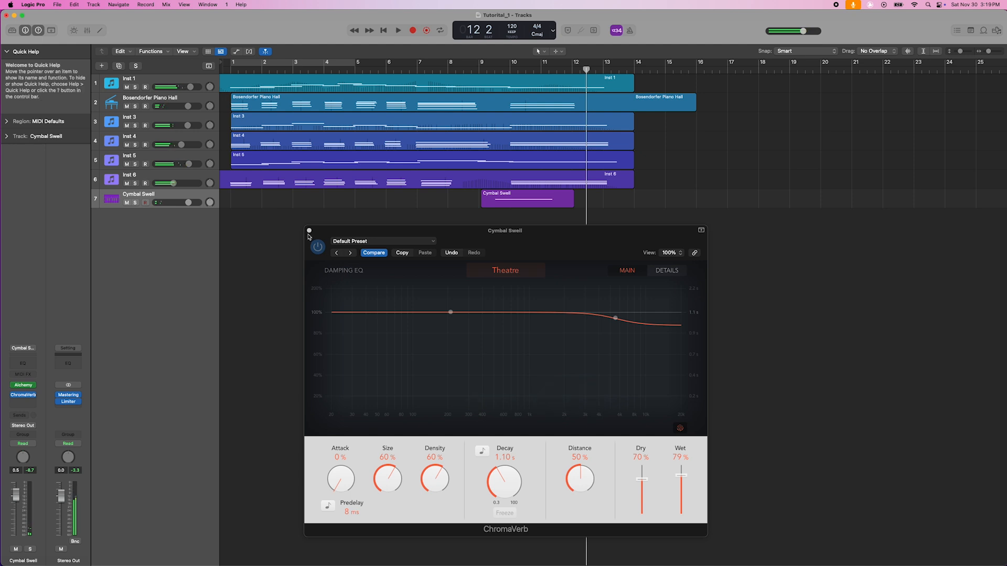
click(309, 230)
click(185, 121)
click(135, 126)
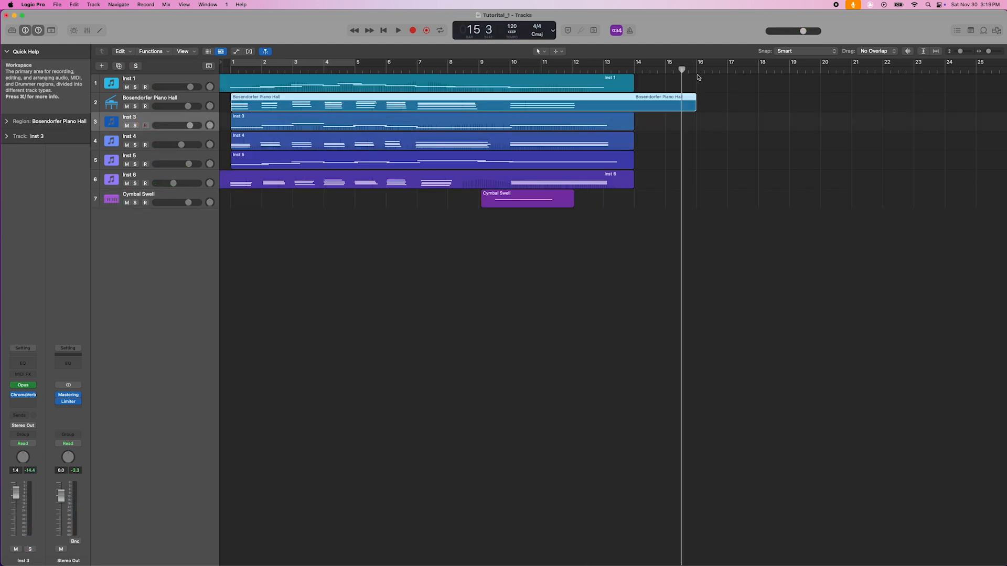
Move the project end marker back to bar 17, just past the end of the piano region
click(698, 77)
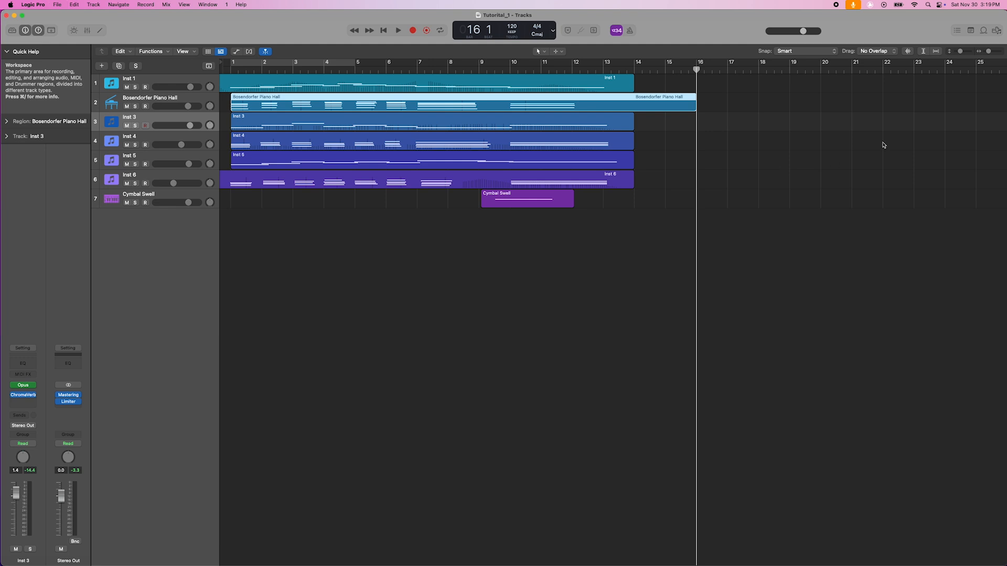
key(super+Left)
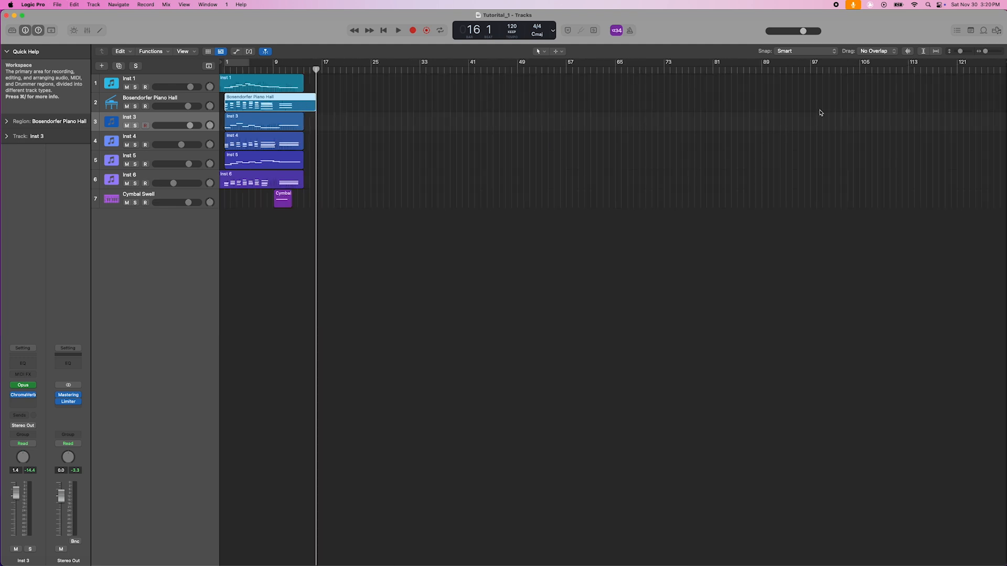
click(1004, 63)
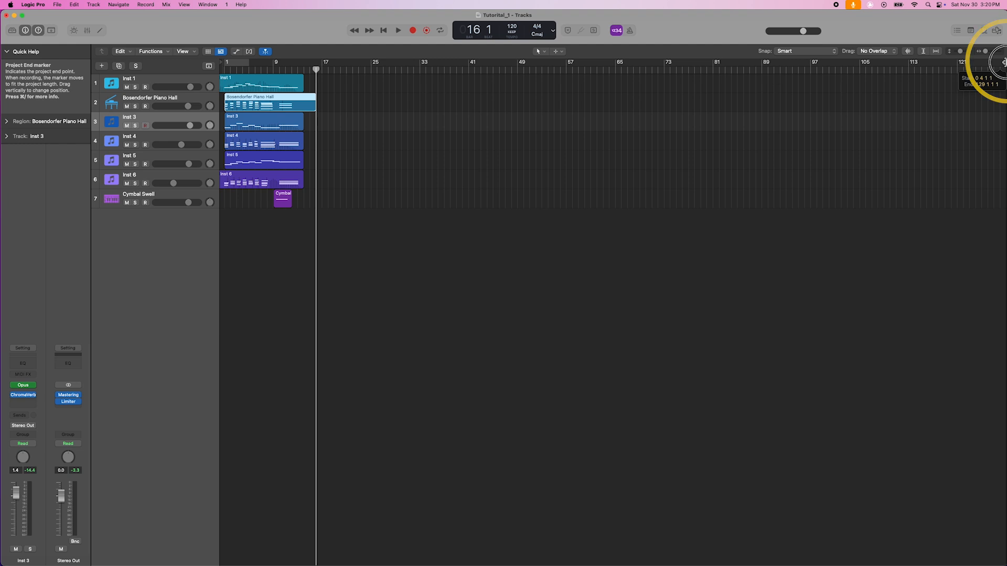
drag(1003, 62, 321, 70)
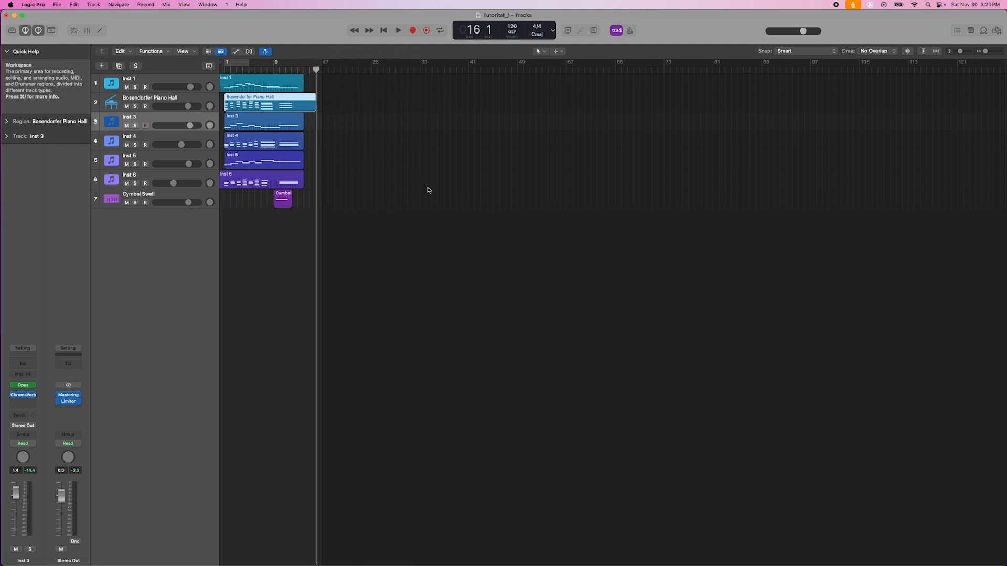
key(z)
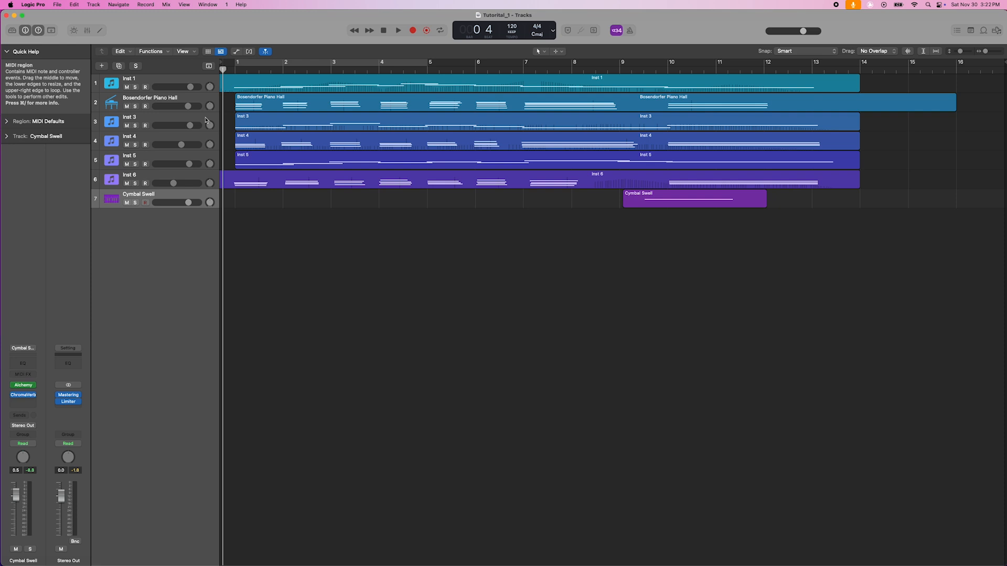
Open the bounce settings for the project or section and place the dialog below the tracks
click(57, 4)
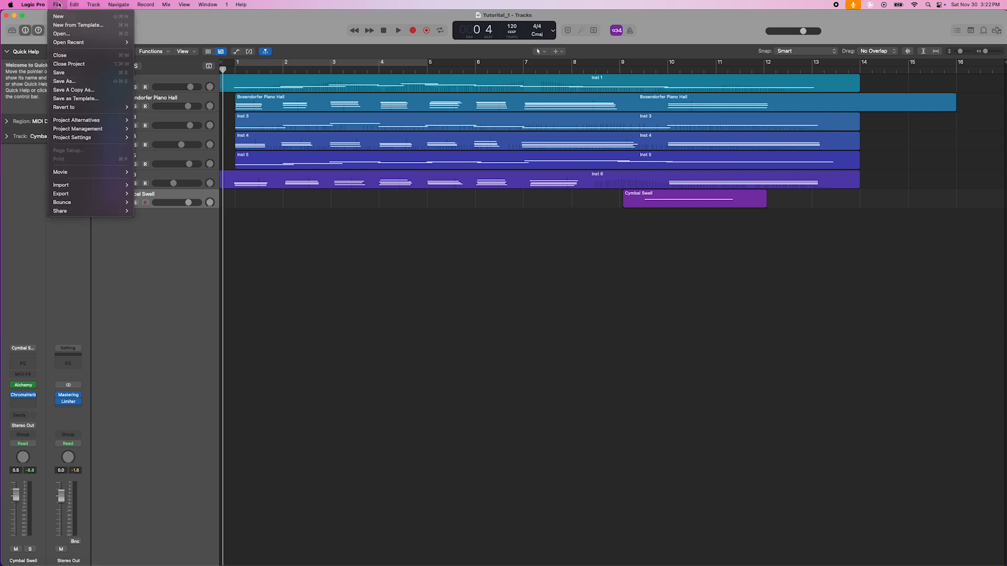
mouse_move(116, 208)
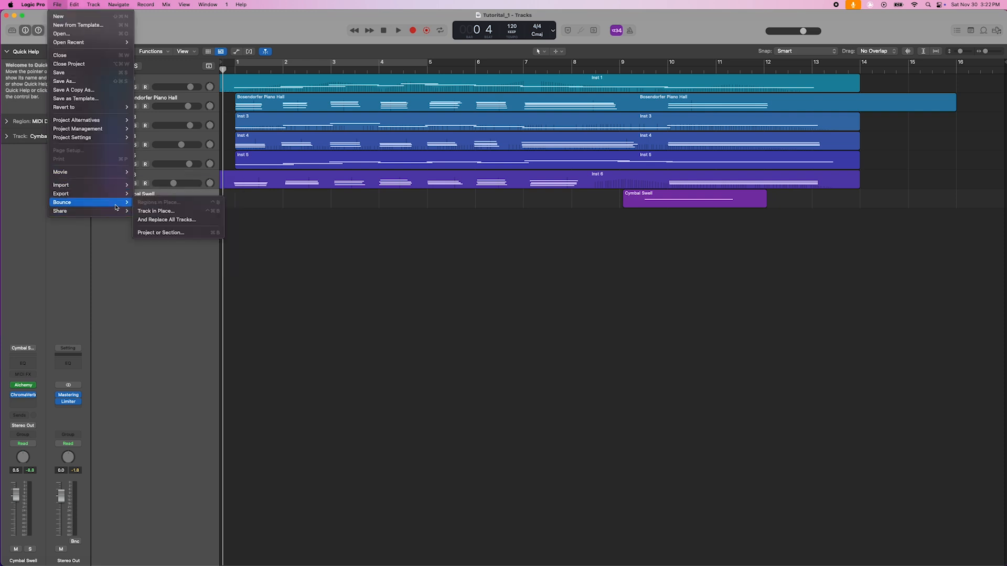
click(167, 233)
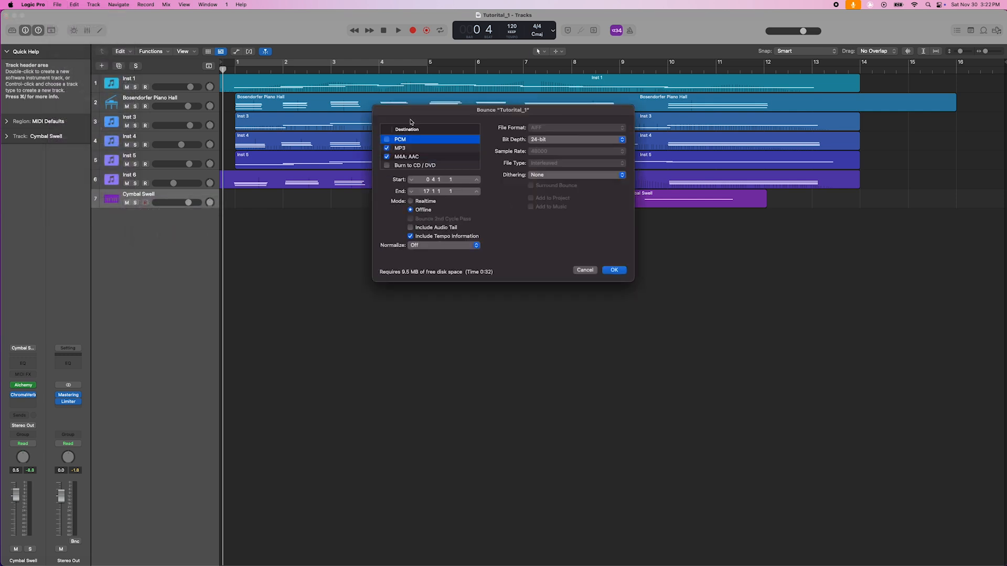
drag(425, 112, 390, 244)
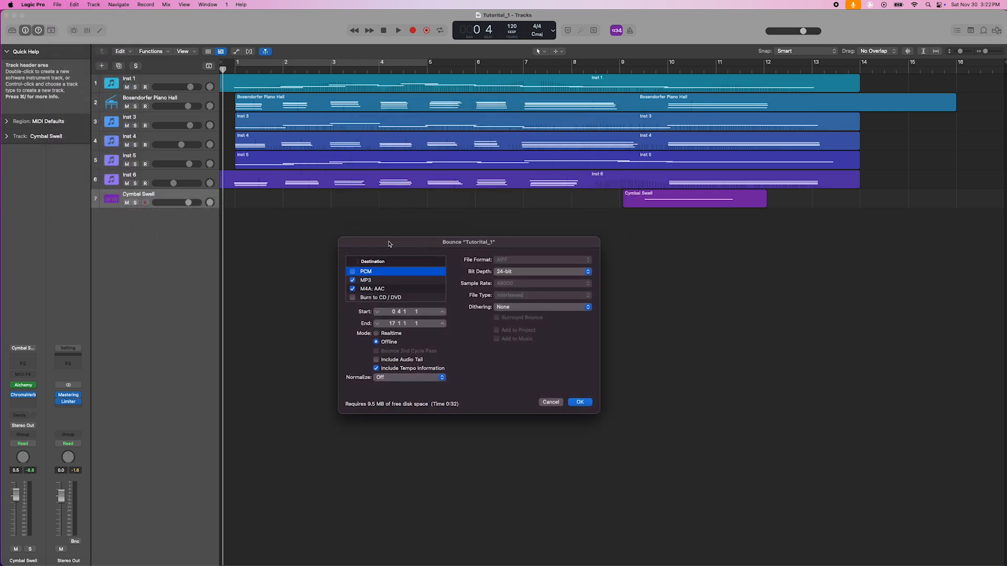
Check that MP3 and M4A: AAC are enabled as bounce destinations and look over both formats' options
click(375, 281)
click(353, 281)
click(353, 281)
click(369, 290)
click(353, 289)
click(353, 289)
click(383, 283)
click(386, 290)
click(387, 284)
click(388, 291)
click(389, 283)
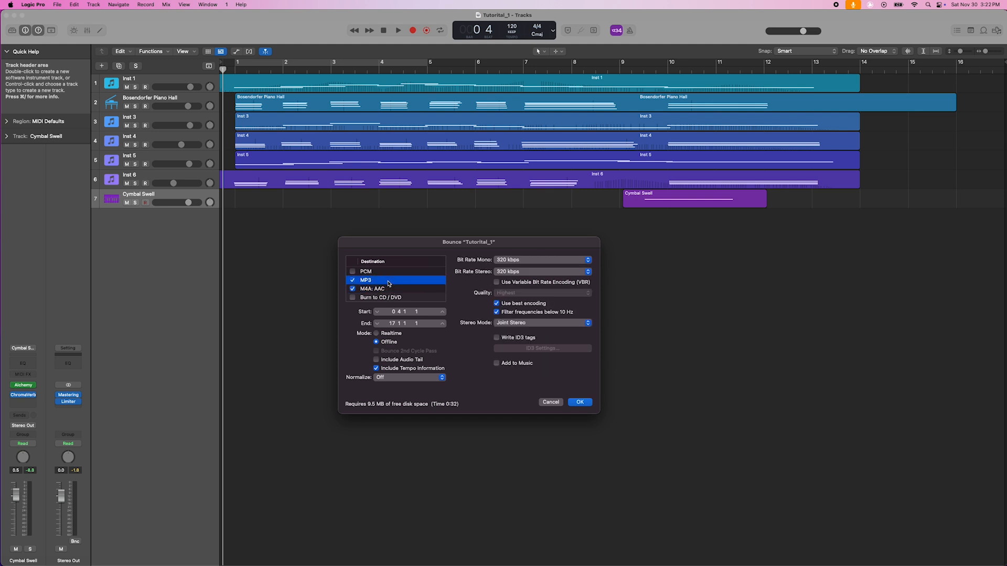
Examine the bounce's start and end positions and the MP3 bit rates for mono and stereo
click(395, 312)
drag(392, 323, 392, 315)
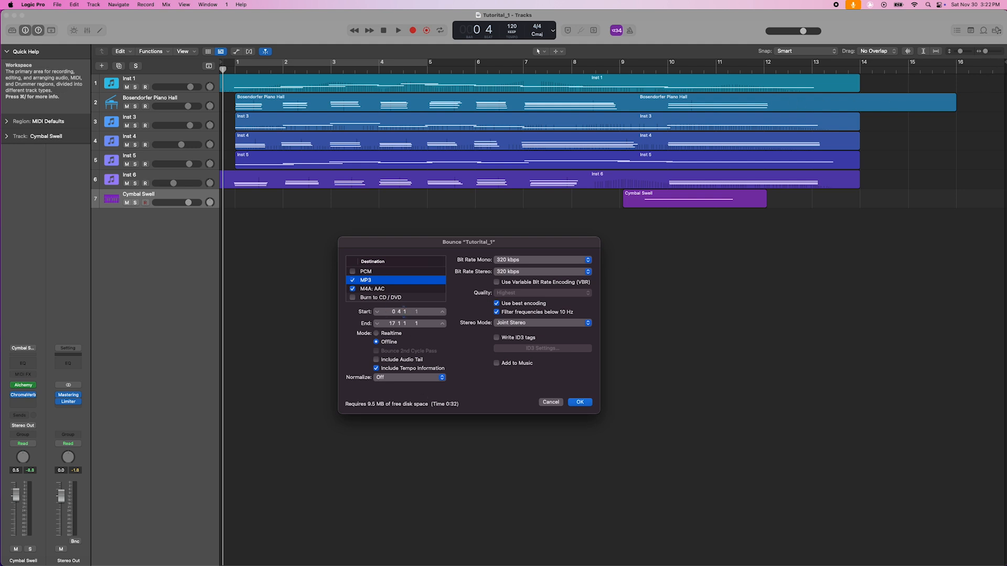
drag(401, 313, 401, 307)
click(443, 313)
click(377, 312)
click(377, 312)
click(377, 312)
click(516, 272)
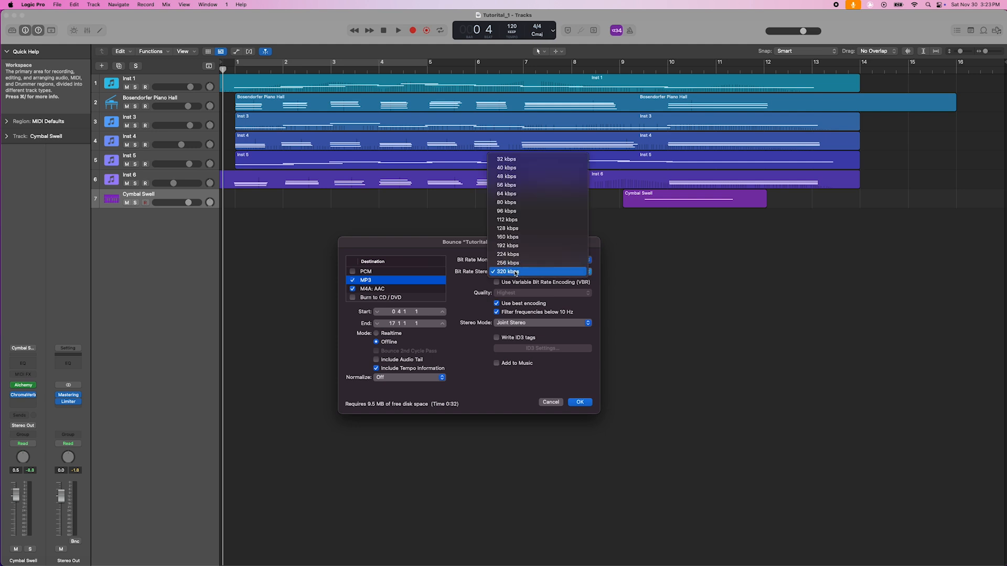
click(516, 272)
click(520, 261)
click(521, 262)
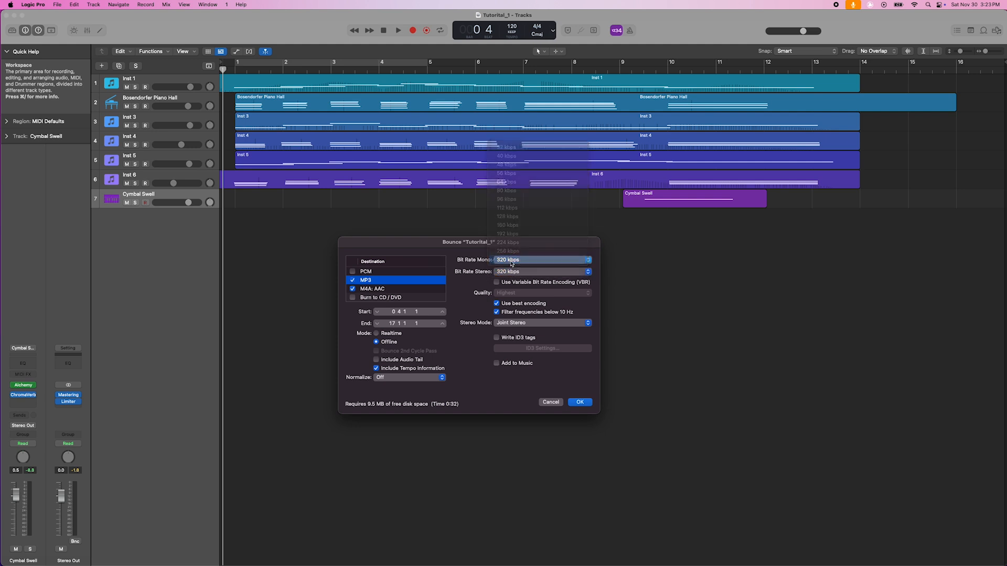
Look over the M4A: AAC options and bounce the project to the Desktop as Tutorital_1
click(394, 290)
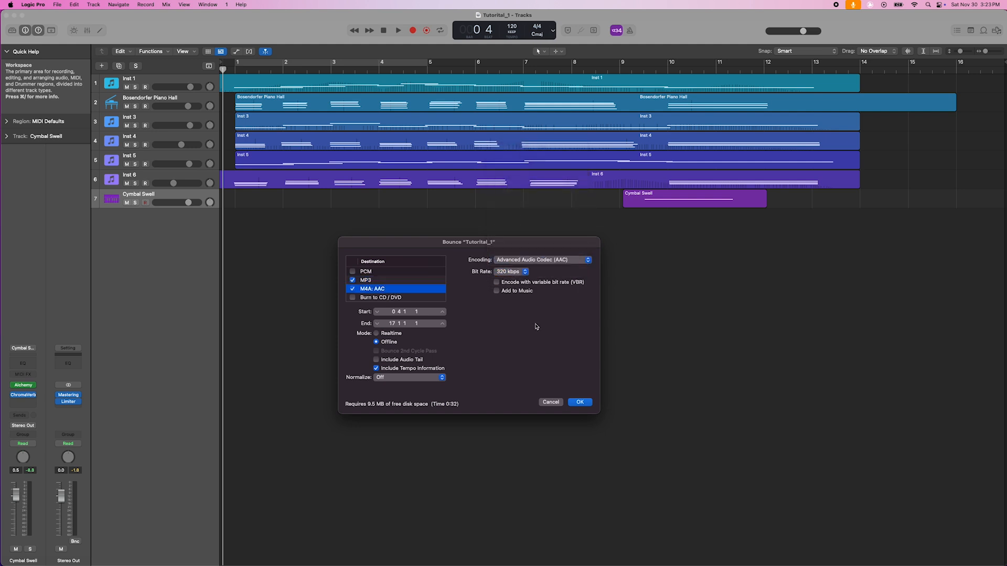
click(580, 402)
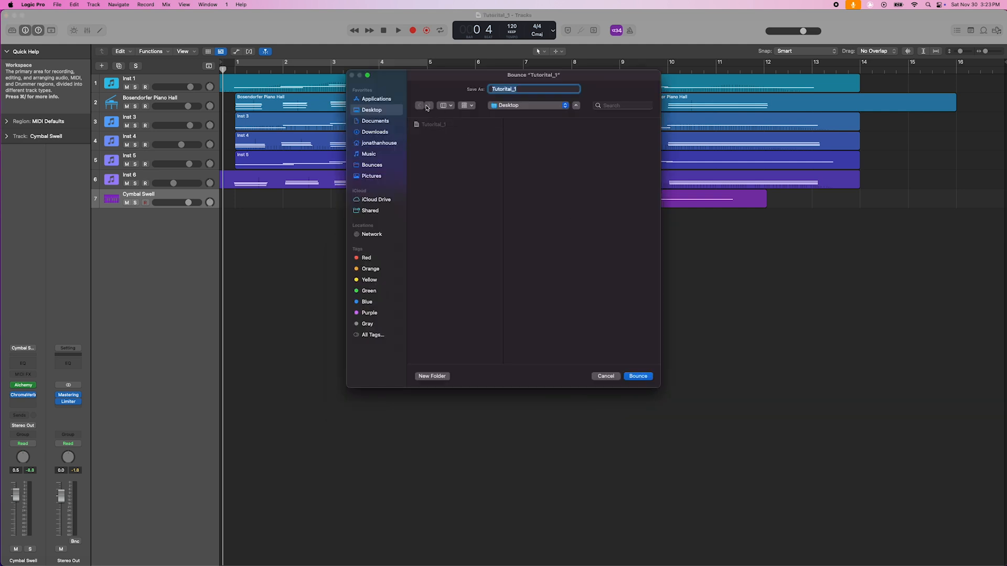
click(636, 376)
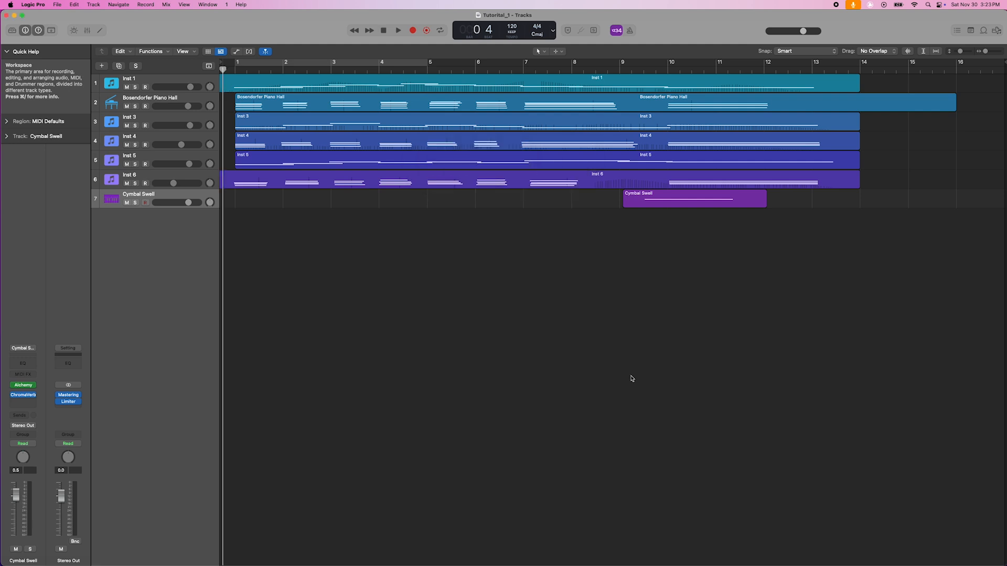
Minimize the project window and place Tutorital_1.m4a and Tutorital_1.mp3 side by side near the middle of the desktop
click(14, 16)
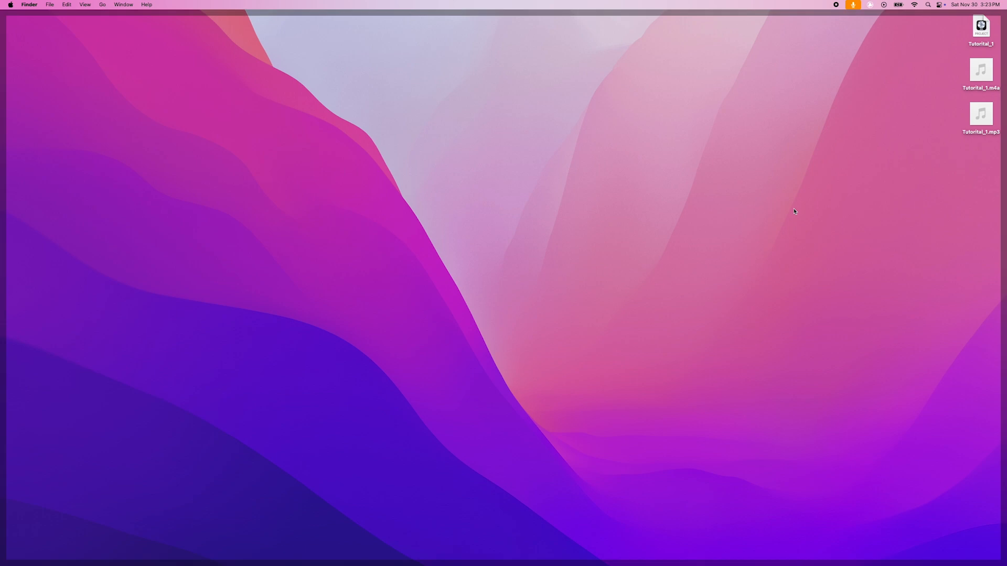
mouse_move(989, 82)
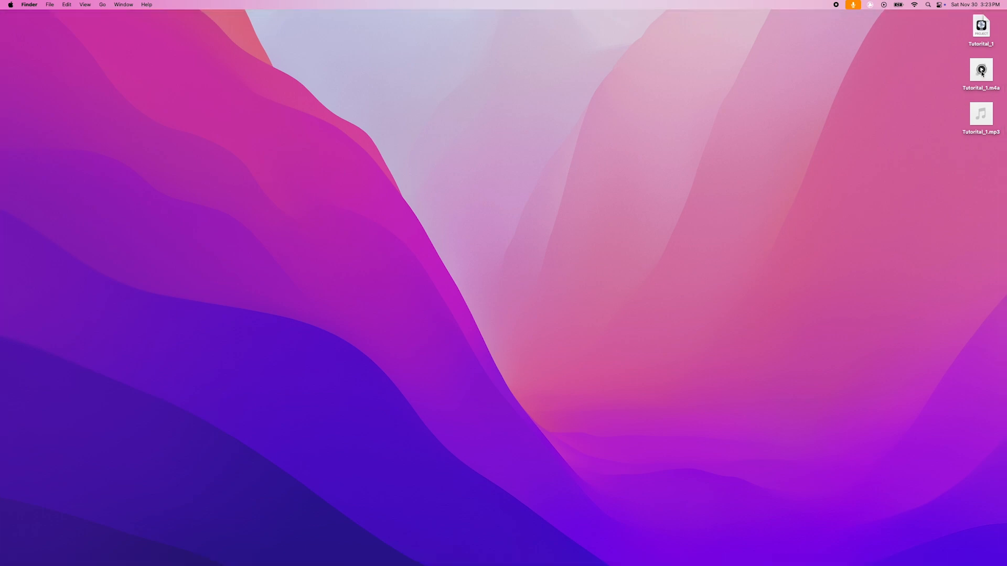
drag(982, 74, 575, 168)
drag(981, 112, 628, 169)
click(627, 168)
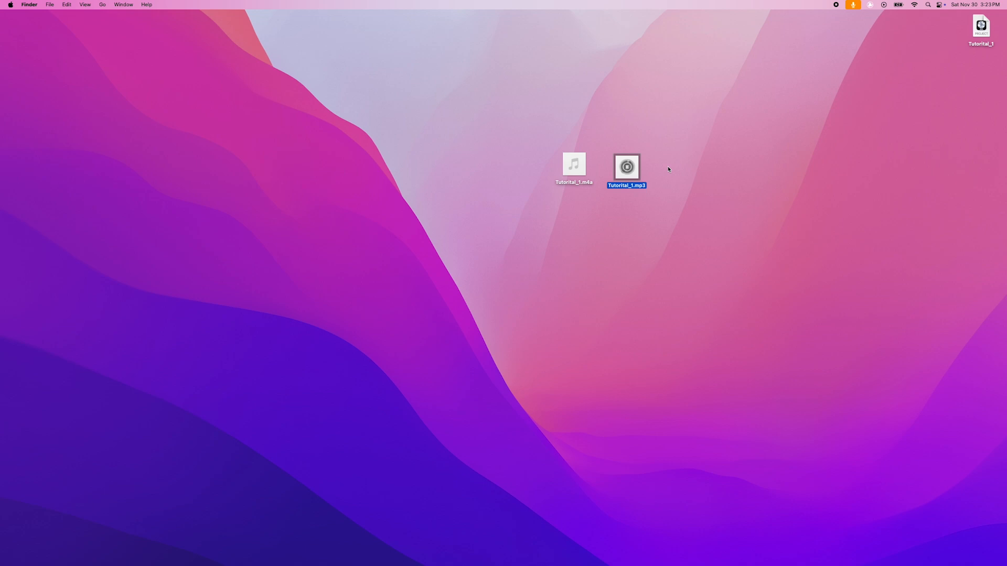